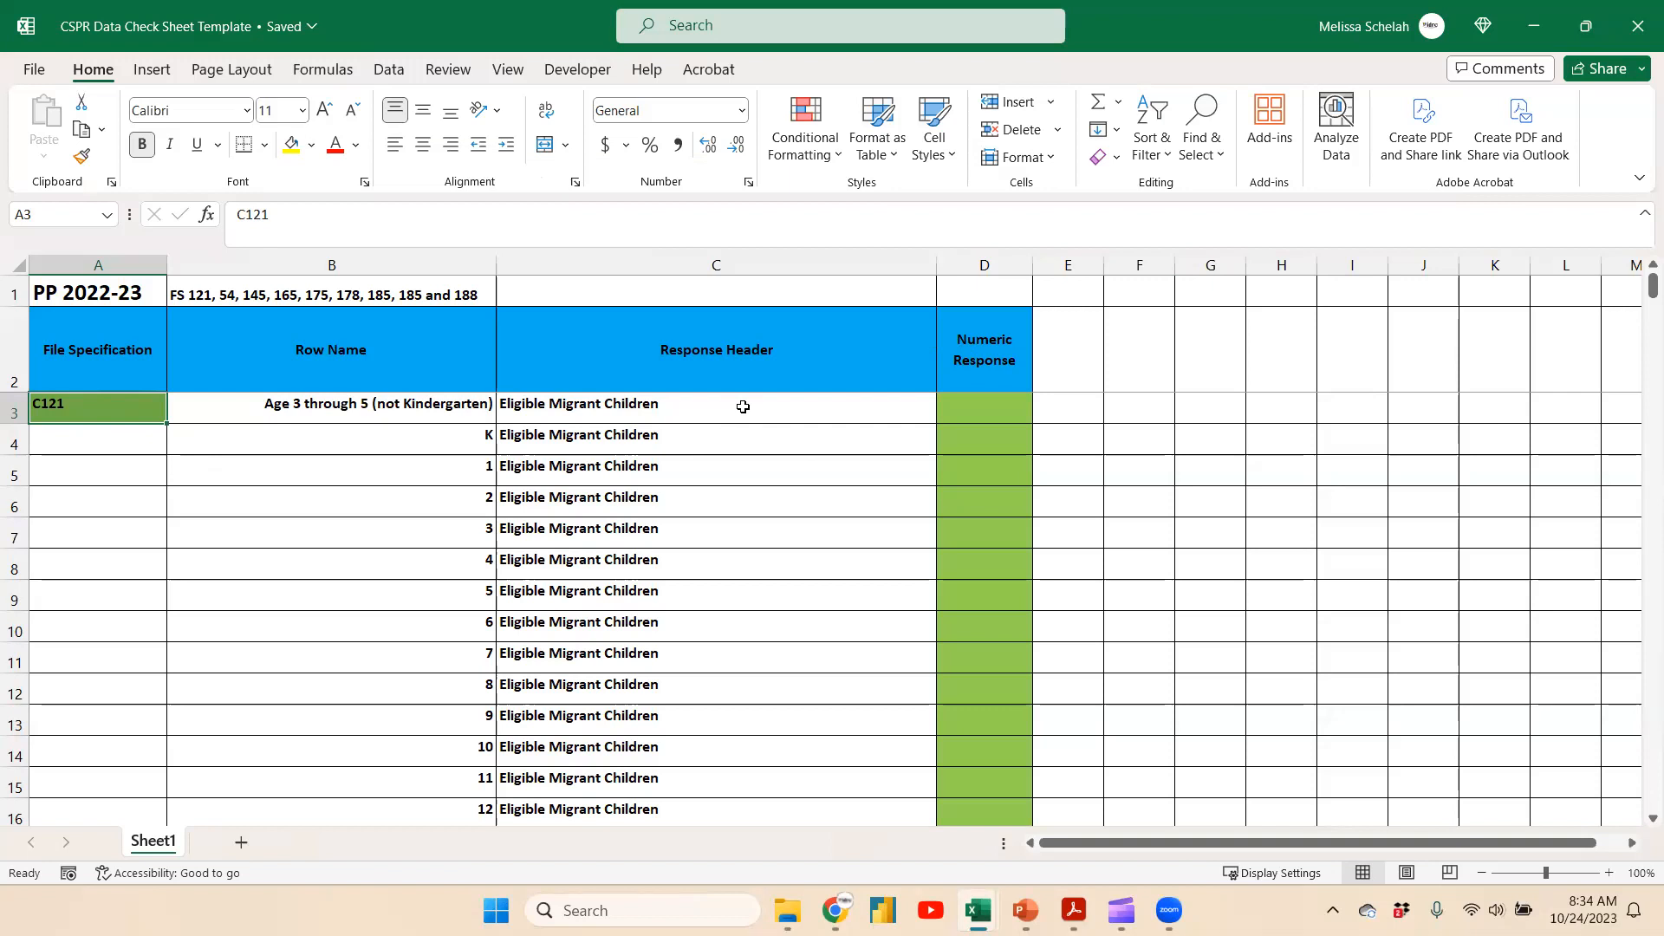
# Review the Numeric Response cells for the C121 and C122 sections of the data check sheet
pyautogui.moveTo(967, 411); pyautogui.dragTo(990, 761)
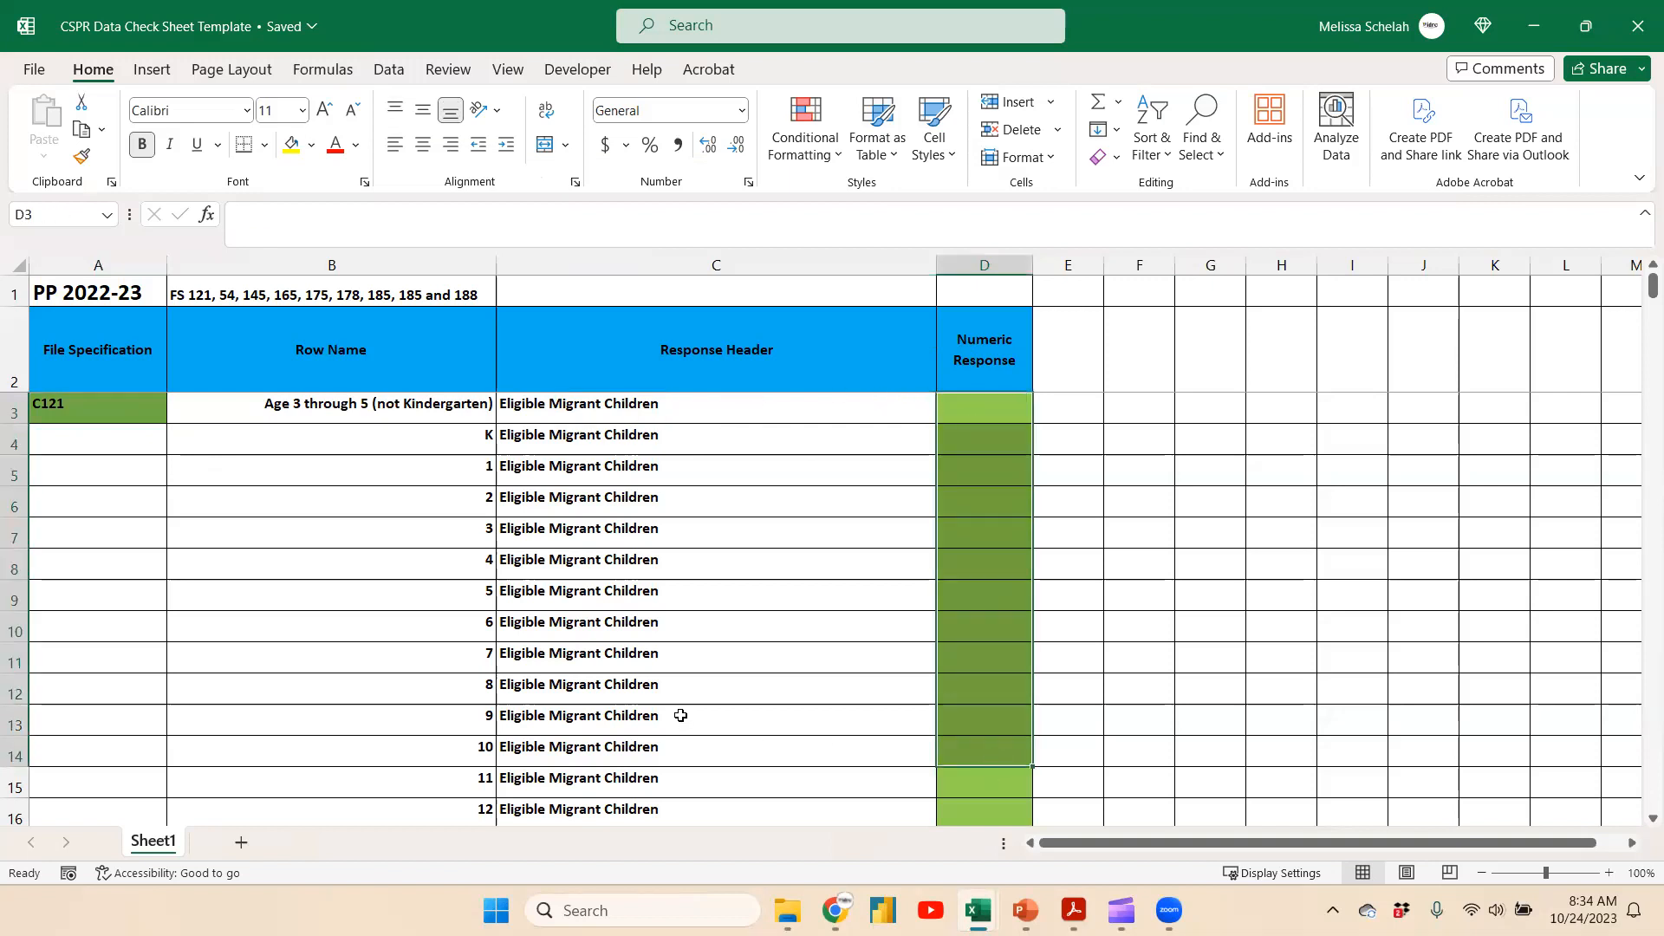
pyautogui.scroll(-4, 680, 715)
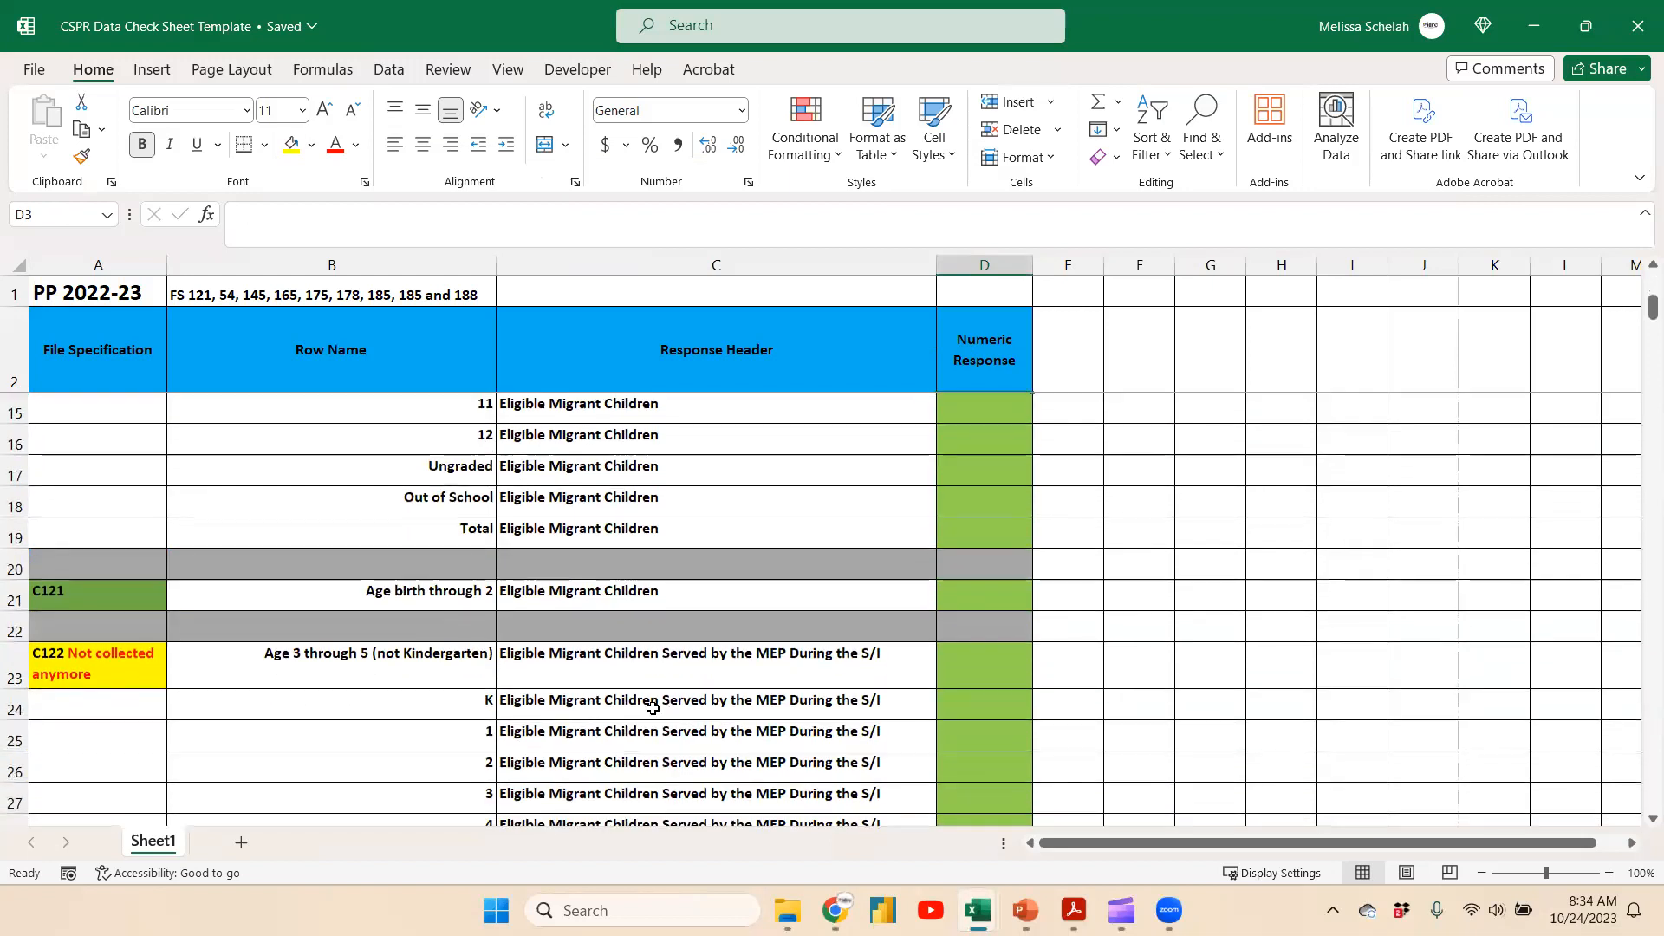
pyautogui.scroll(-1, 652, 708)
pyautogui.click(83, 576)
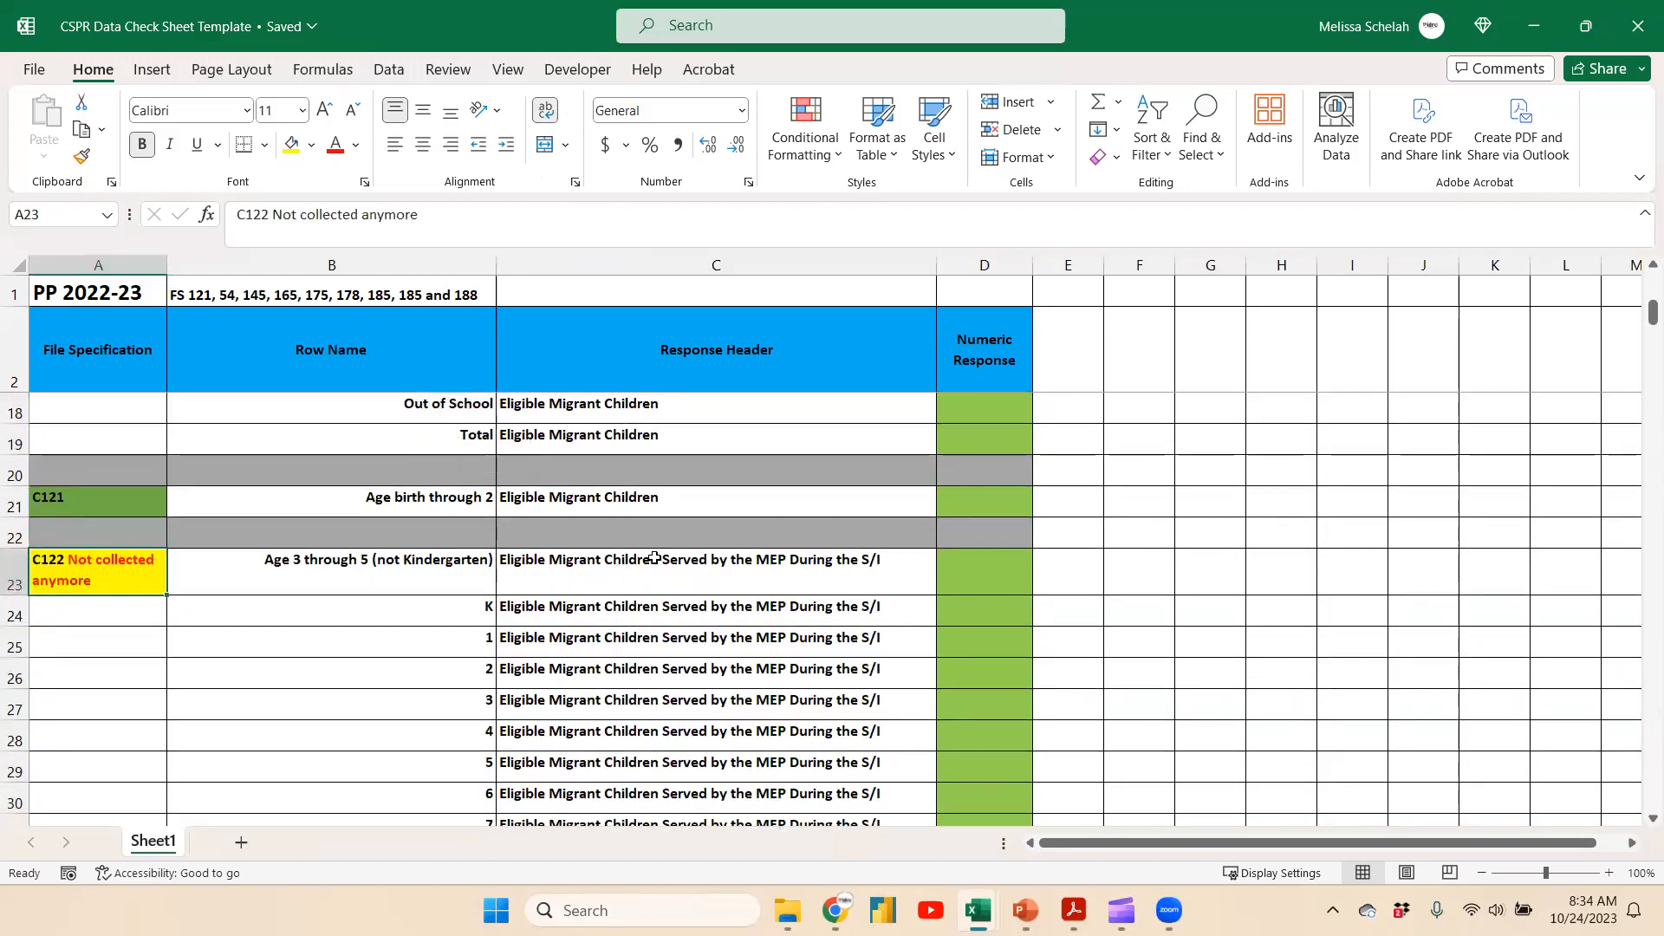
pyautogui.scroll(-1, 760, 571)
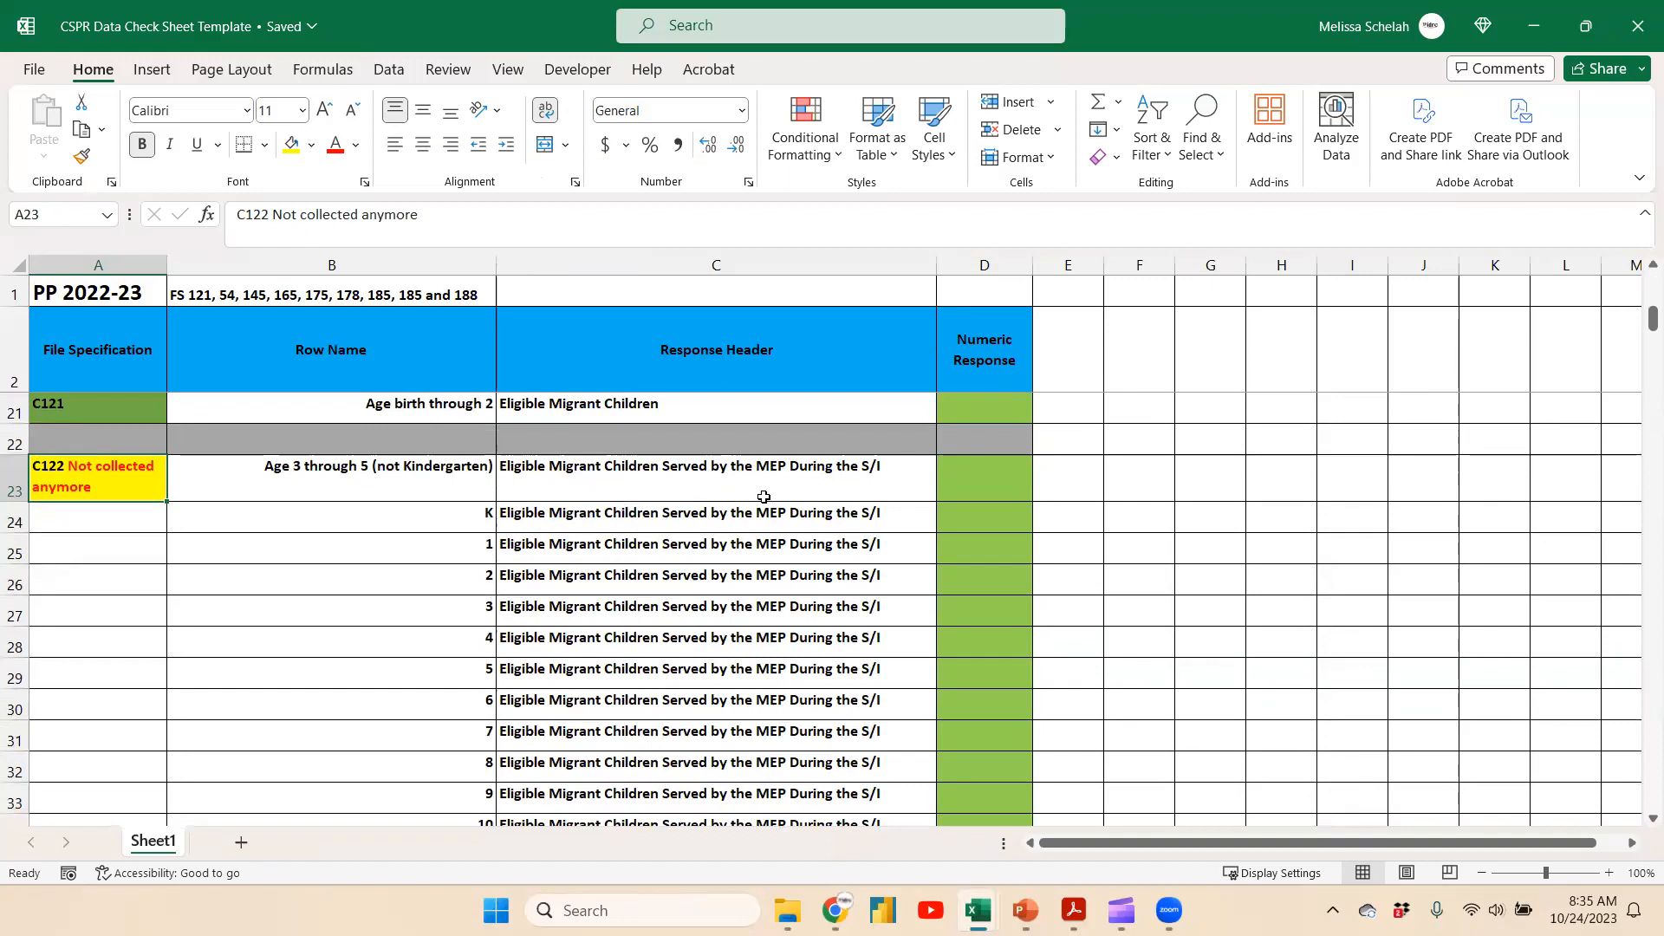
pyautogui.moveTo(988, 469); pyautogui.dragTo(997, 717)
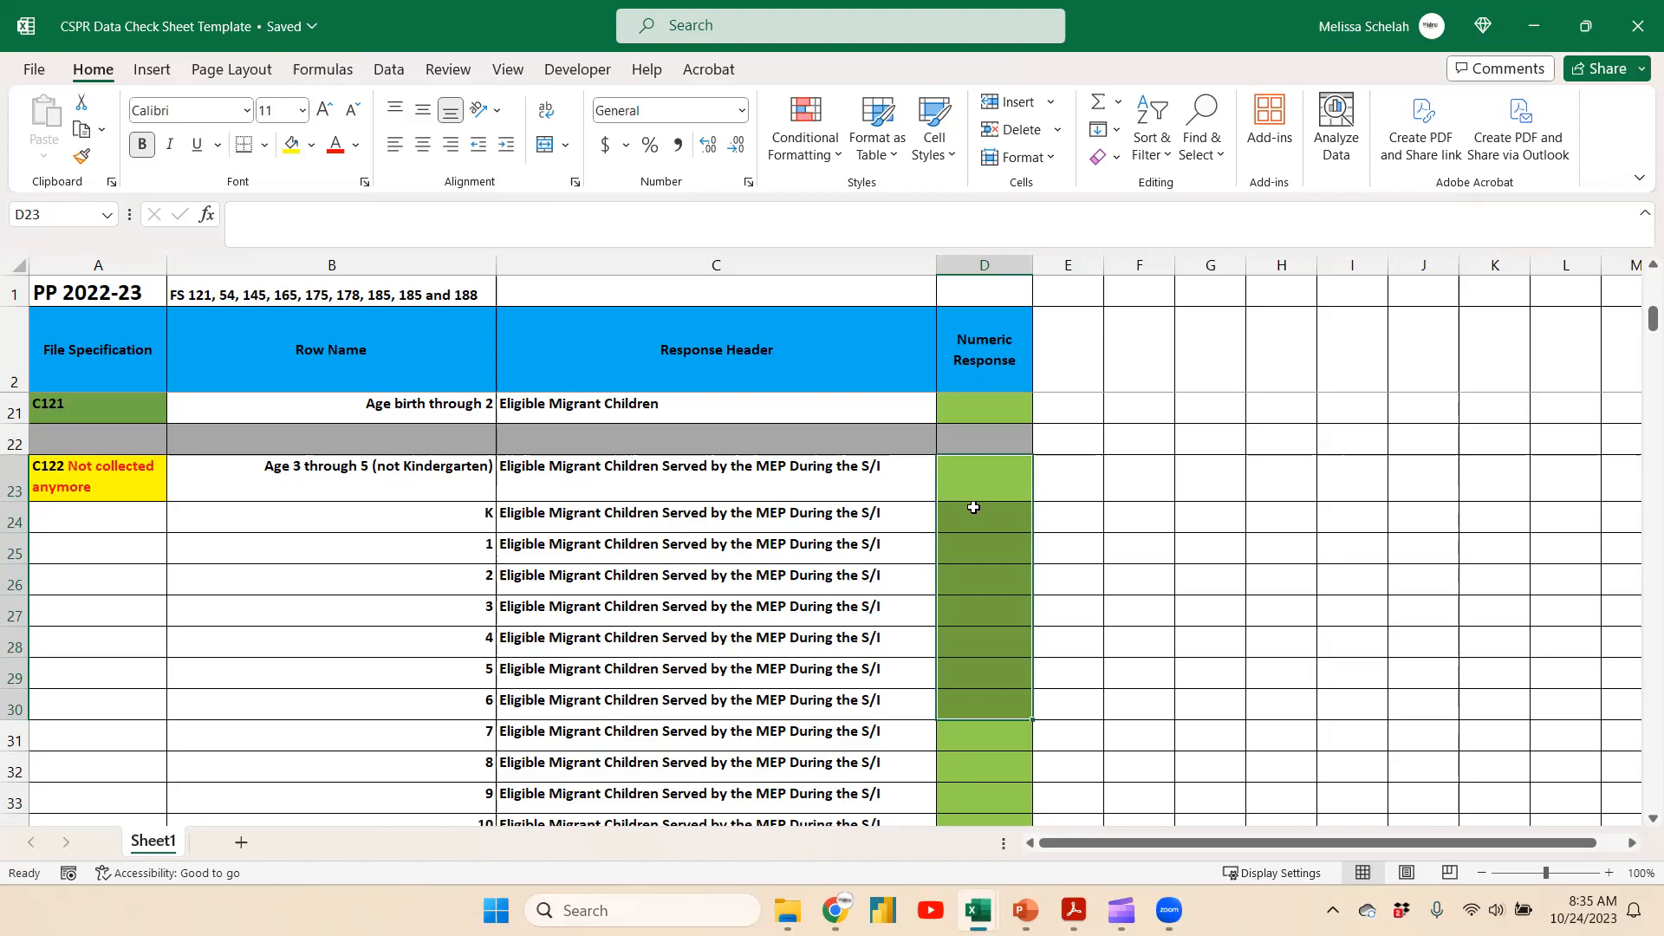
pyautogui.scroll(-6, 375, 563)
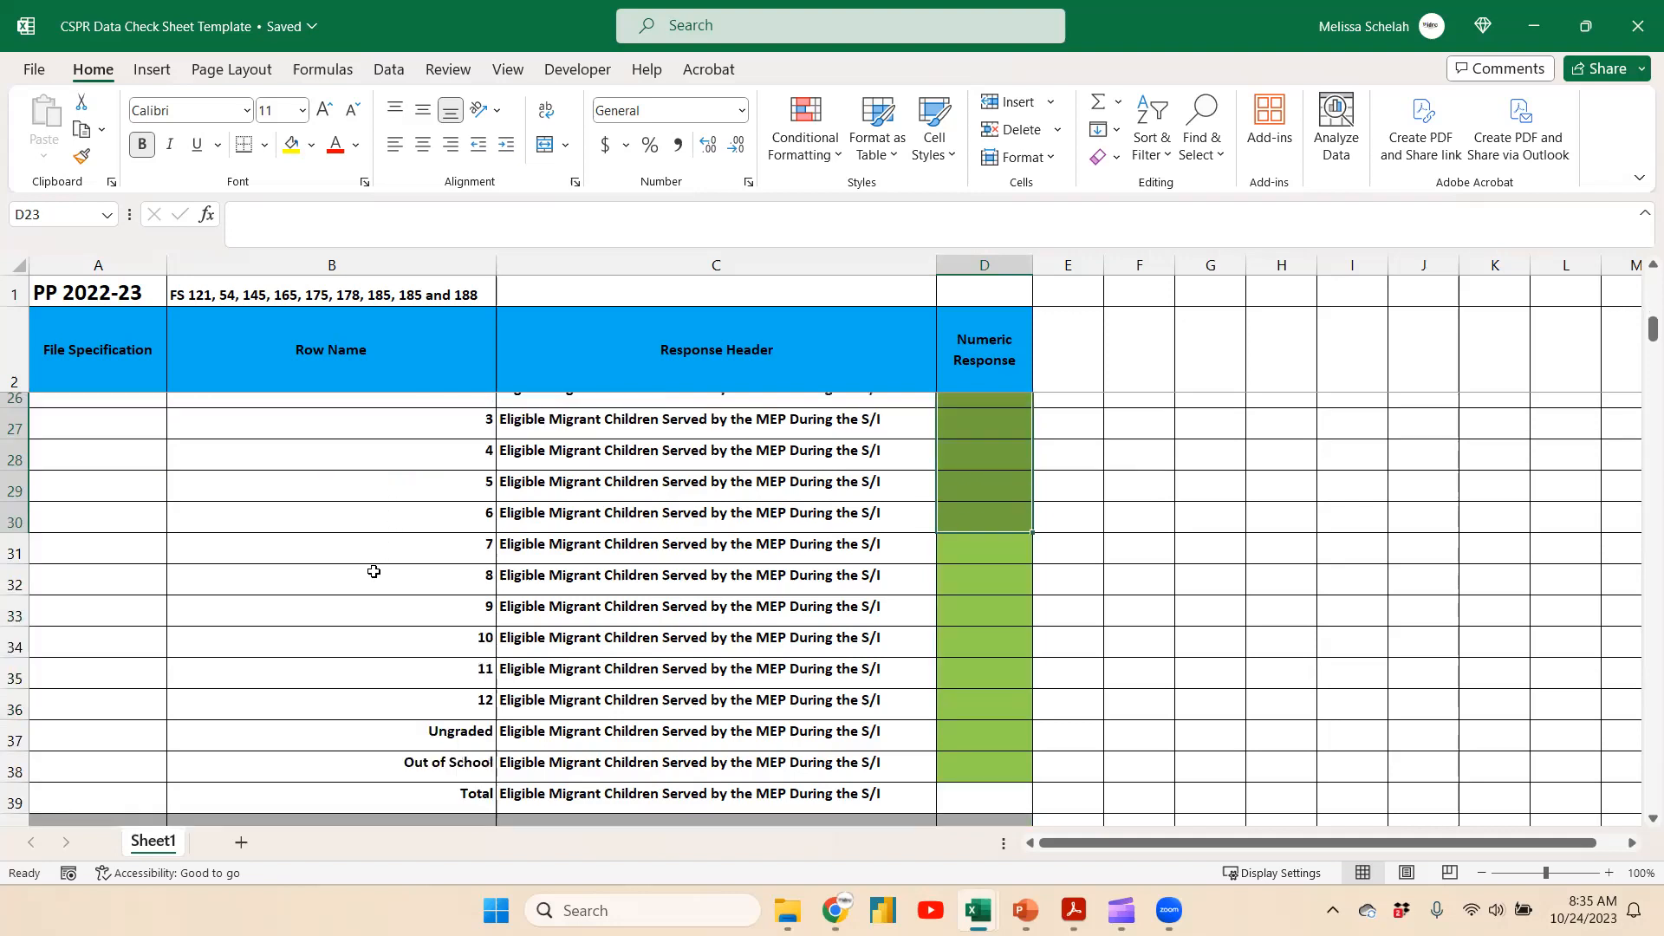
pyautogui.scroll(9, 373, 570)
pyautogui.scroll(3, 373, 571)
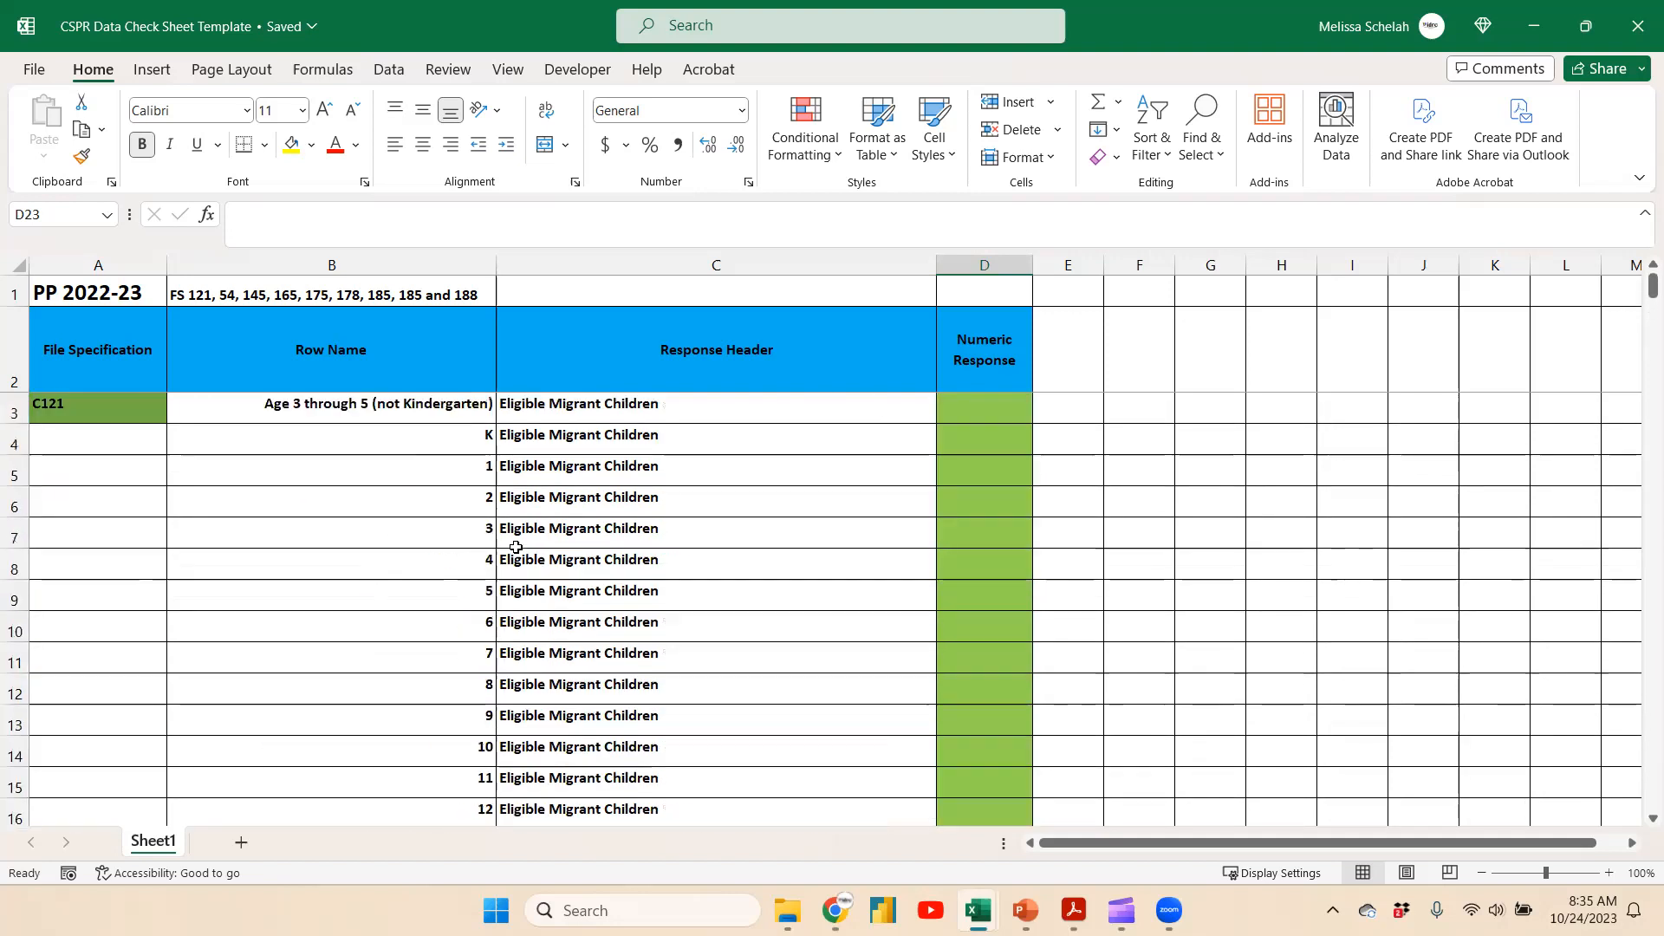
pyautogui.moveTo(972, 414); pyautogui.dragTo(973, 714)
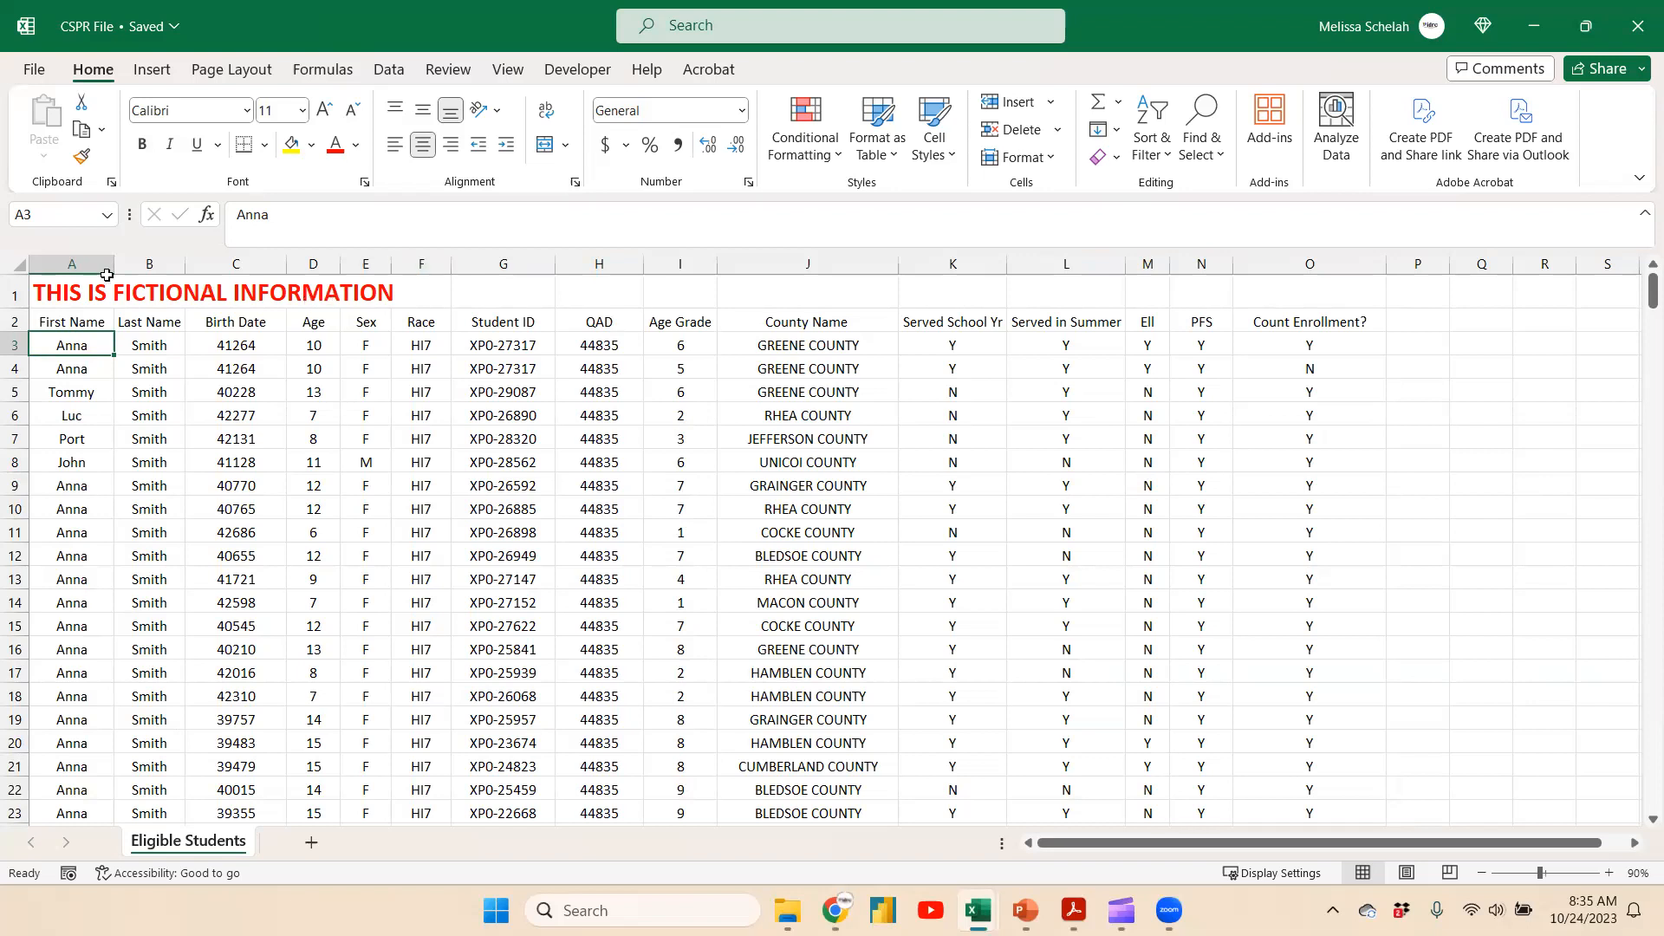
# Delete the fictional-information title row above the column headers in the student data sheet
pyautogui.click(14, 290)
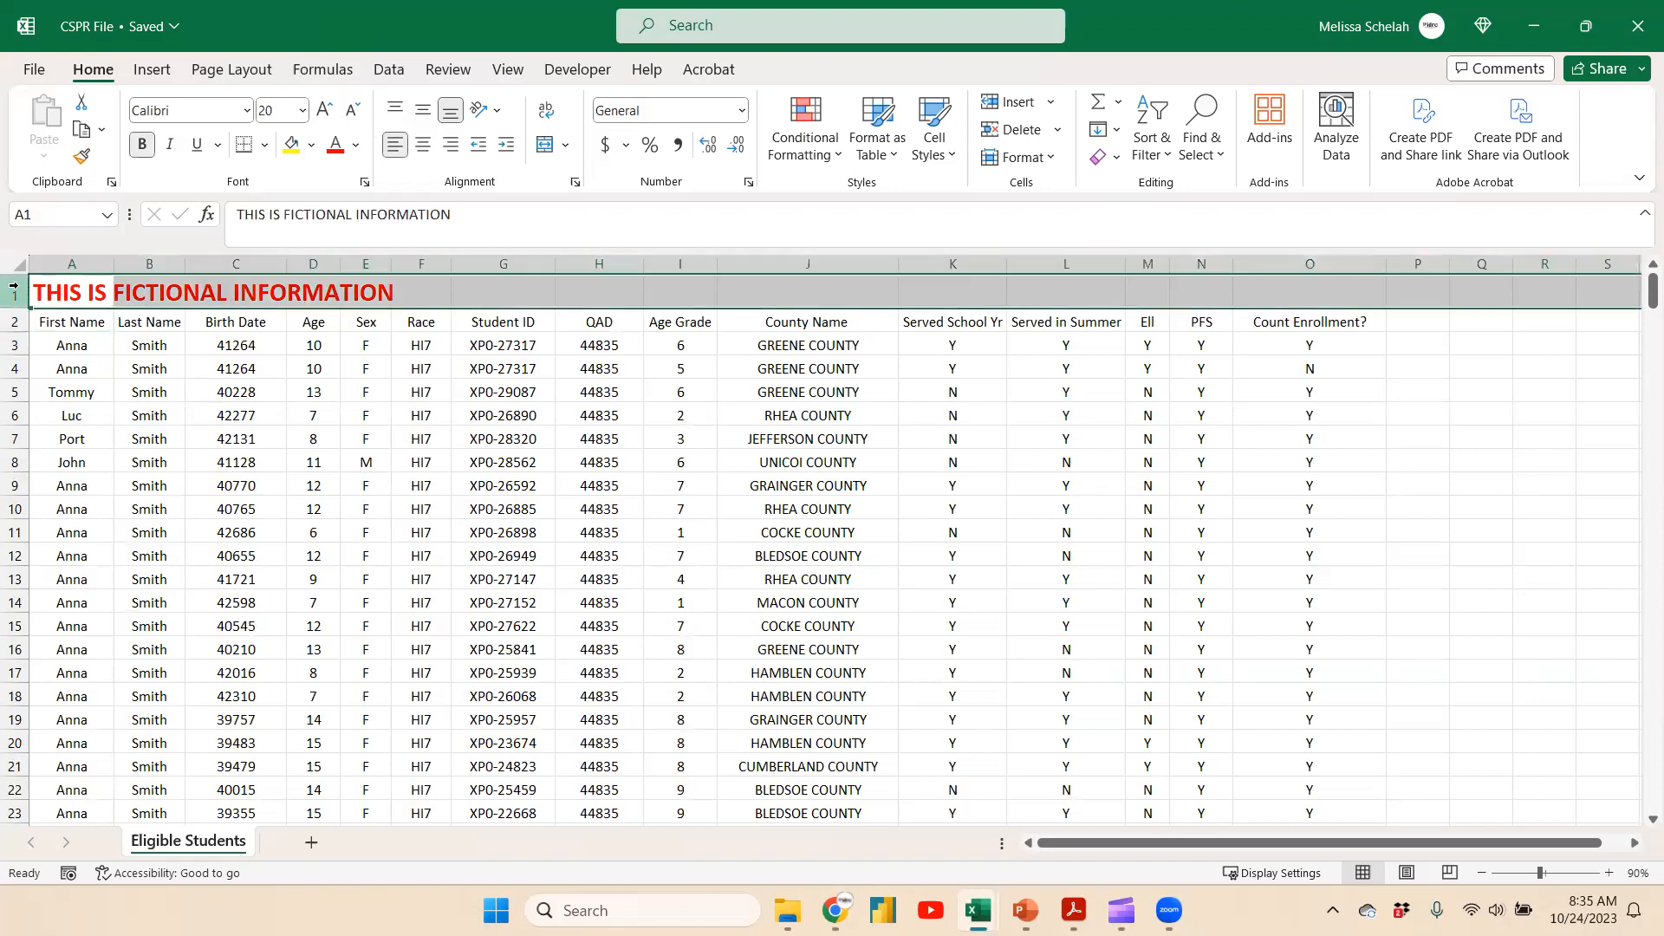
pyautogui.hotkey('ctrl', '-')
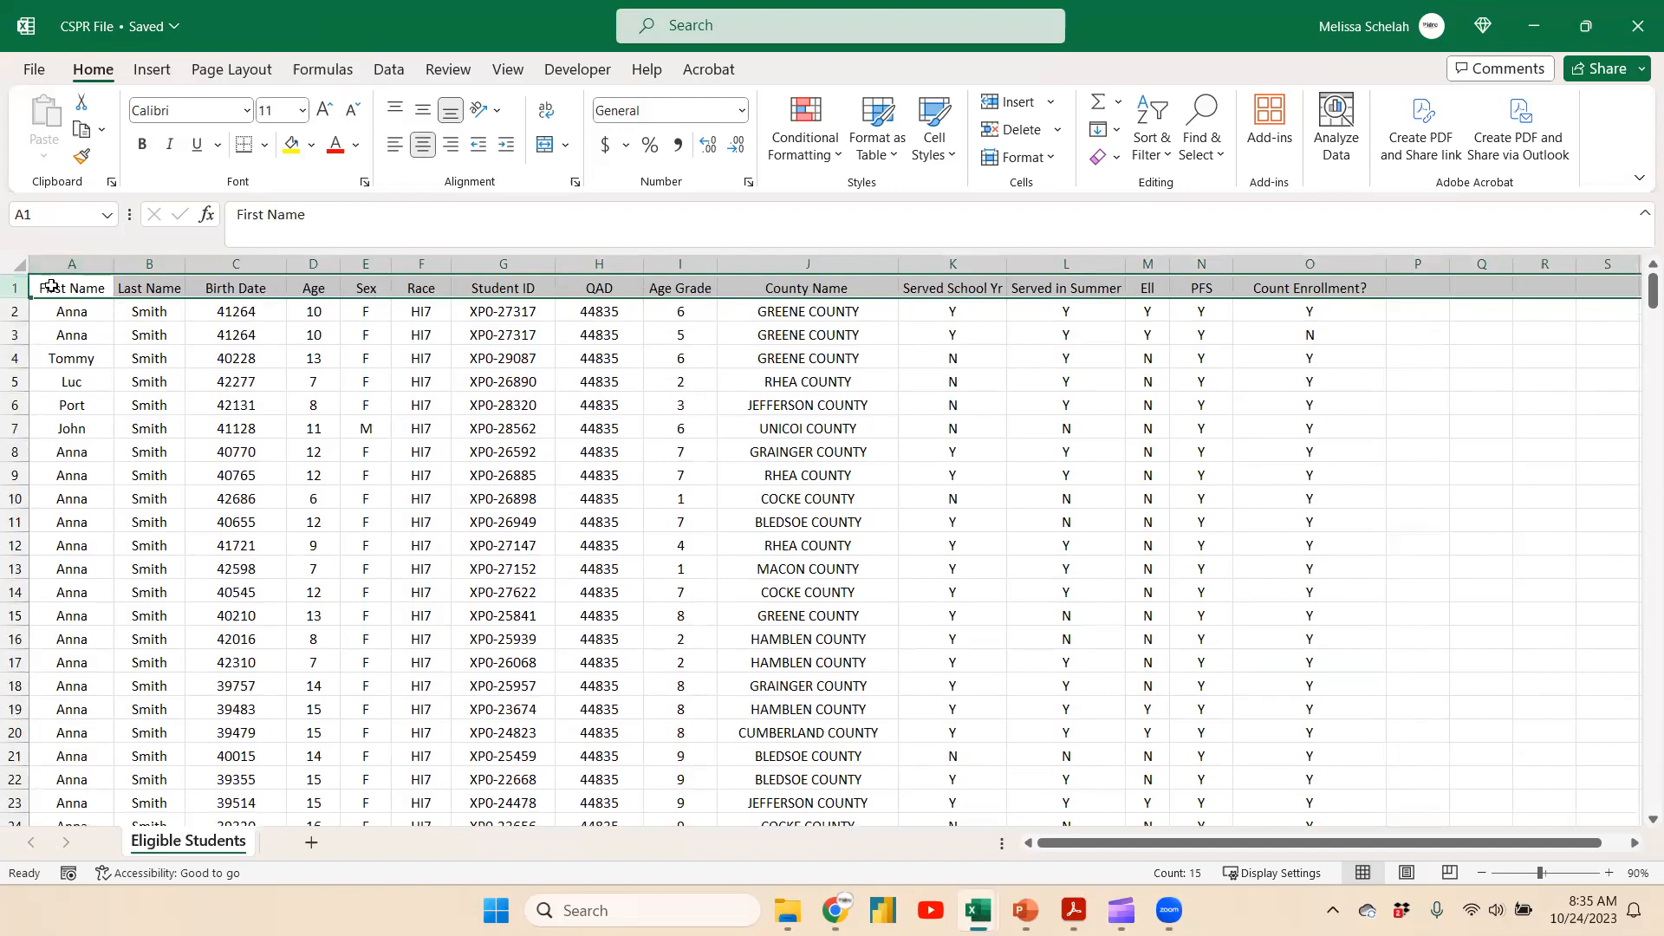
pyautogui.click(51, 286)
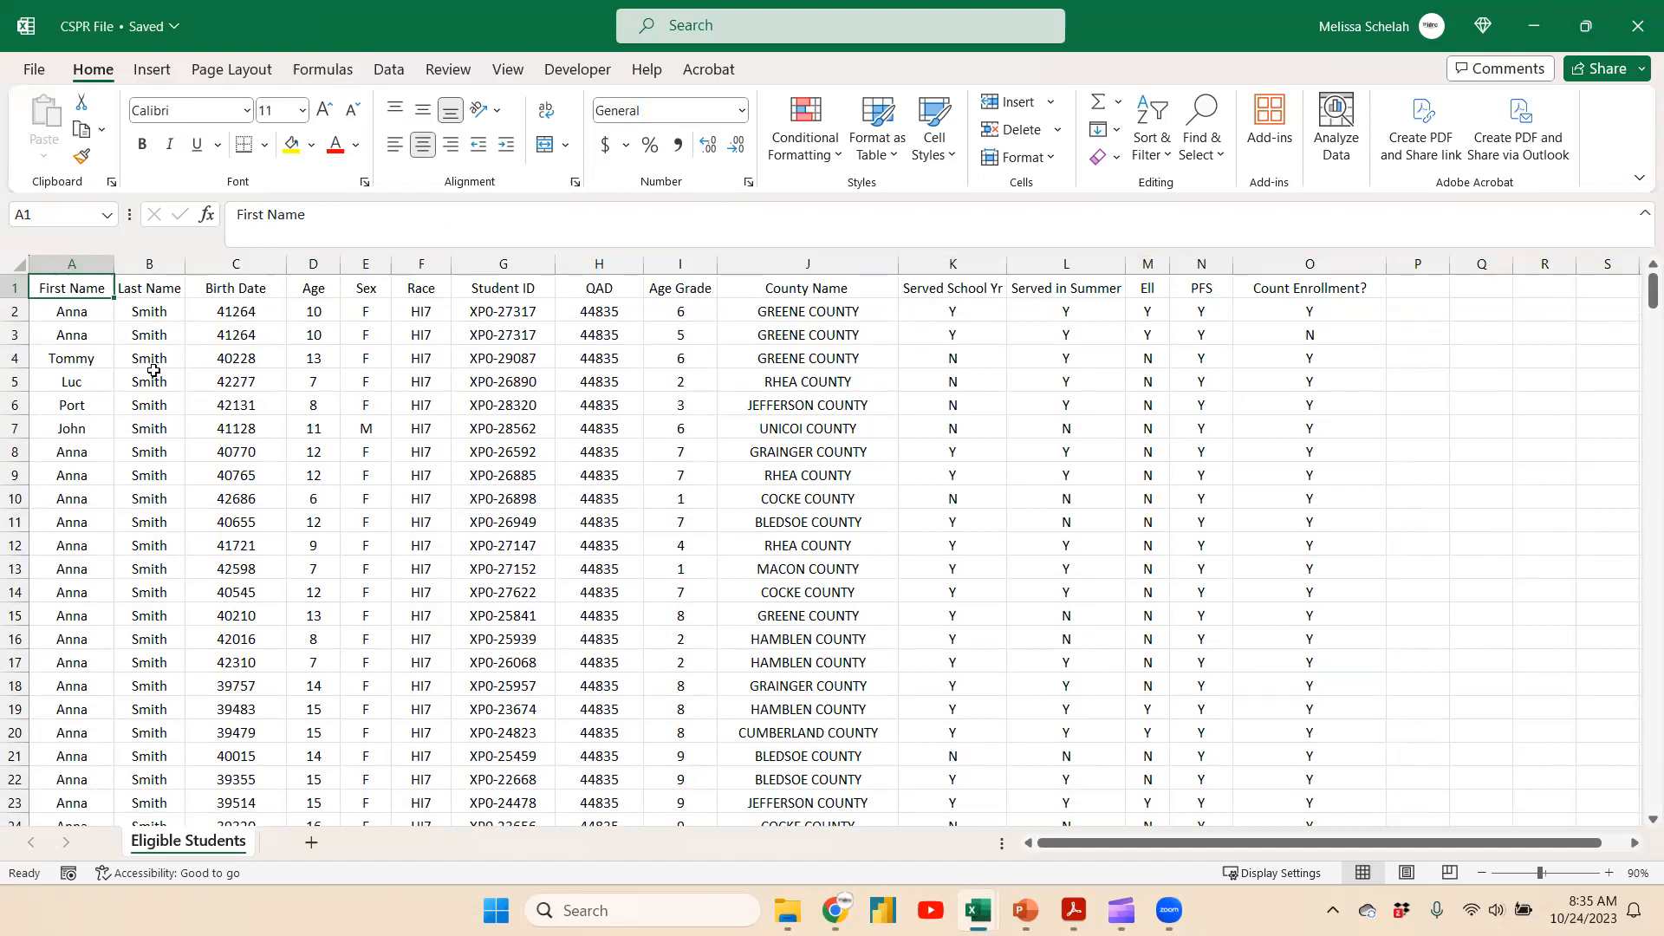
# Convert the student data range $A$1:$O$74 into a table with headers
pyautogui.scroll(-2, 214, 438)
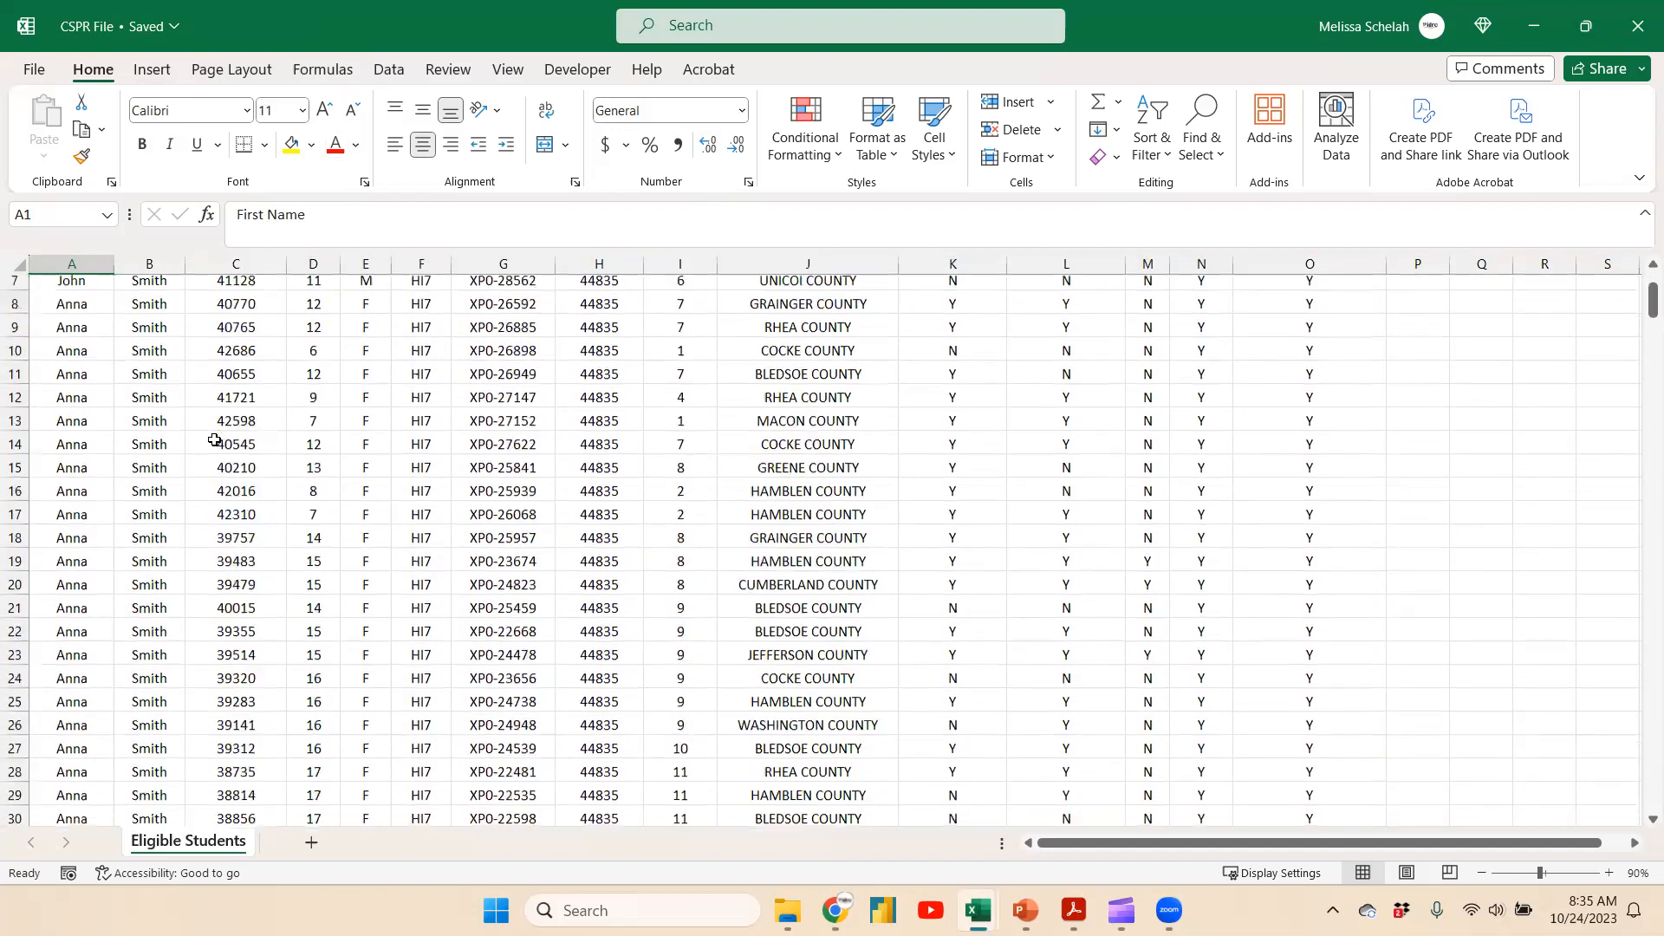
pyautogui.scroll(2, 214, 439)
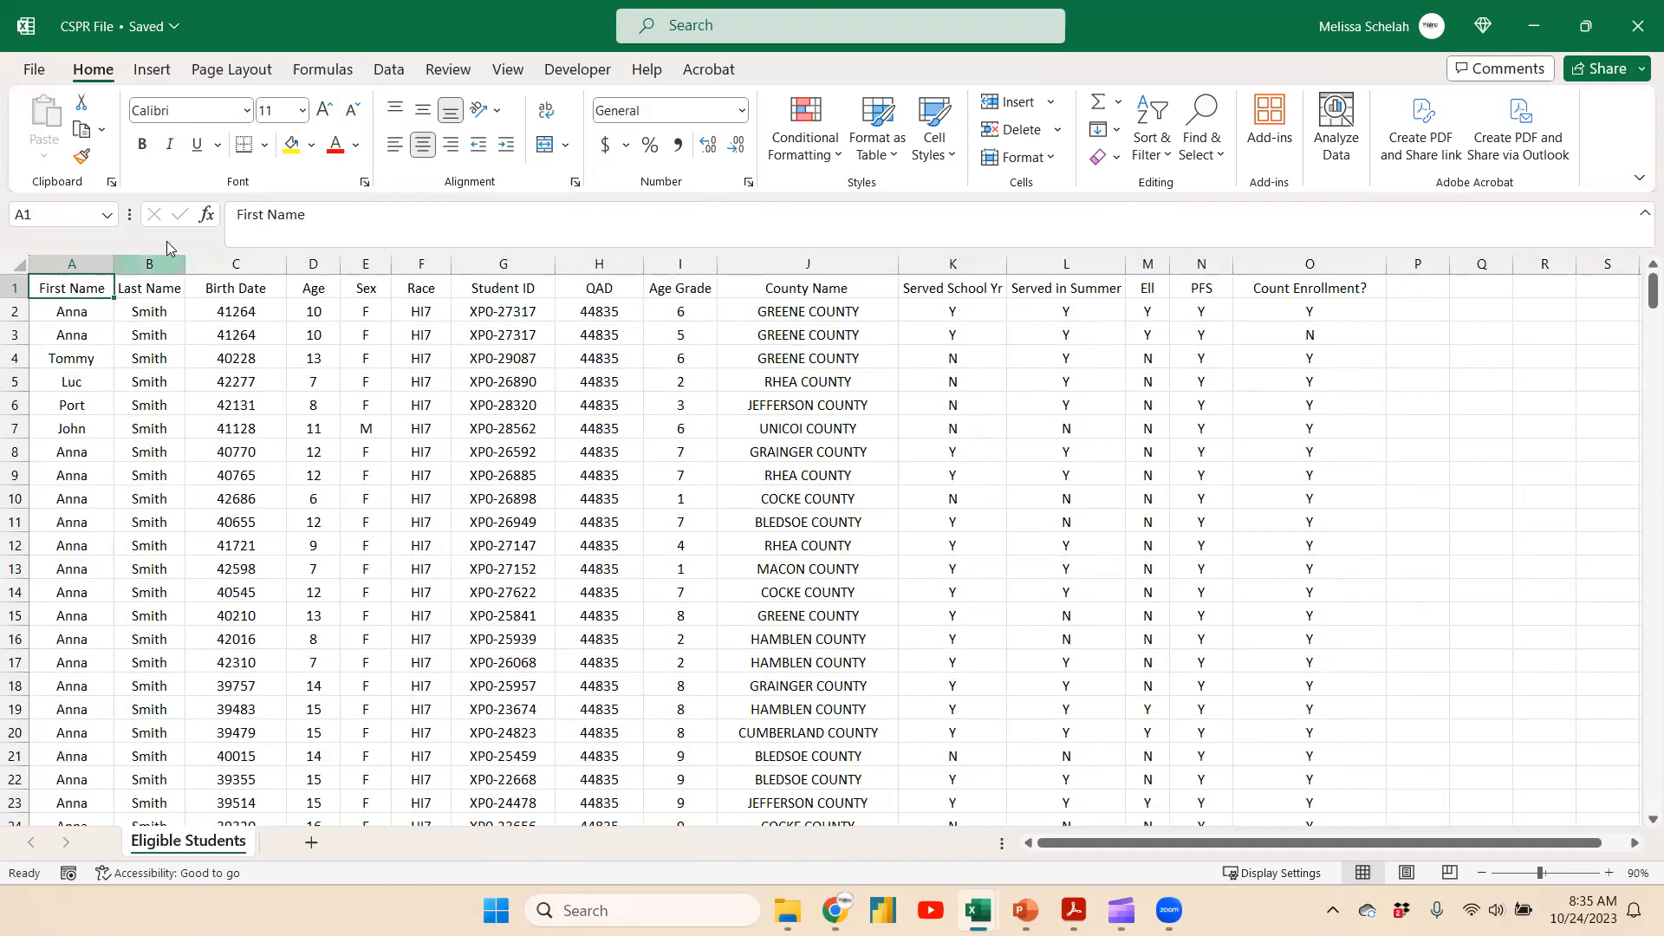
pyautogui.click(153, 69)
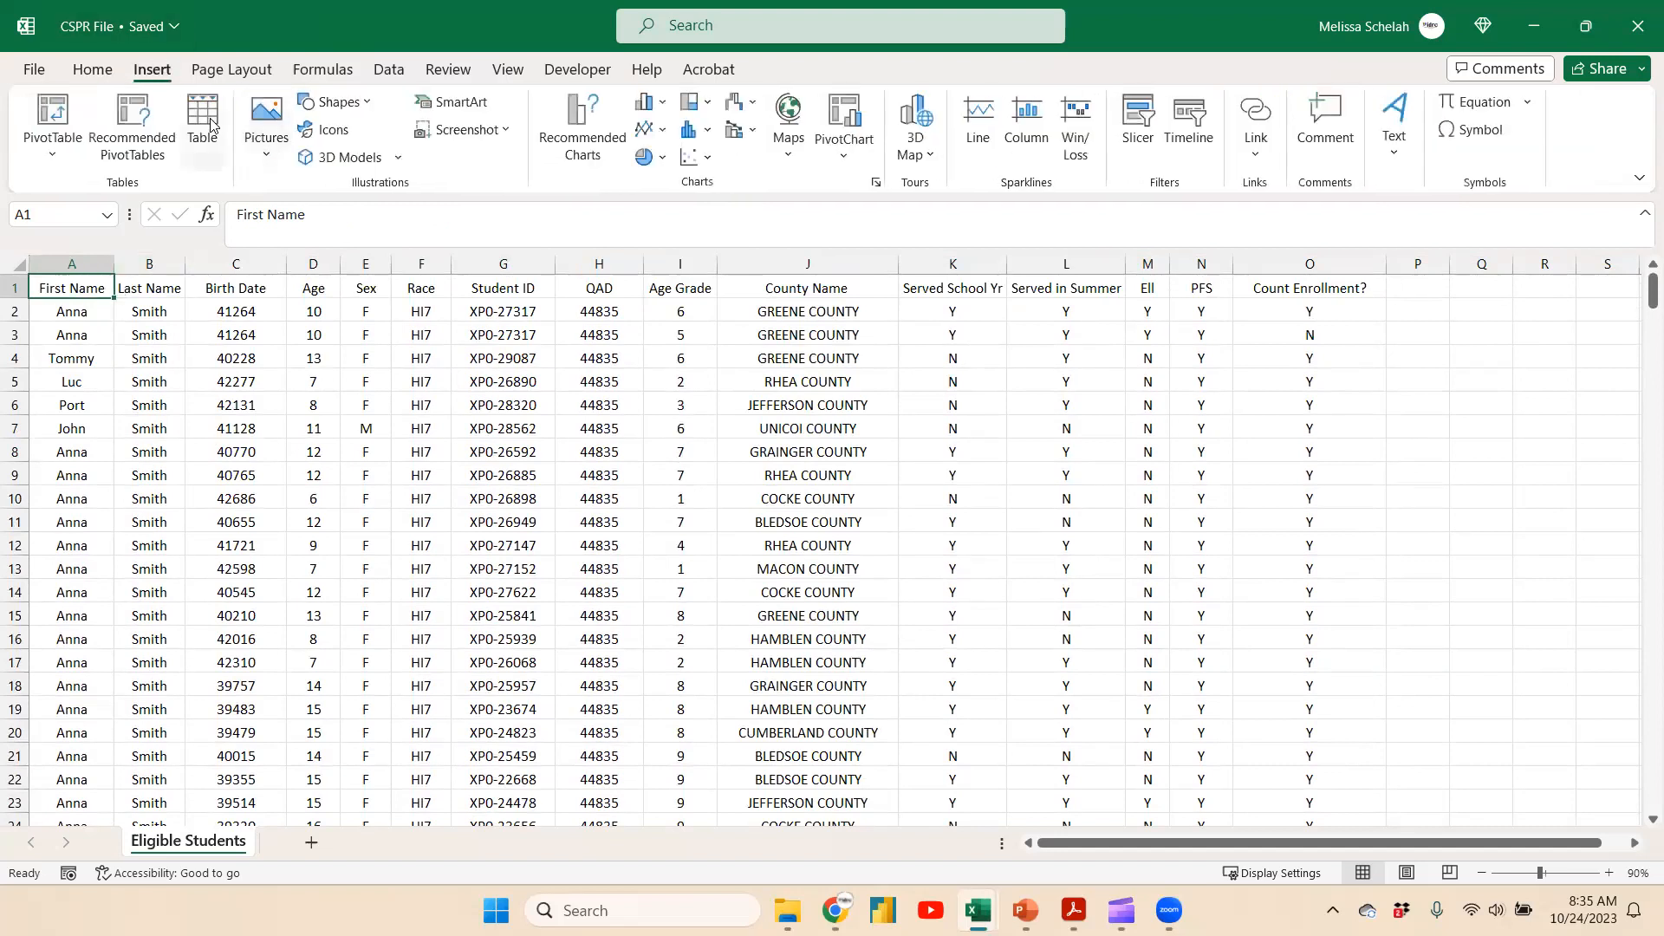
pyautogui.click(202, 126)
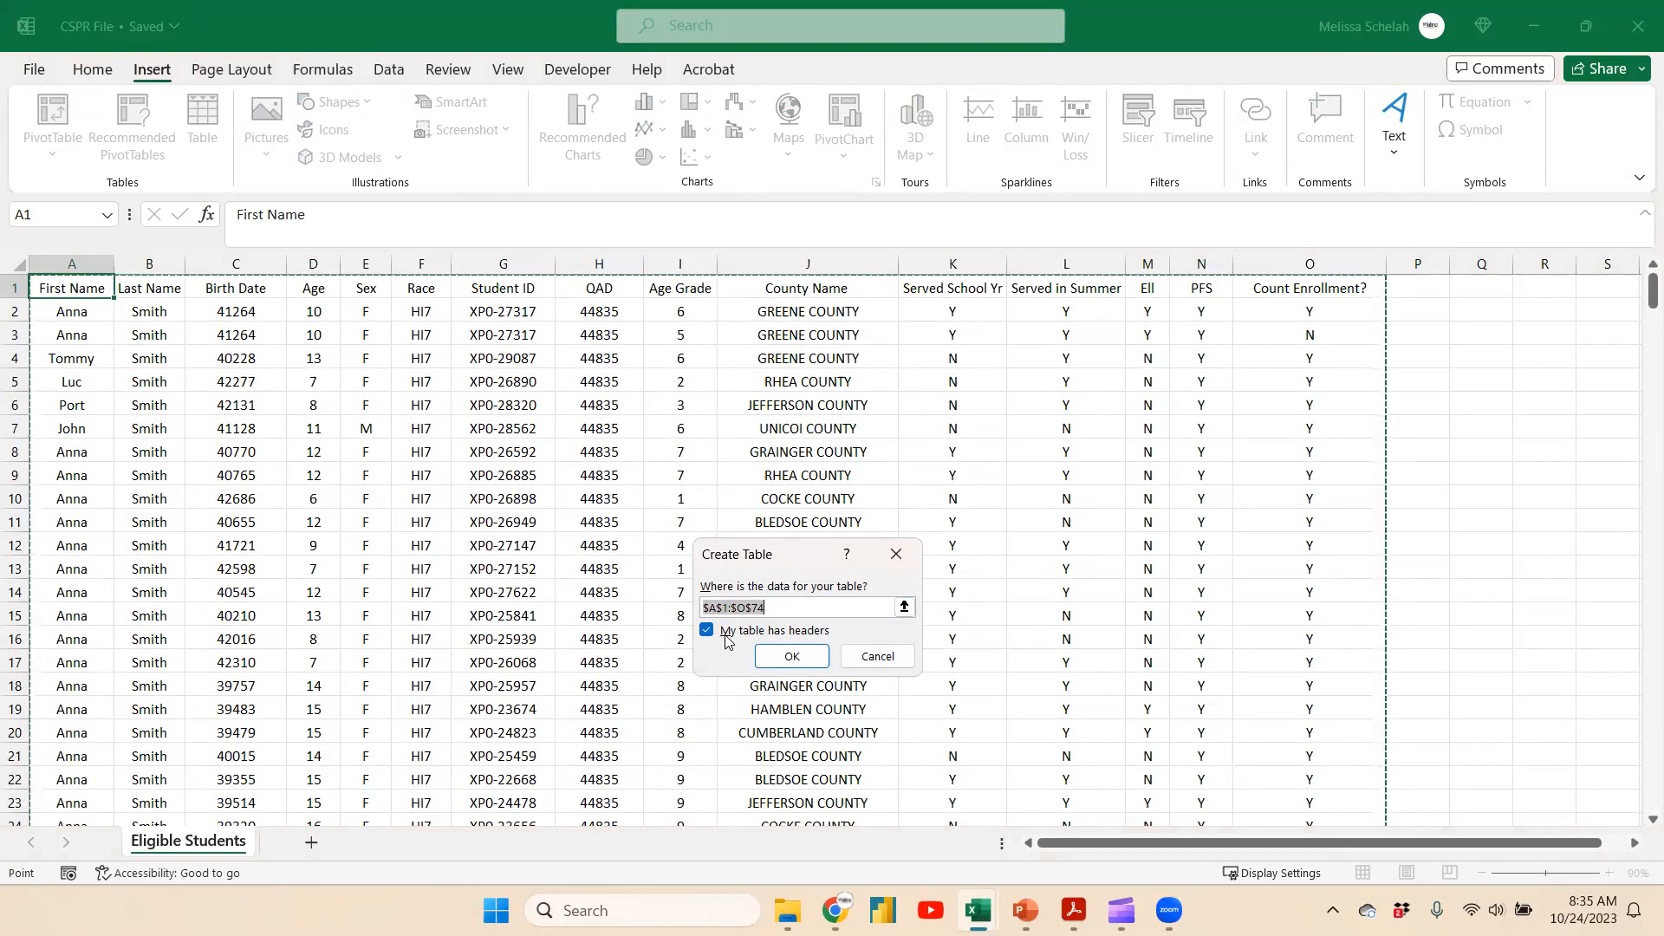
pyautogui.click(799, 660)
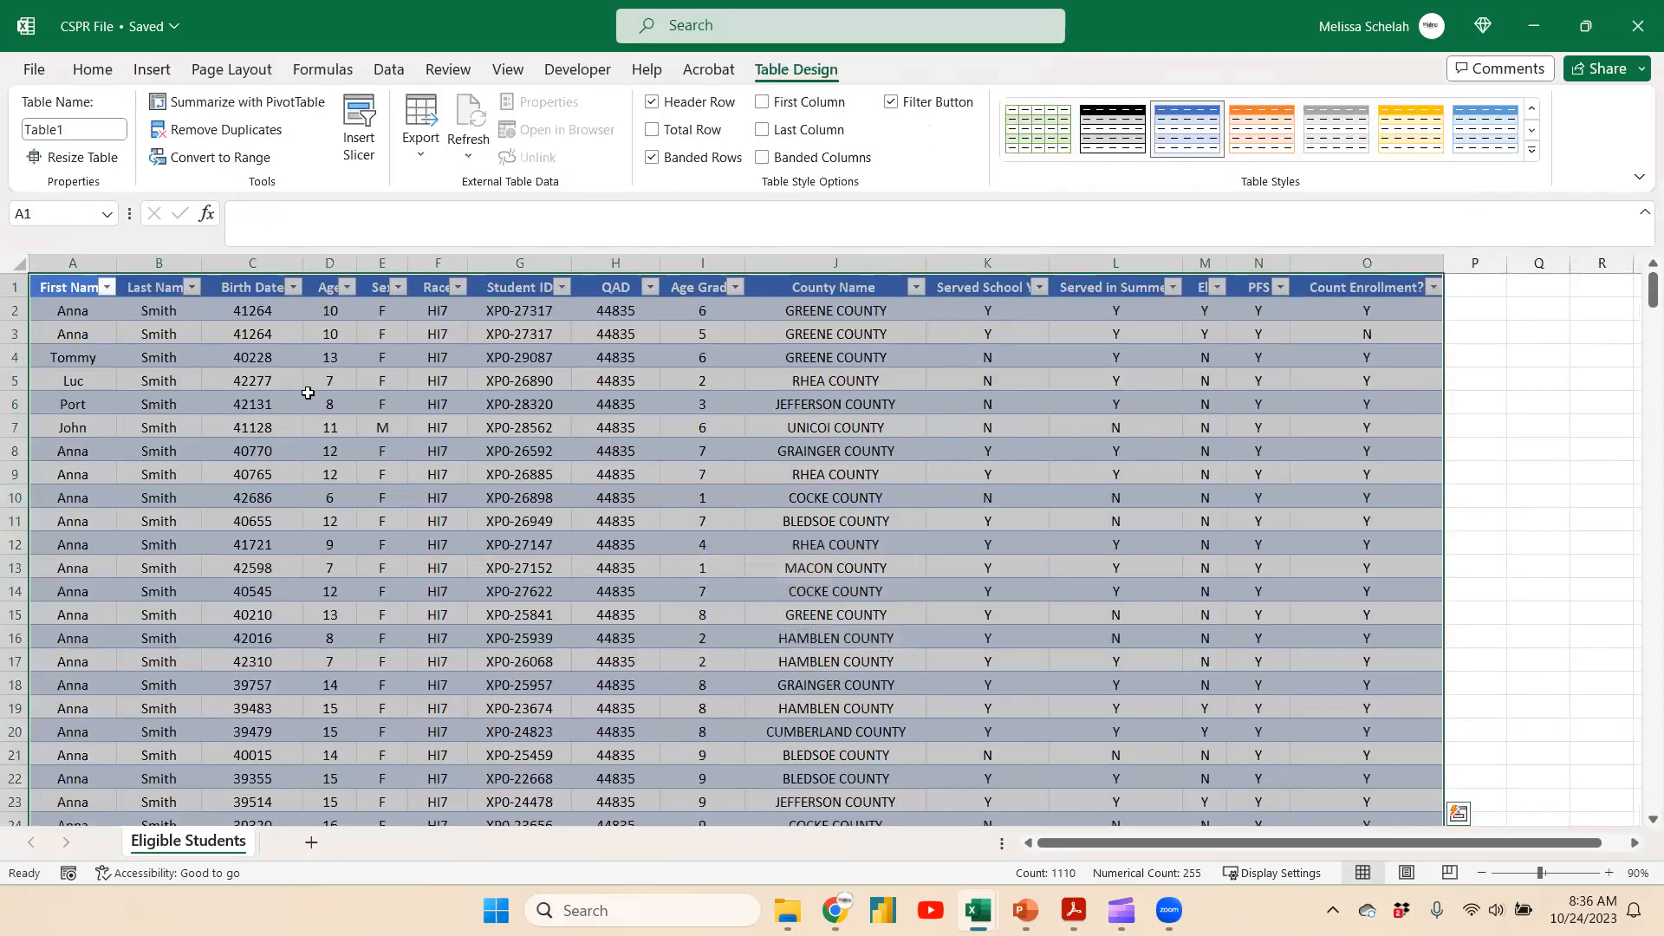
# Rename the table as Eligible_Students
pyautogui.click(85, 123)
pyautogui.write('Eligi')
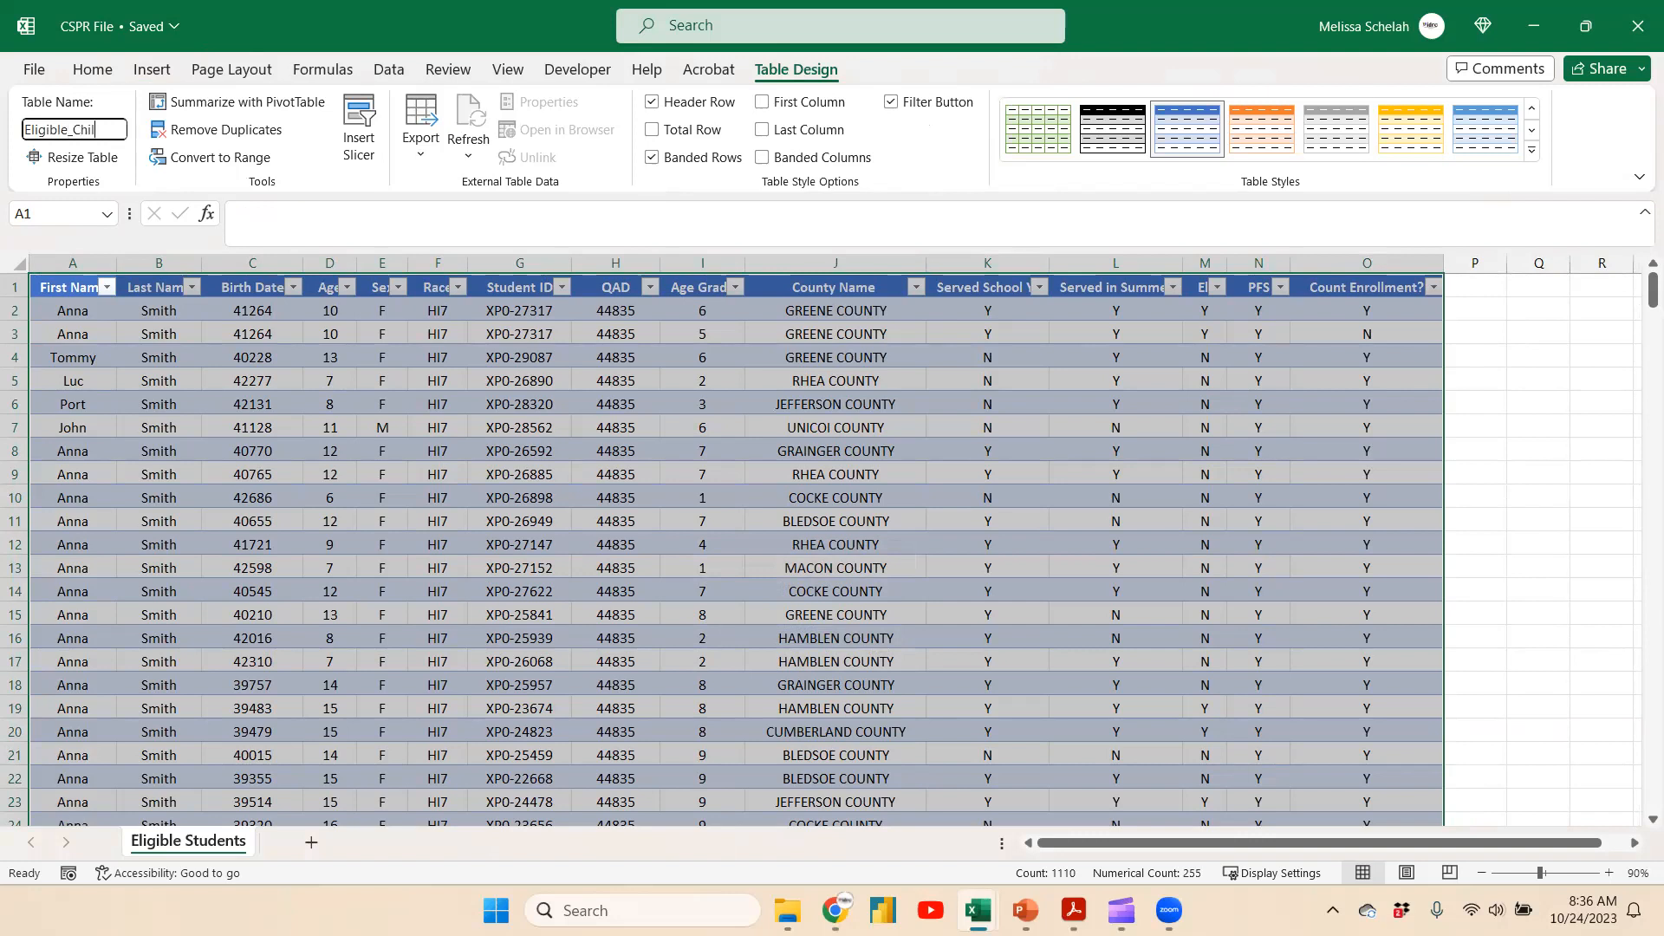
pyautogui.press('BackSpace')
pyautogui.press('BackSpace')
pyautogui.press('BackSpace')
pyautogui.press('Return')
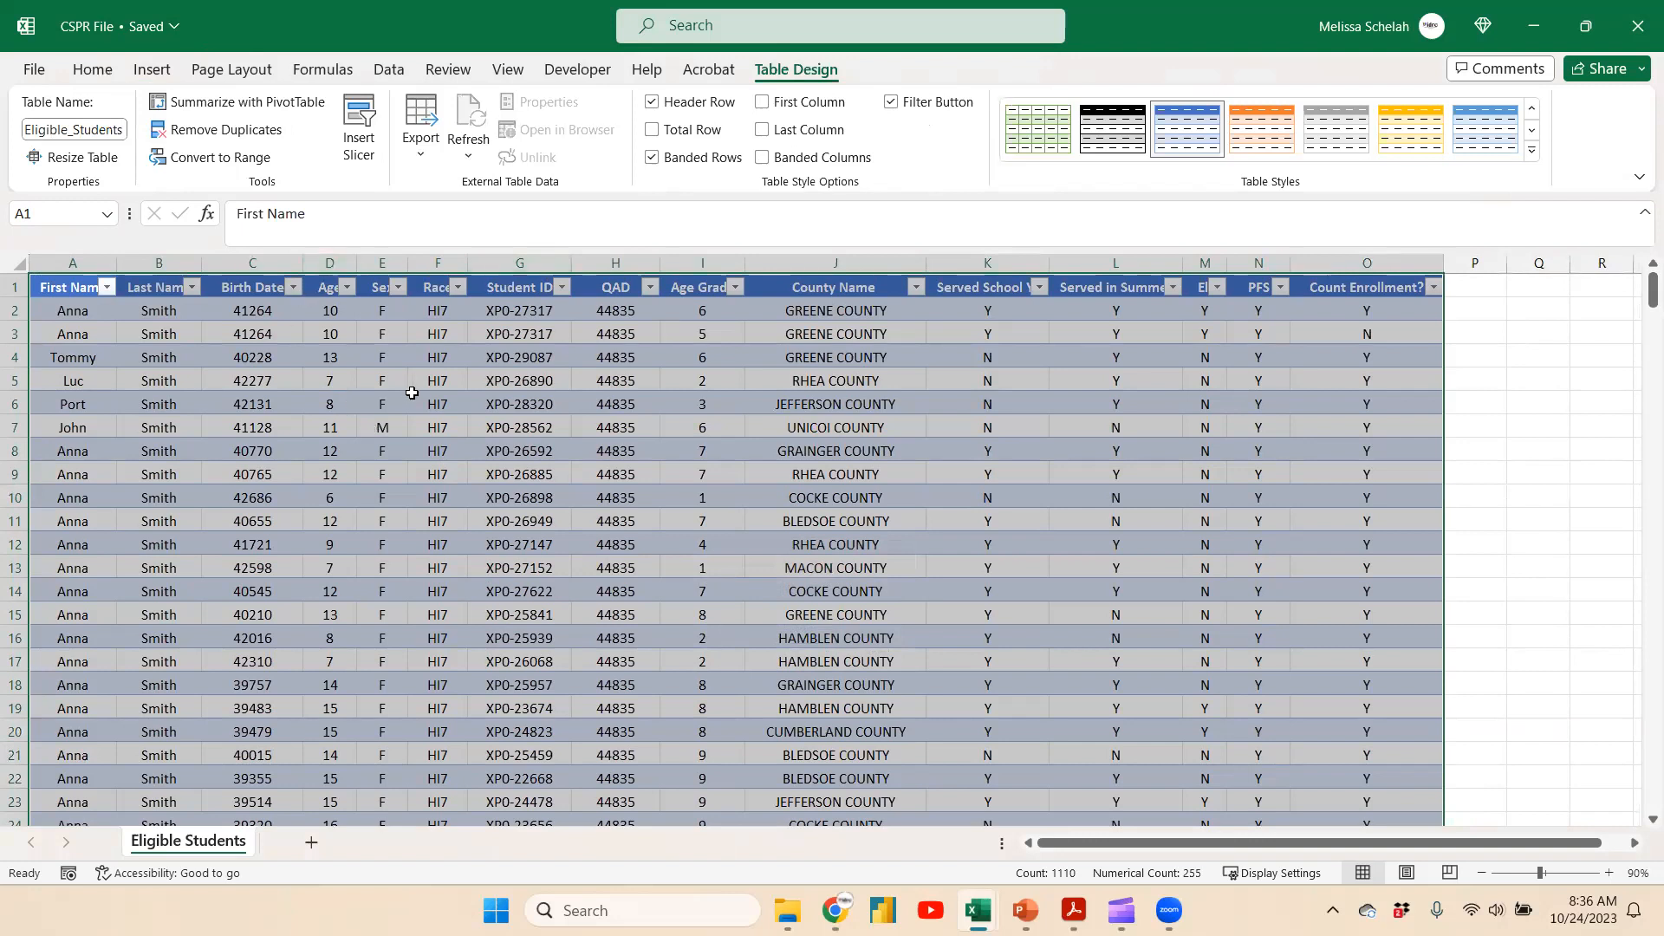
# Autofit the widths of all the table's columns
pyautogui.click(116, 356)
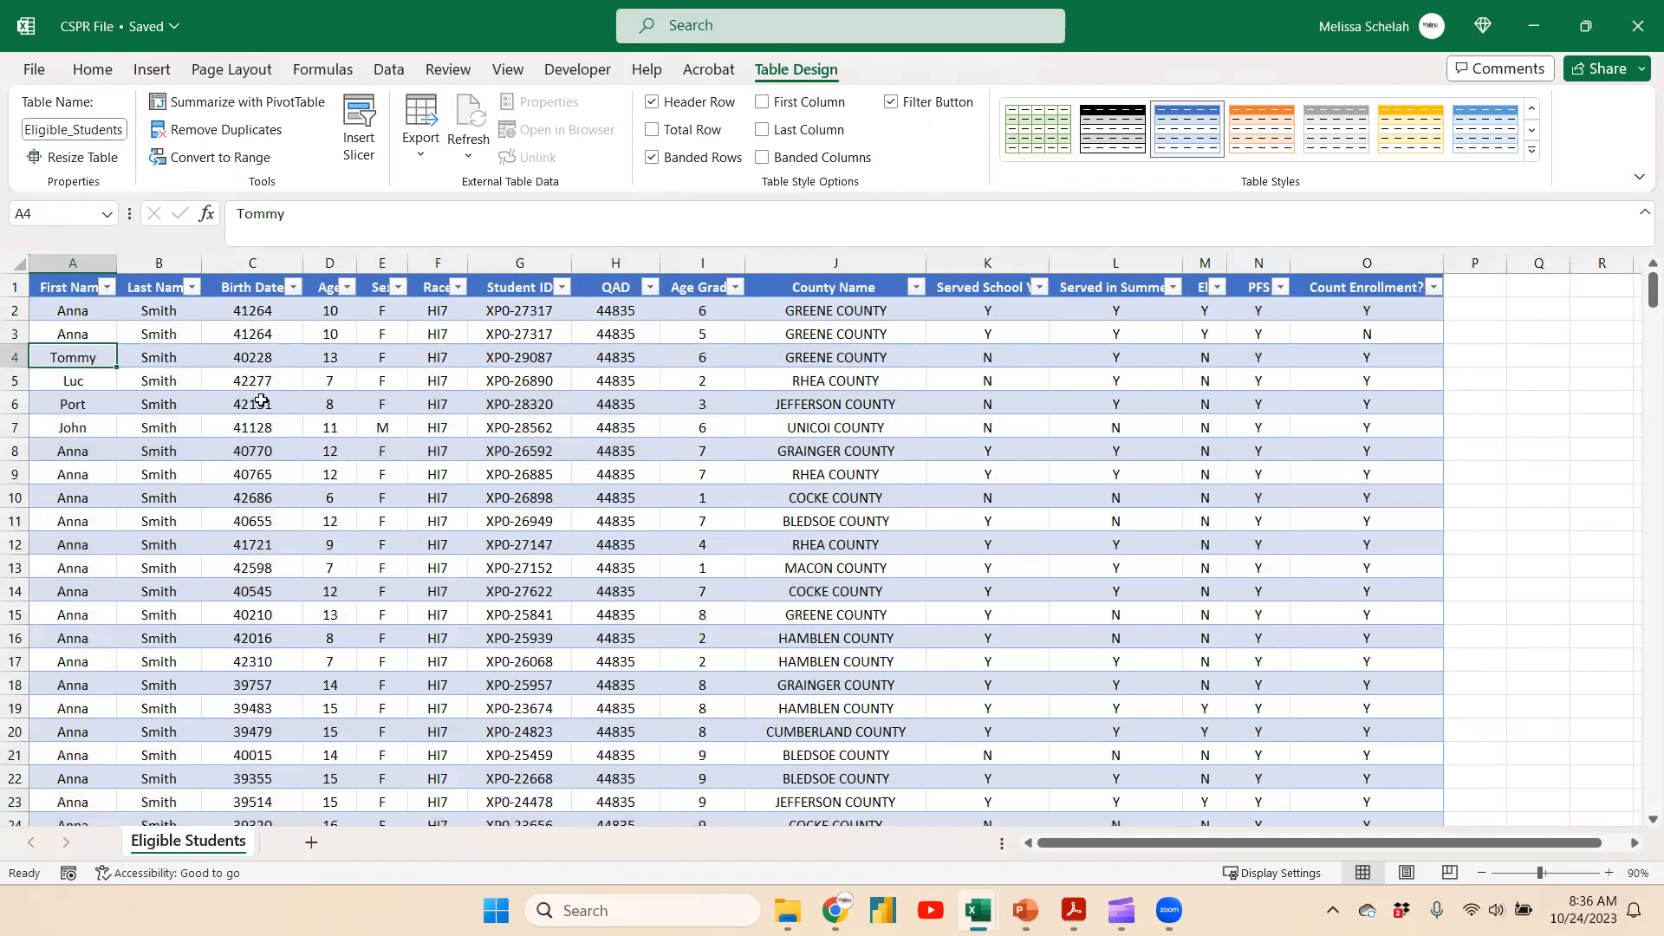
pyautogui.click(35, 252)
pyautogui.doubleClick(117, 263)
pyautogui.click(231, 383)
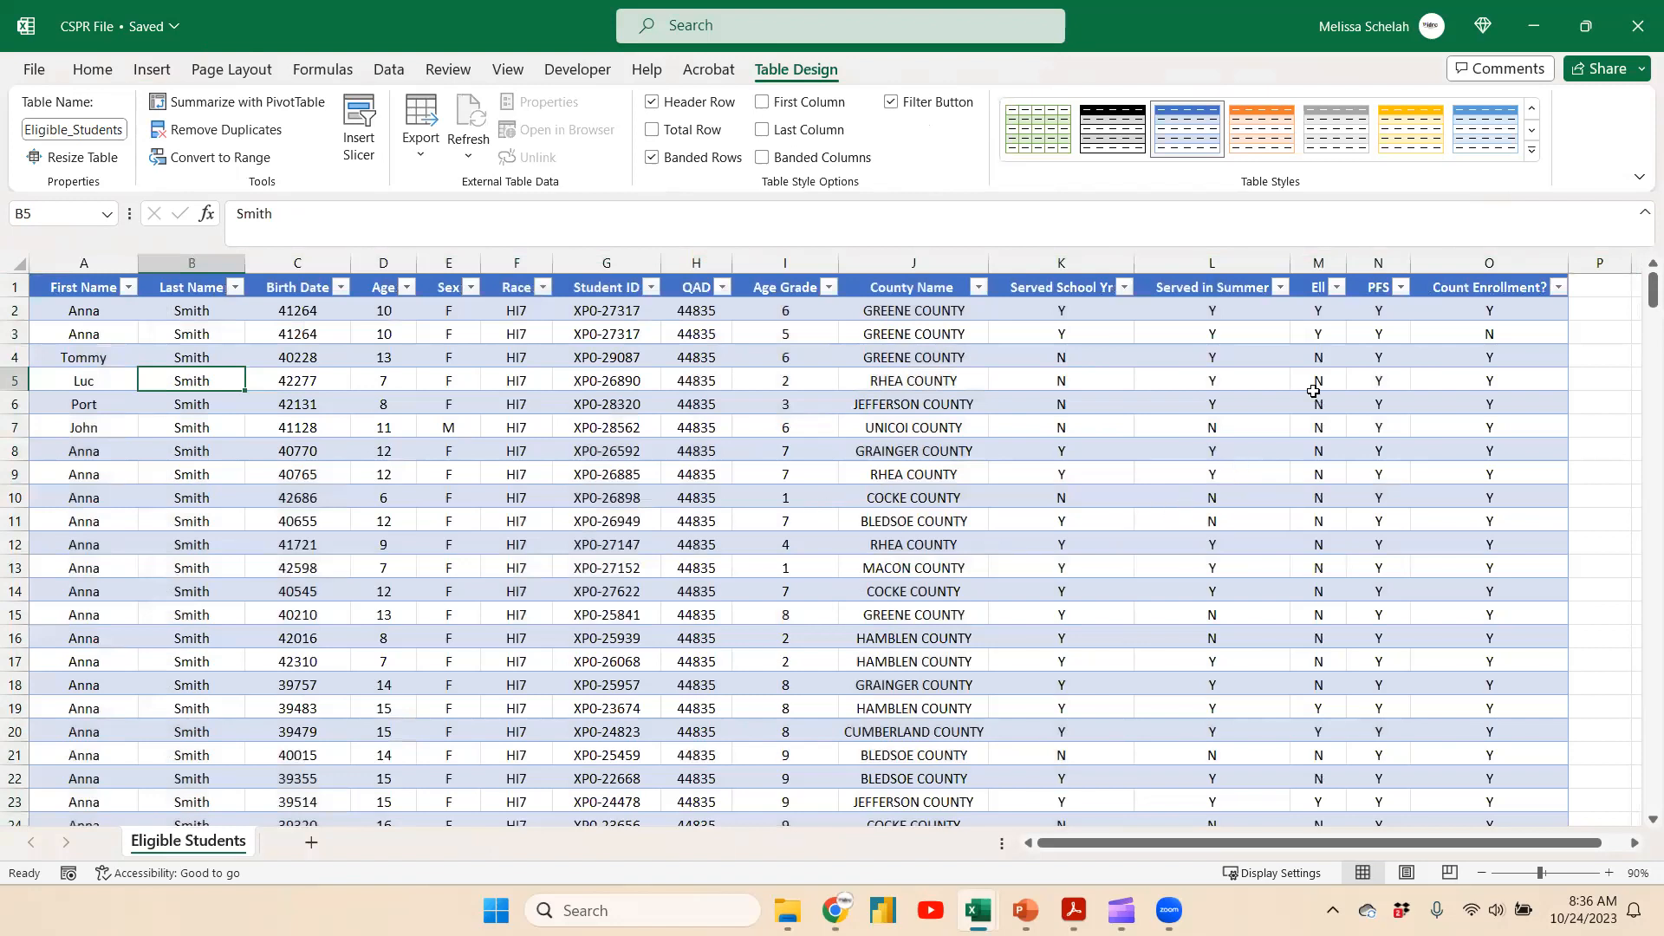
# Color the two duplicate Student IDs in rows 2 and 3 with a red font
pyautogui.click(1489, 262)
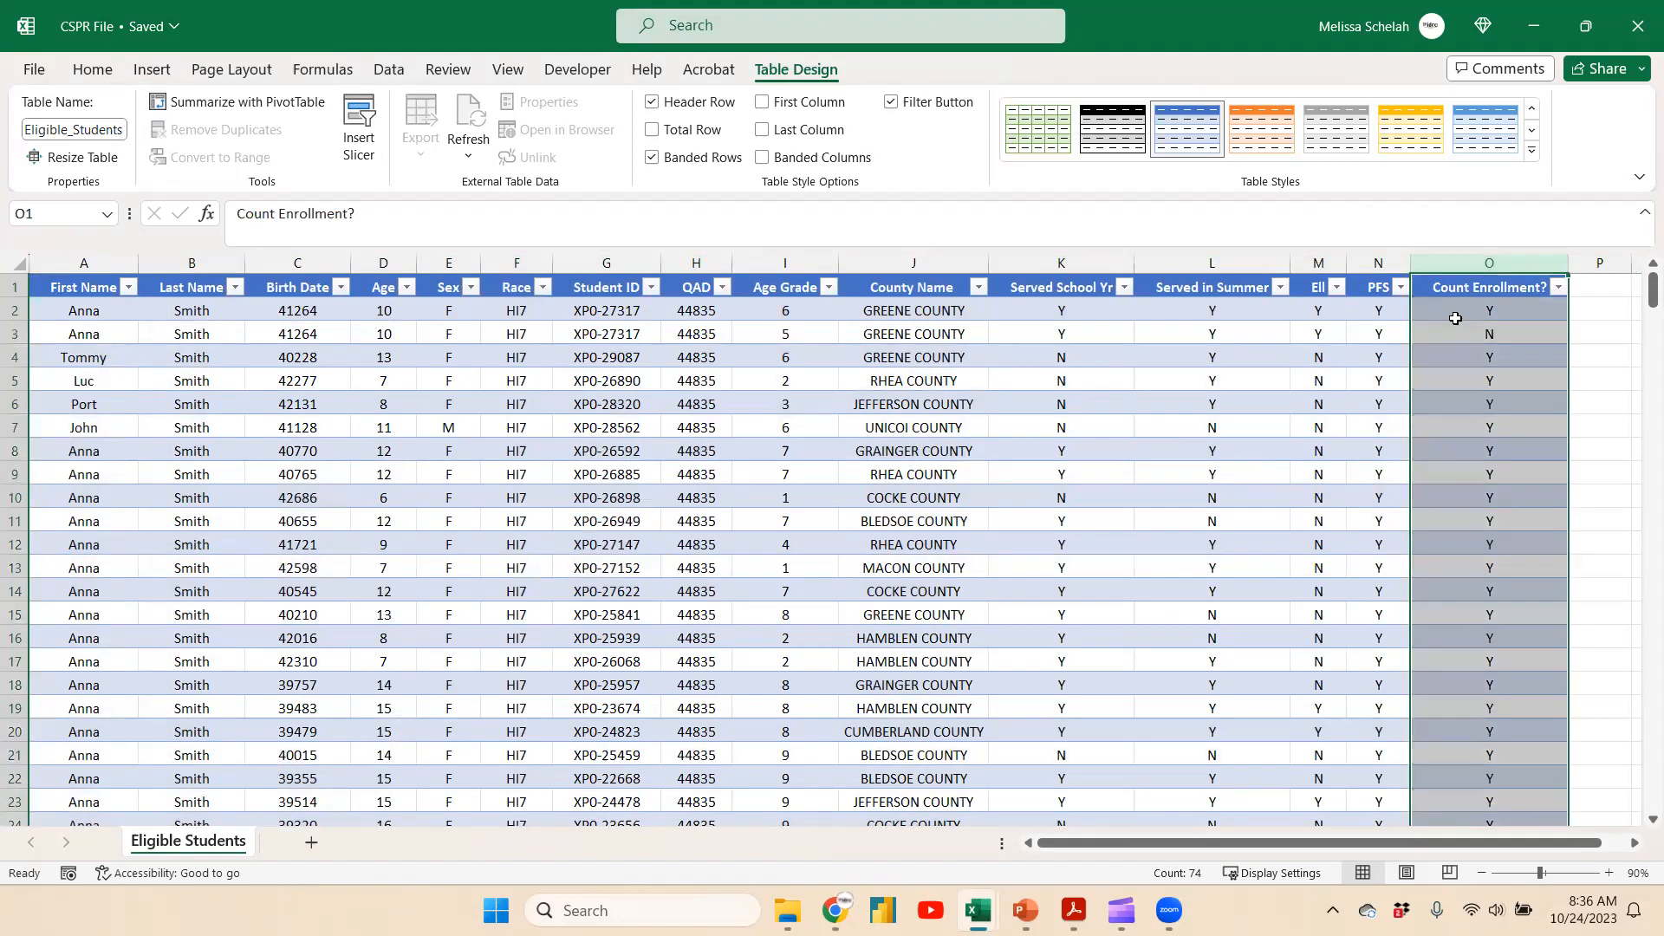
pyautogui.click(1504, 309)
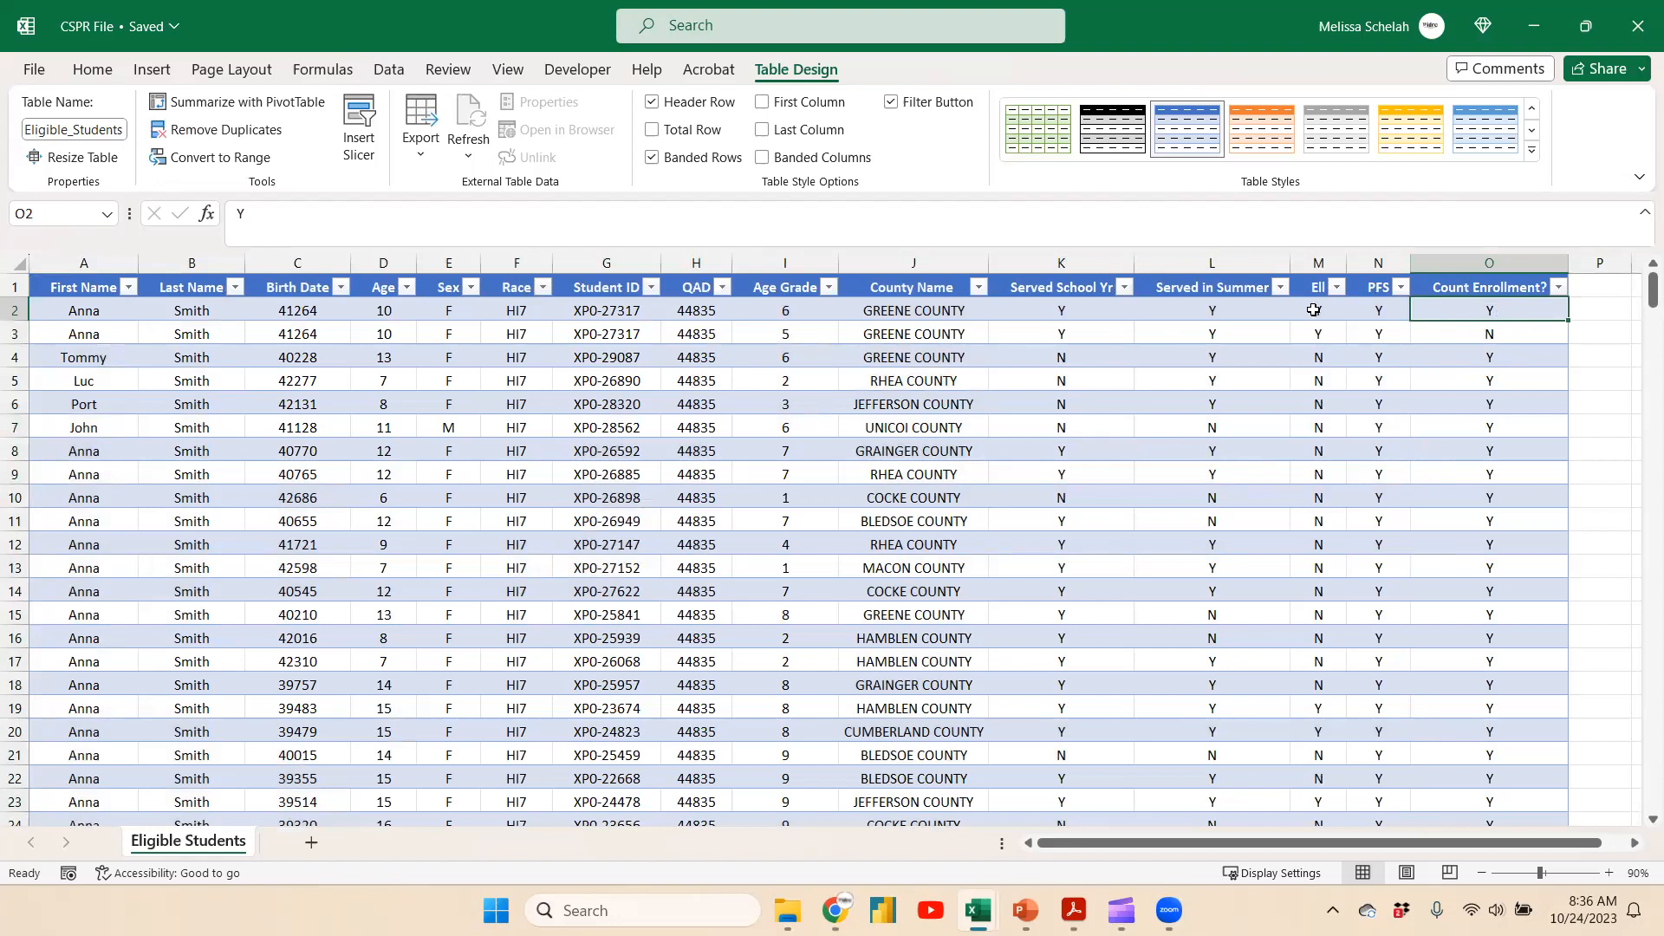
pyautogui.click(580, 335)
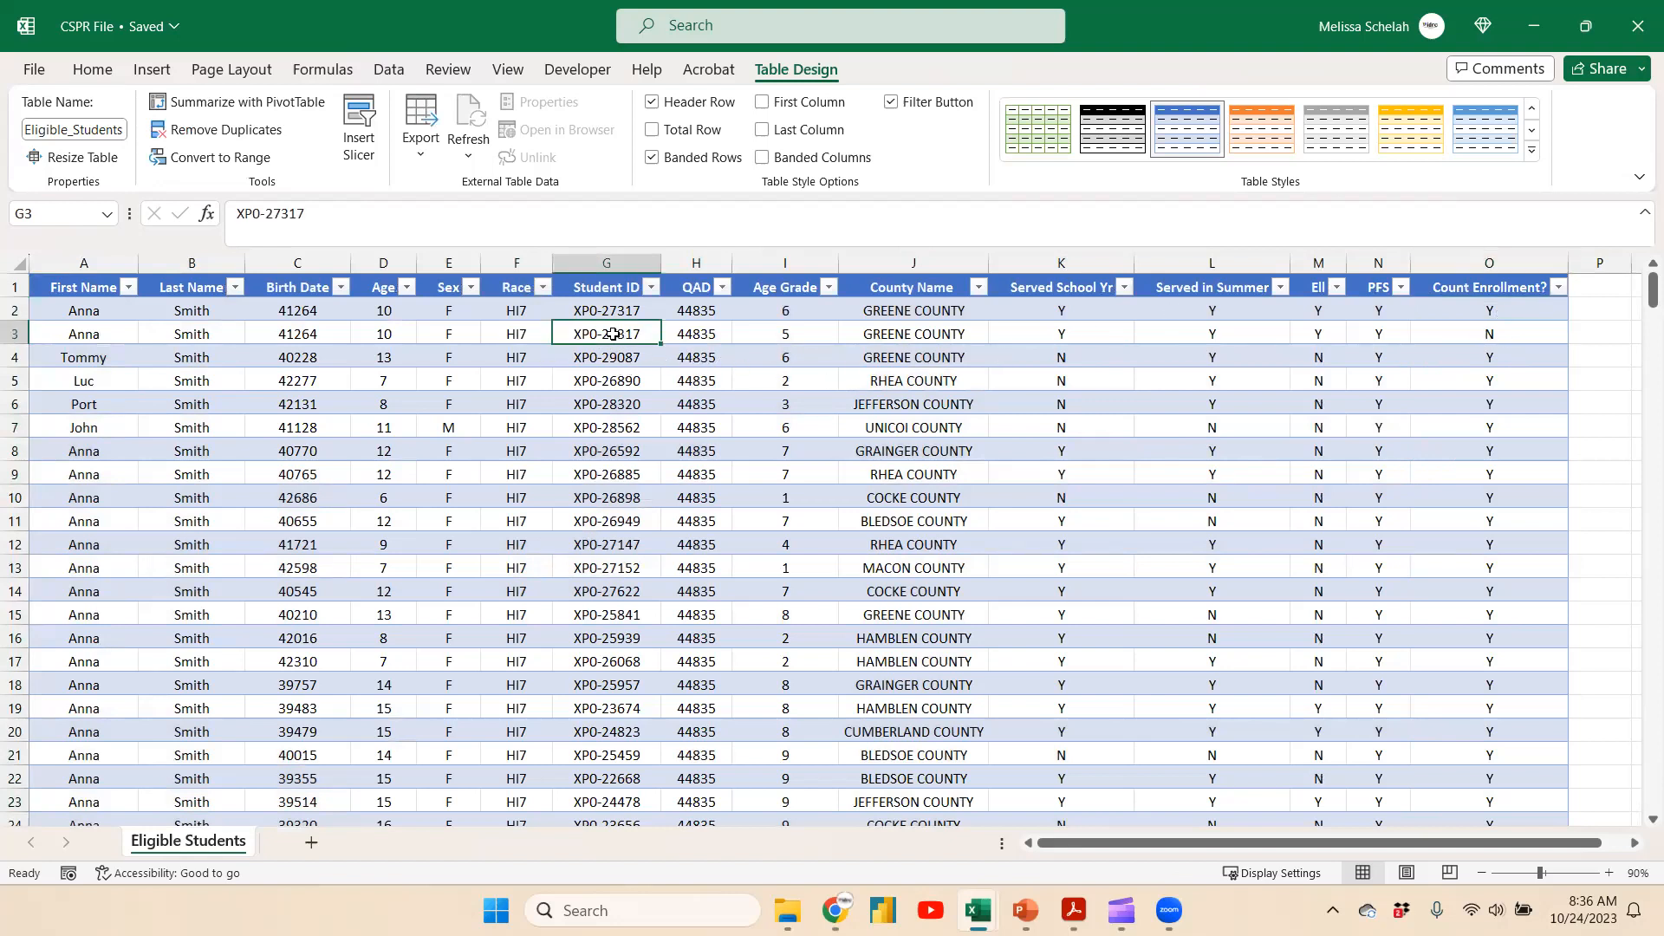
pyautogui.moveTo(630, 309); pyautogui.dragTo(631, 334)
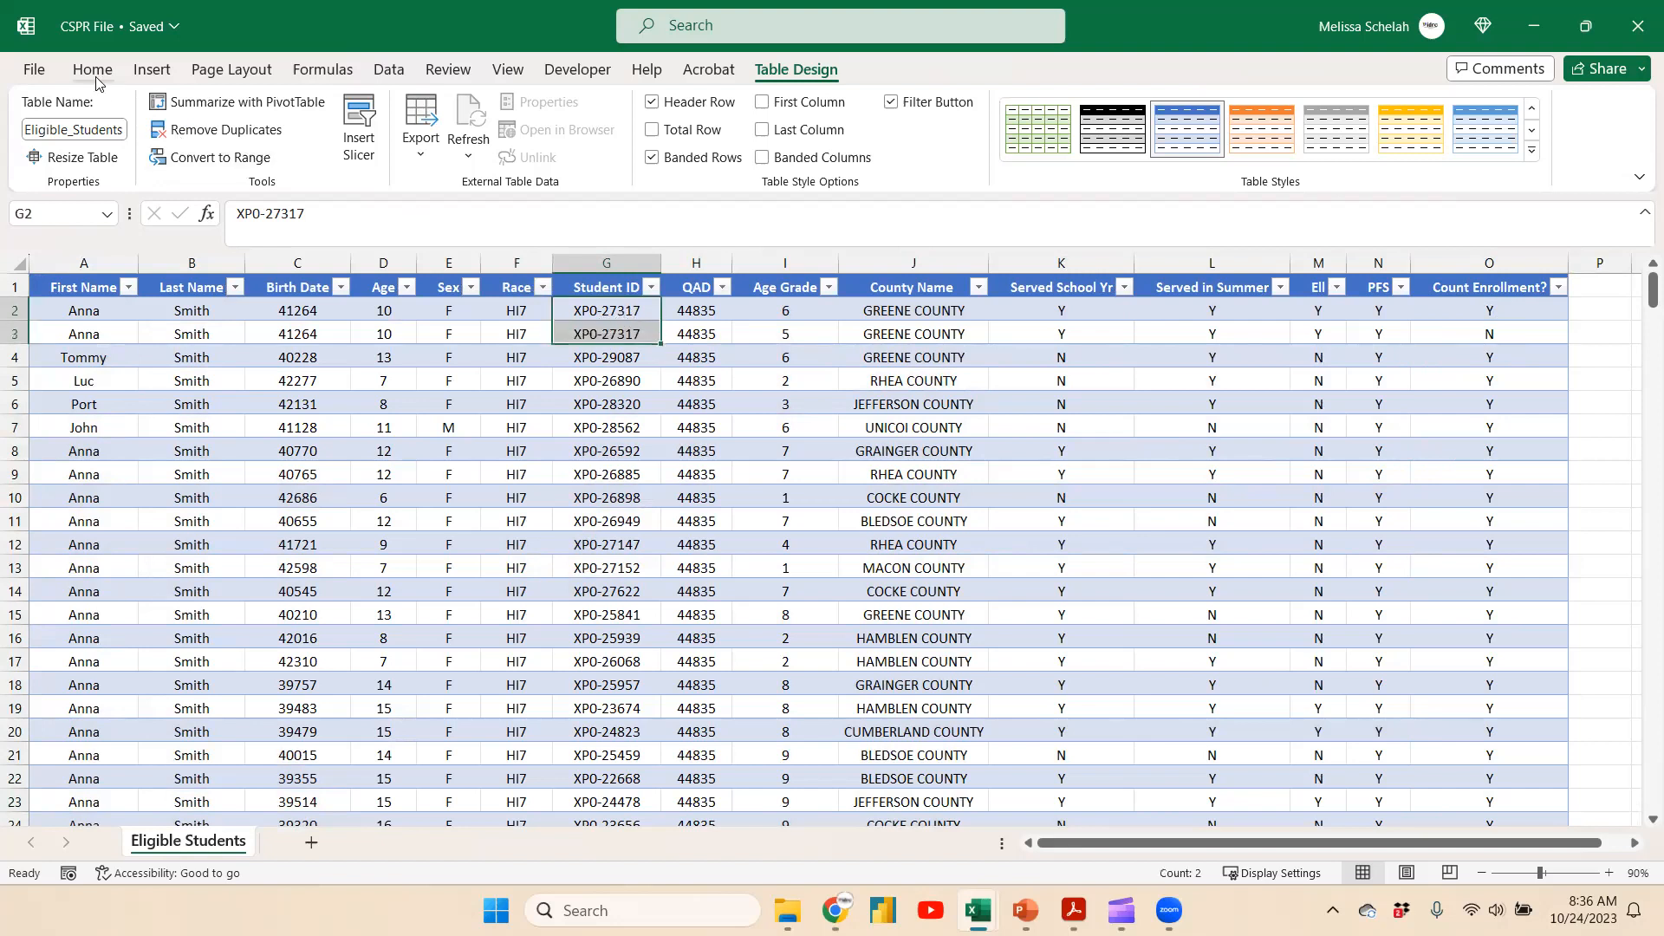
pyautogui.click(93, 69)
pyautogui.click(334, 145)
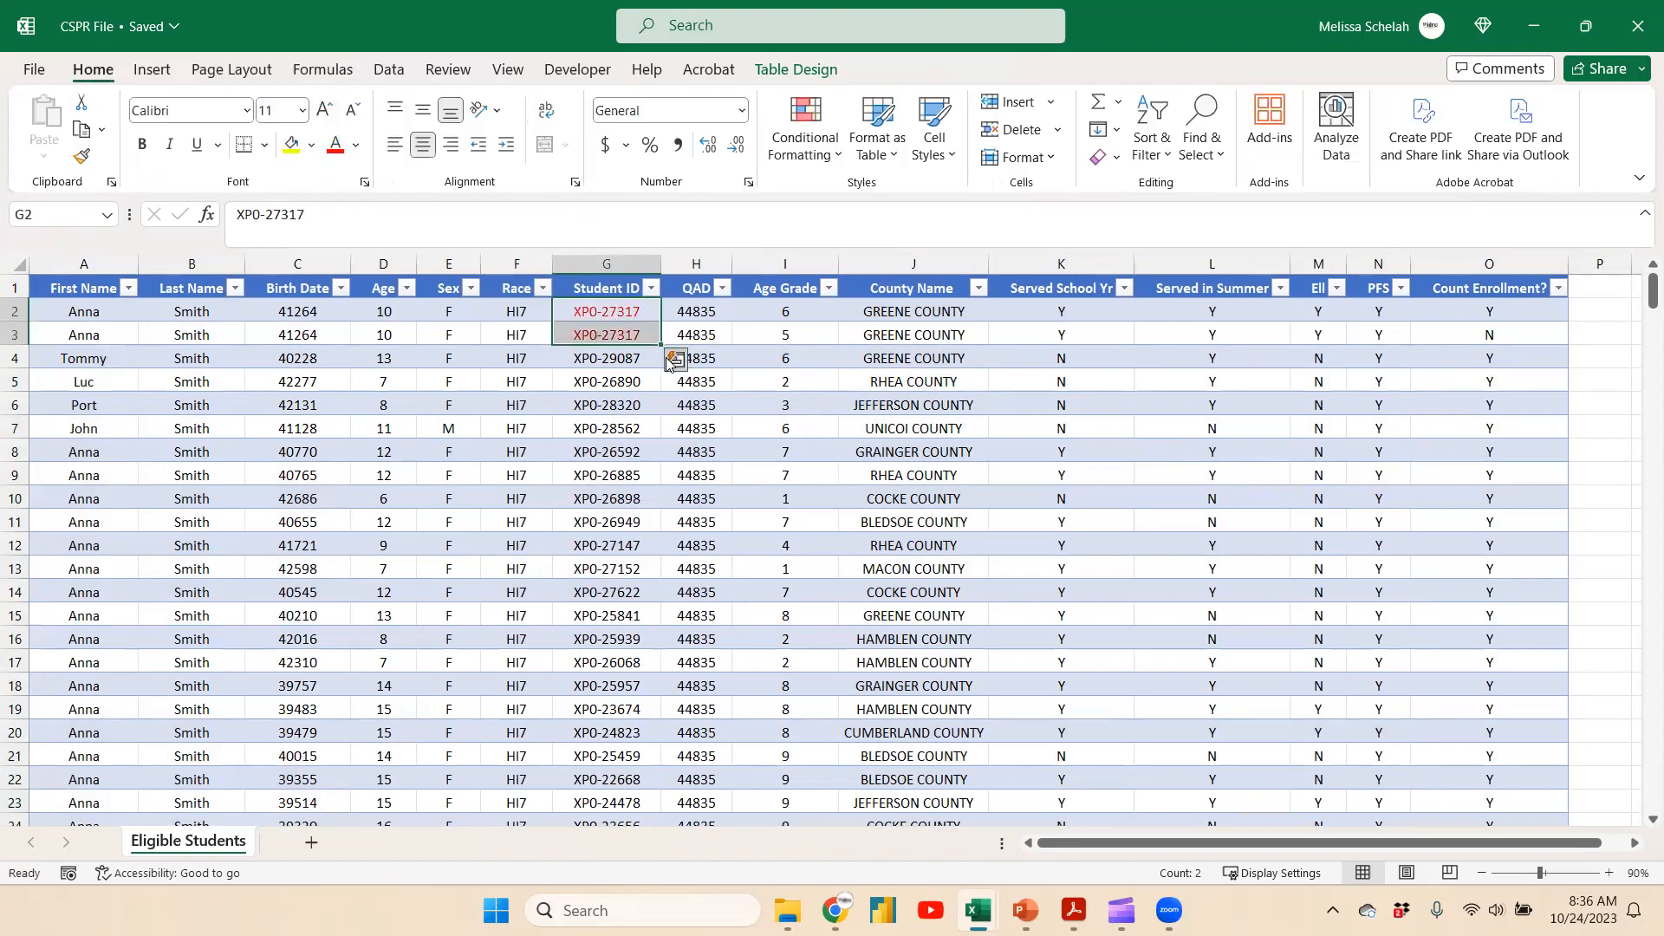
# Check the Count Enrollment? values for the two duplicate student rows
pyautogui.click(793, 335)
pyautogui.click(1484, 314)
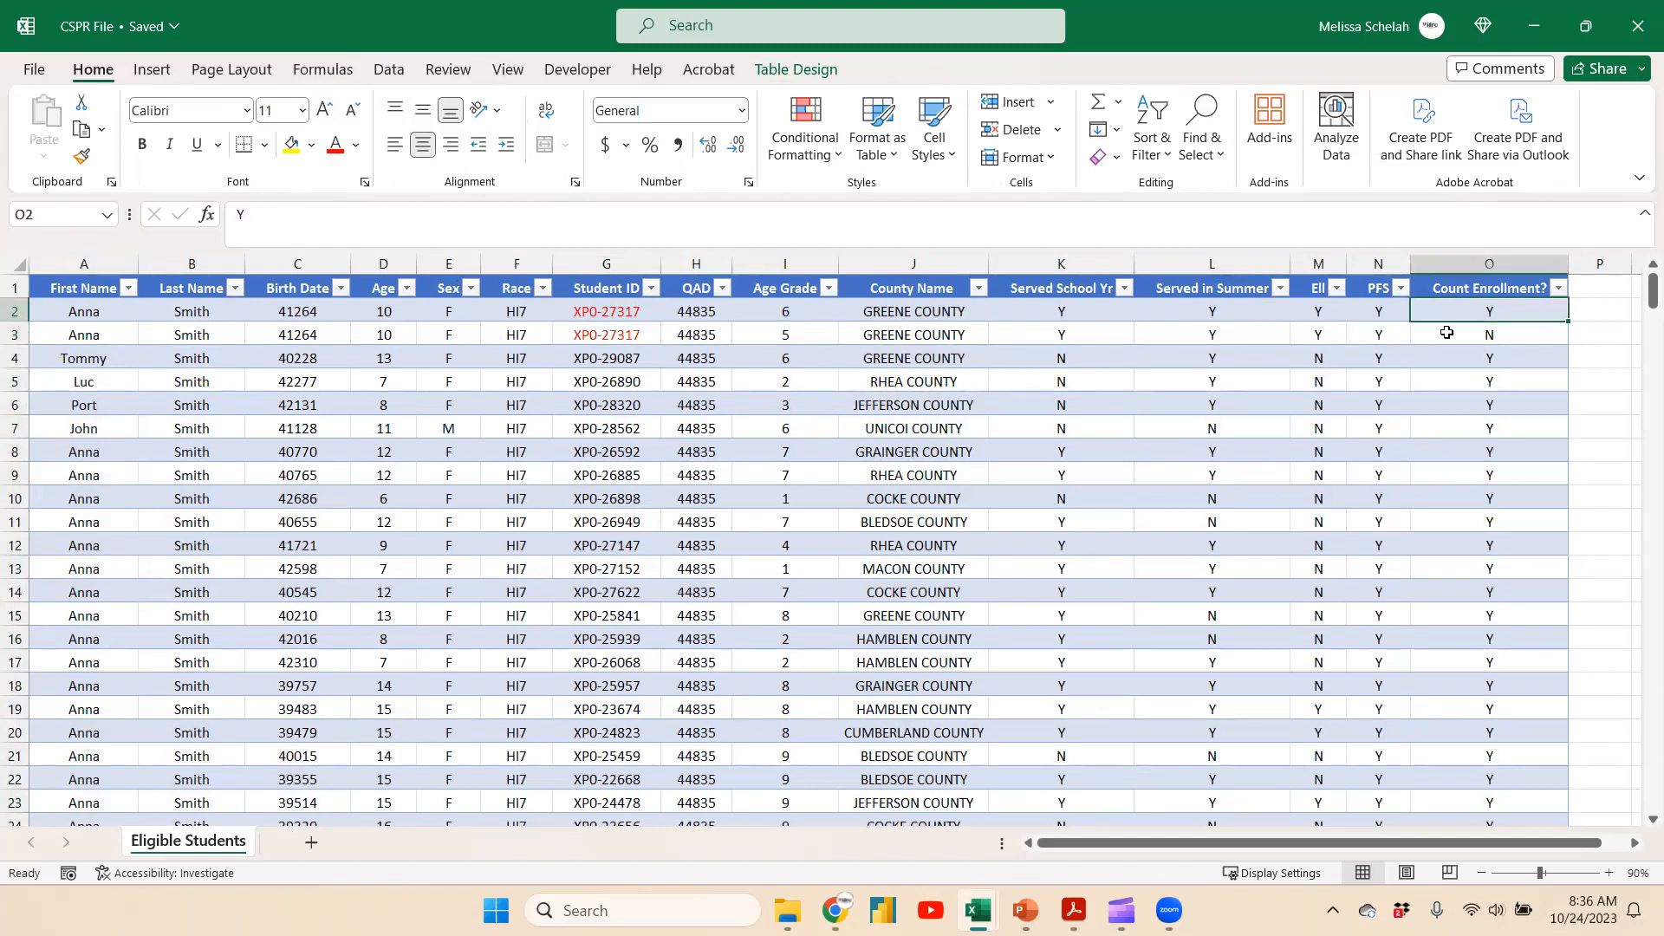
pyautogui.click(1519, 334)
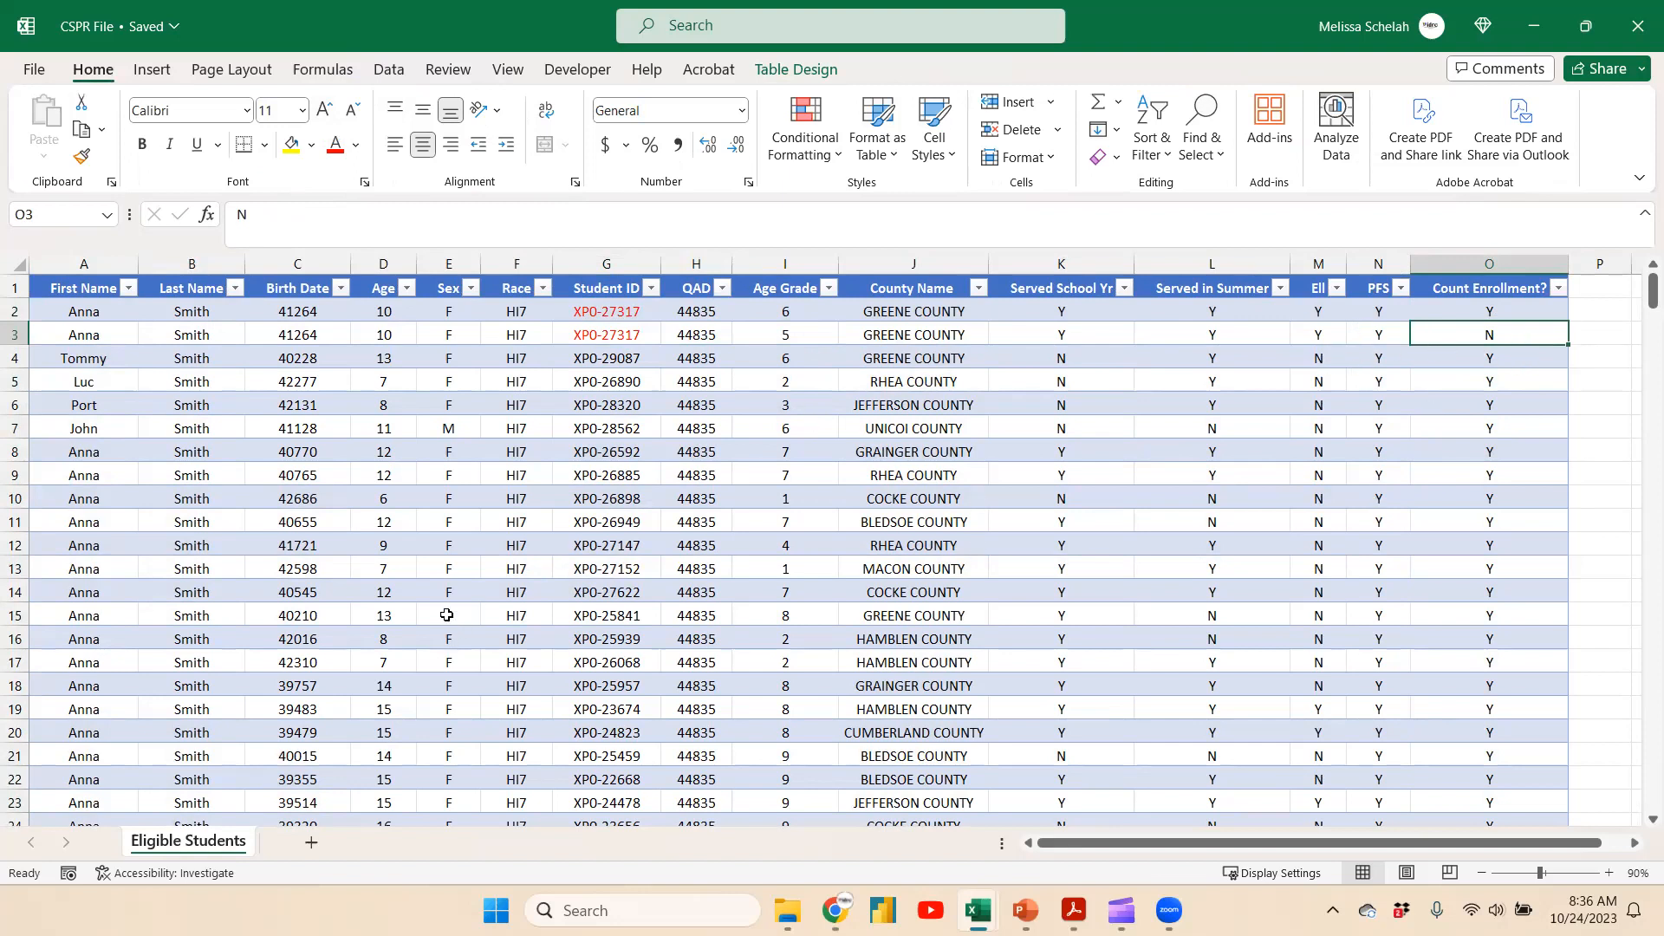
pyautogui.click(99, 312)
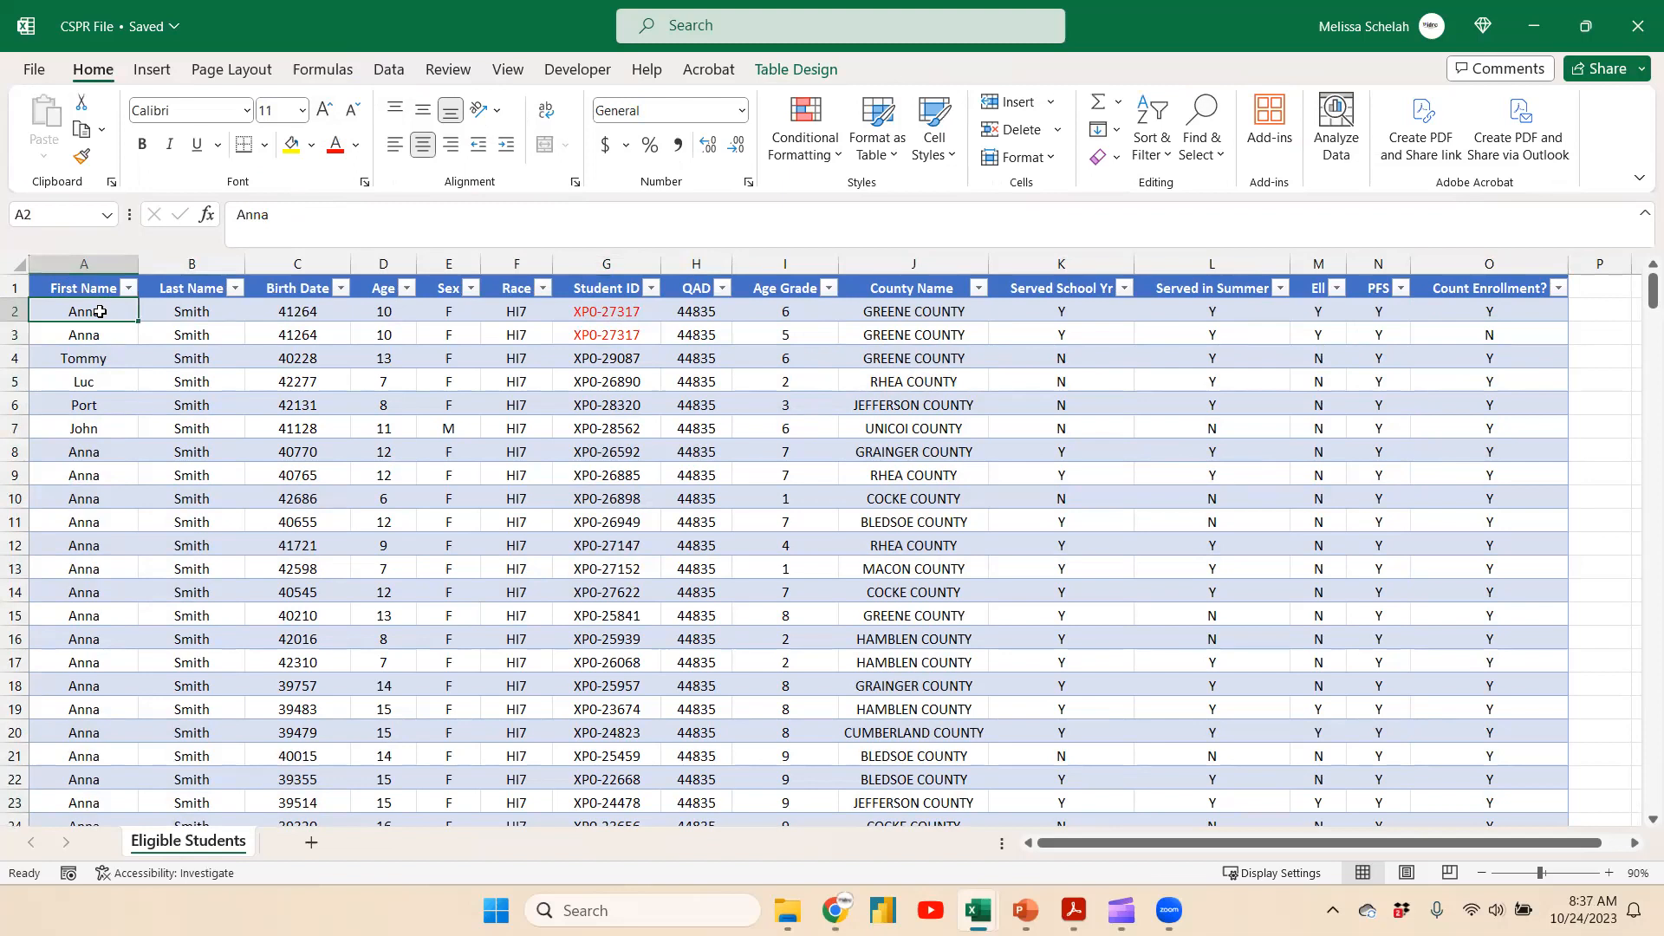
pyautogui.click(149, 76)
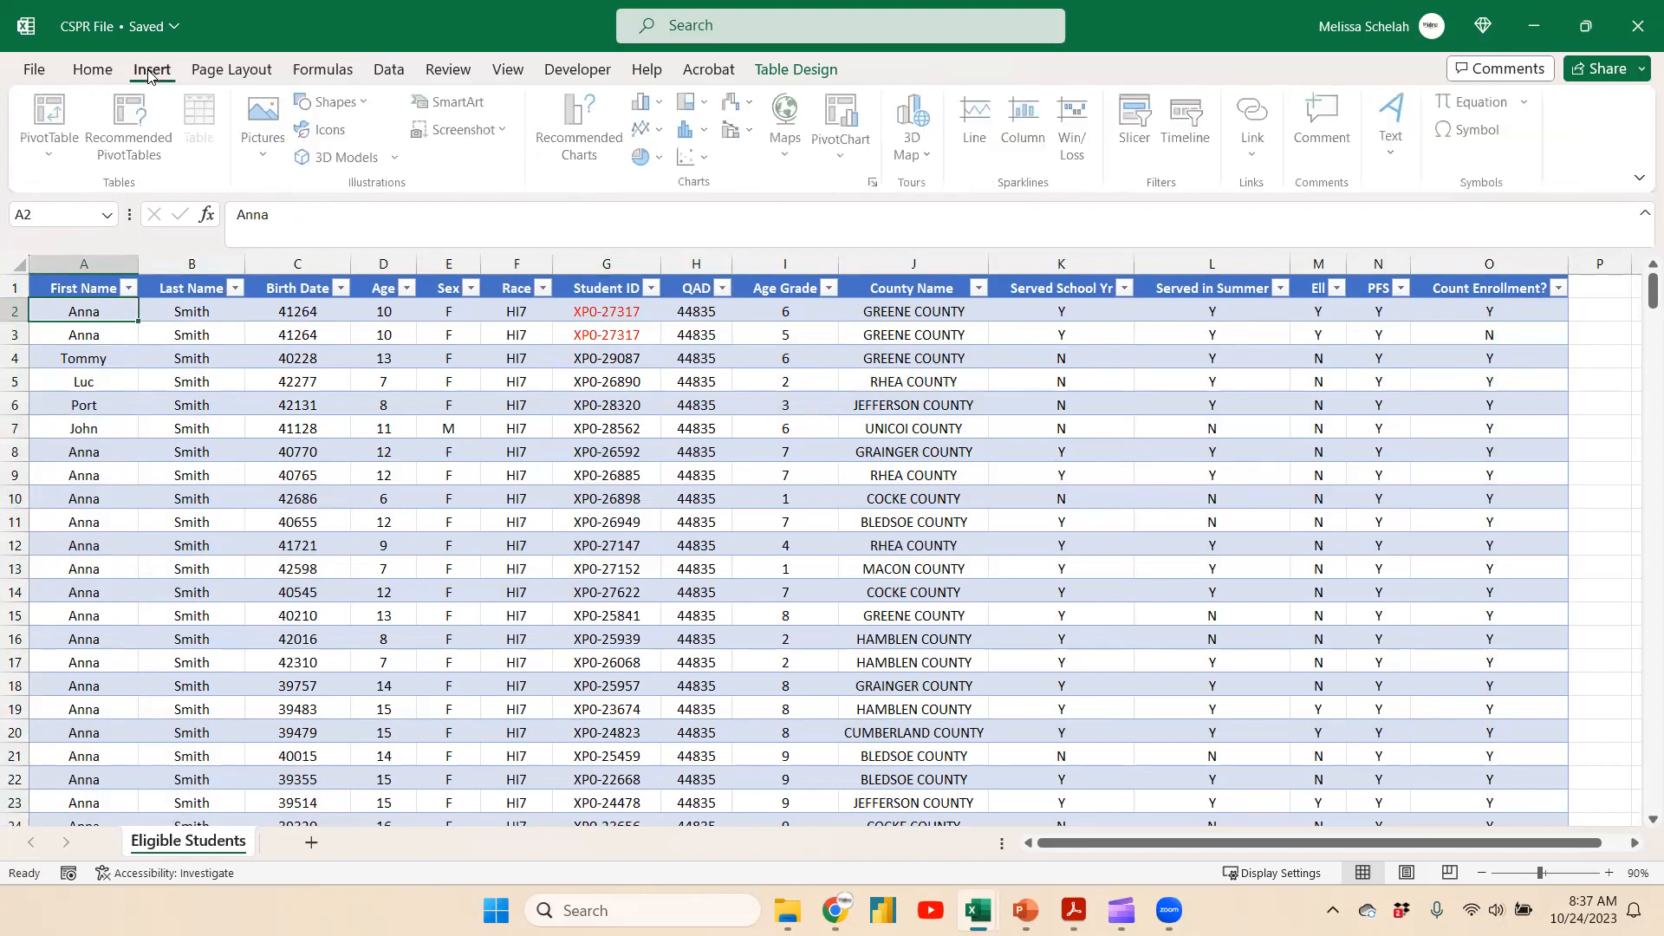
pyautogui.click(54, 110)
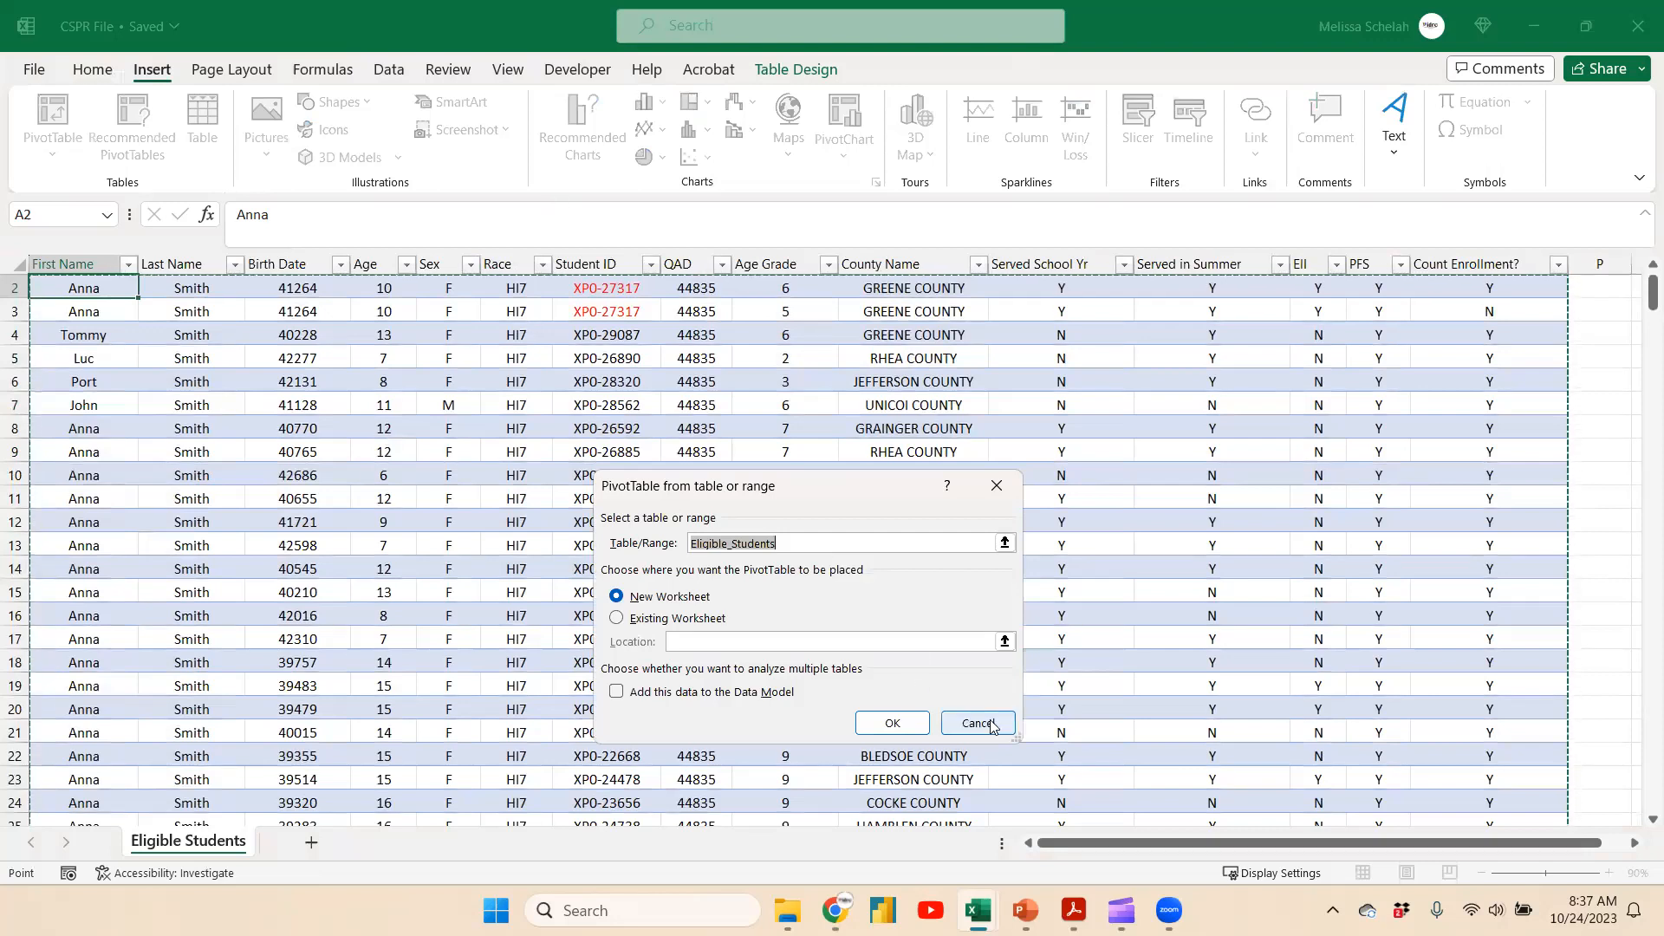
pyautogui.click(960, 723)
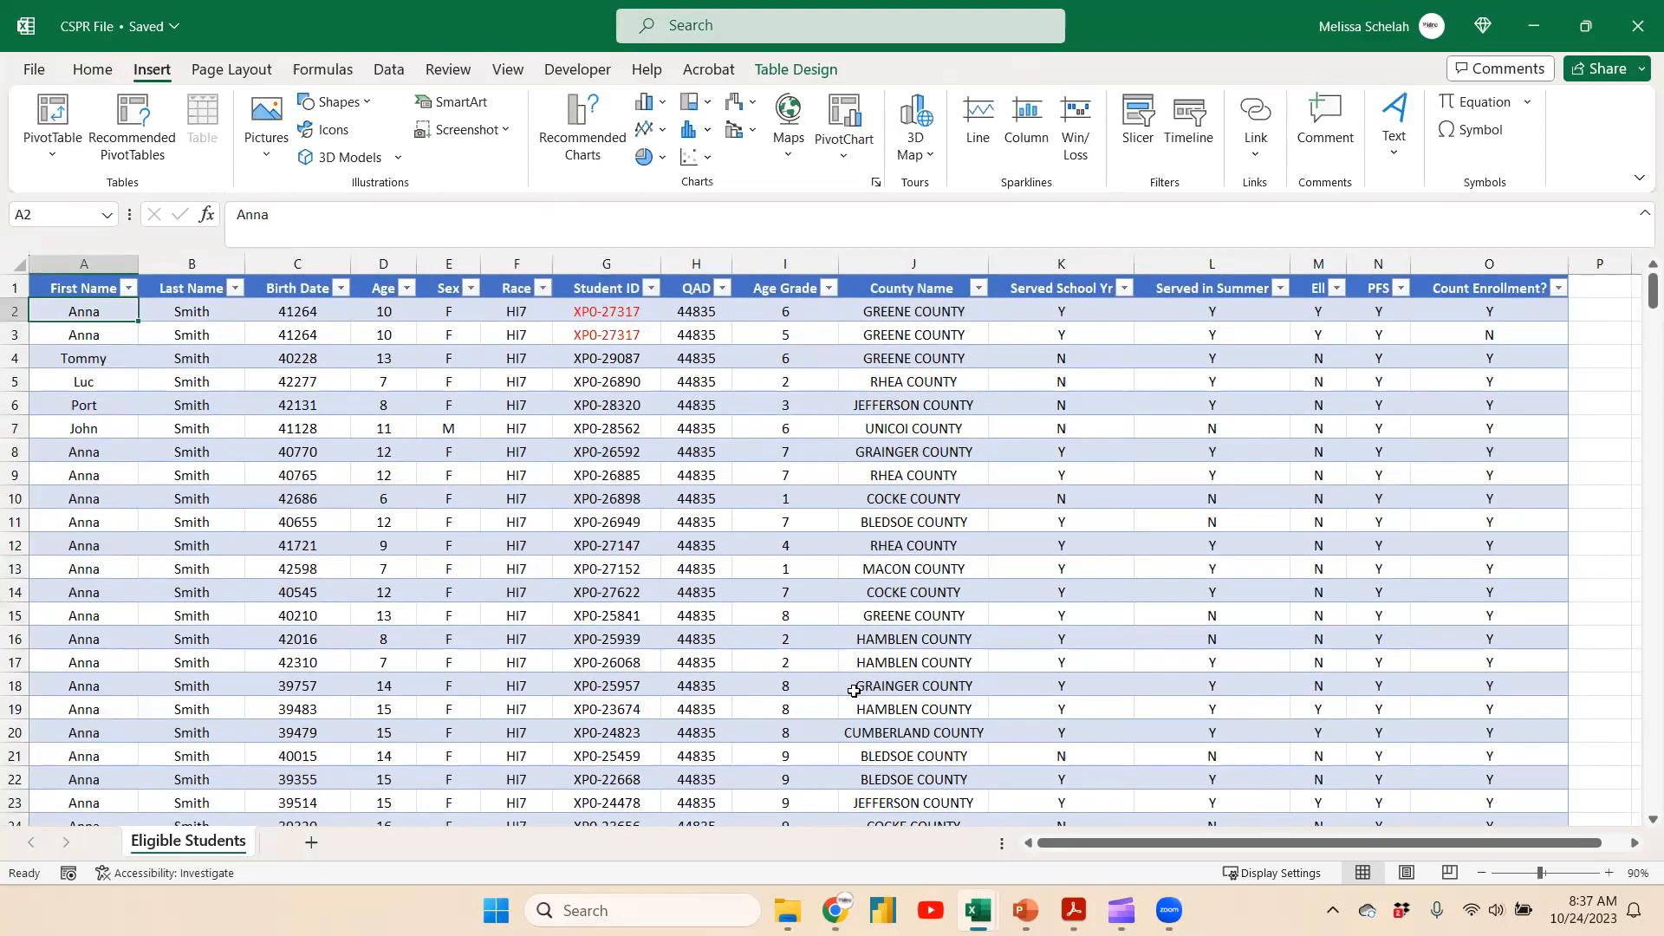
pyautogui.moveTo(86, 290); pyautogui.dragTo(1460, 803)
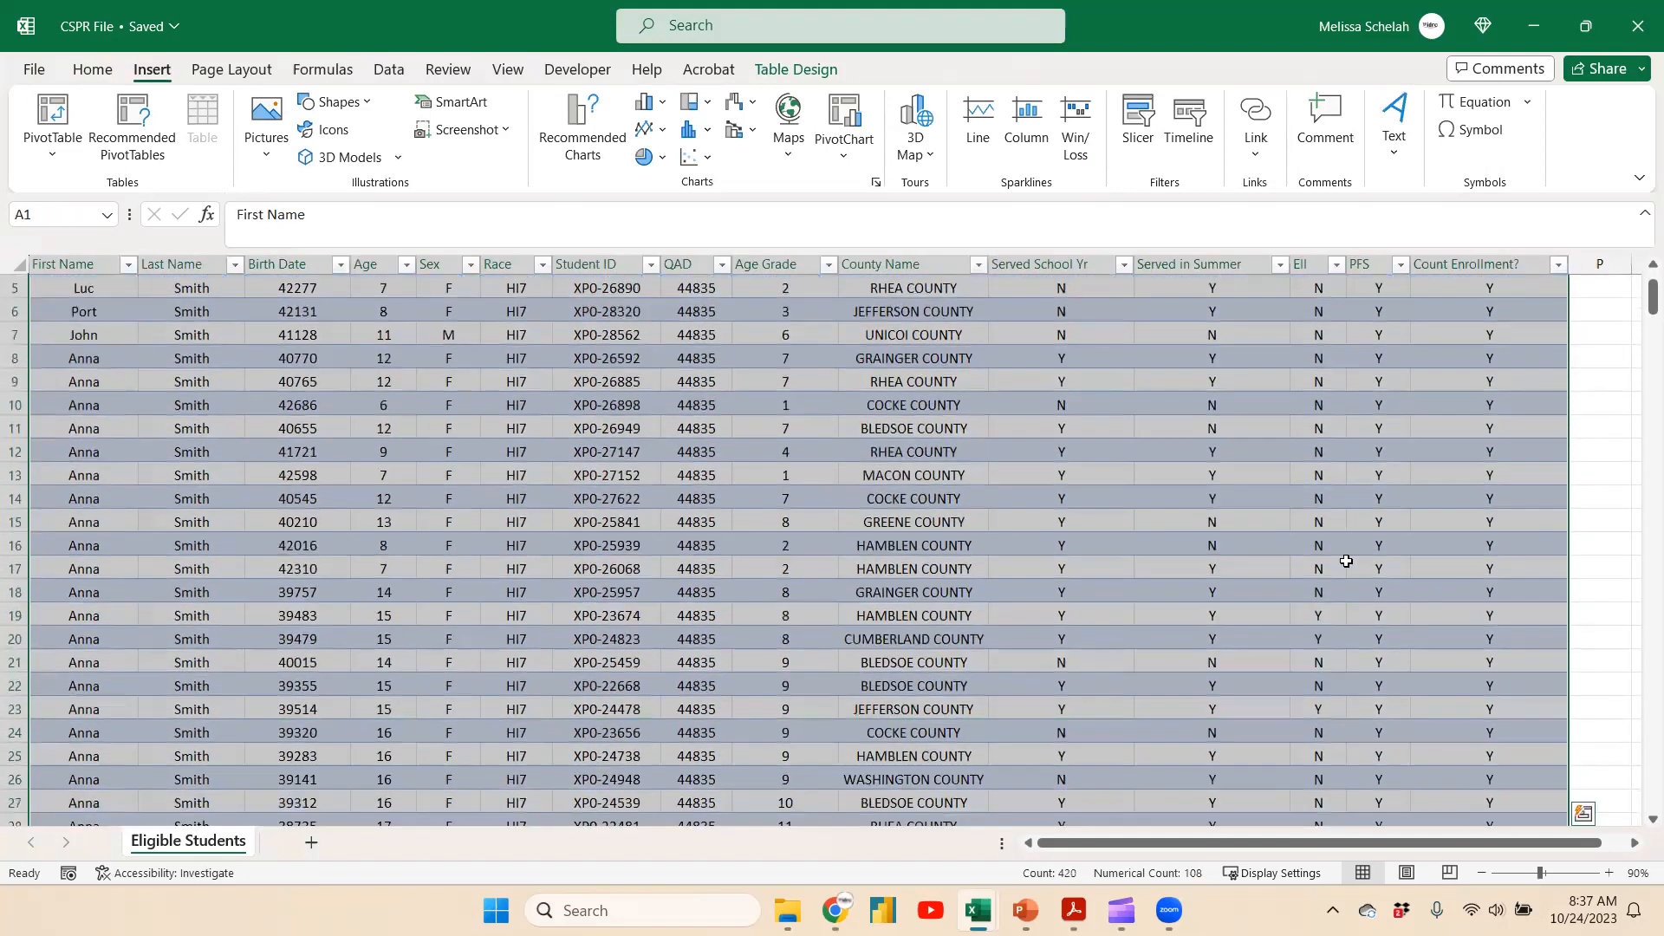
pyautogui.scroll(2, 1155, 663)
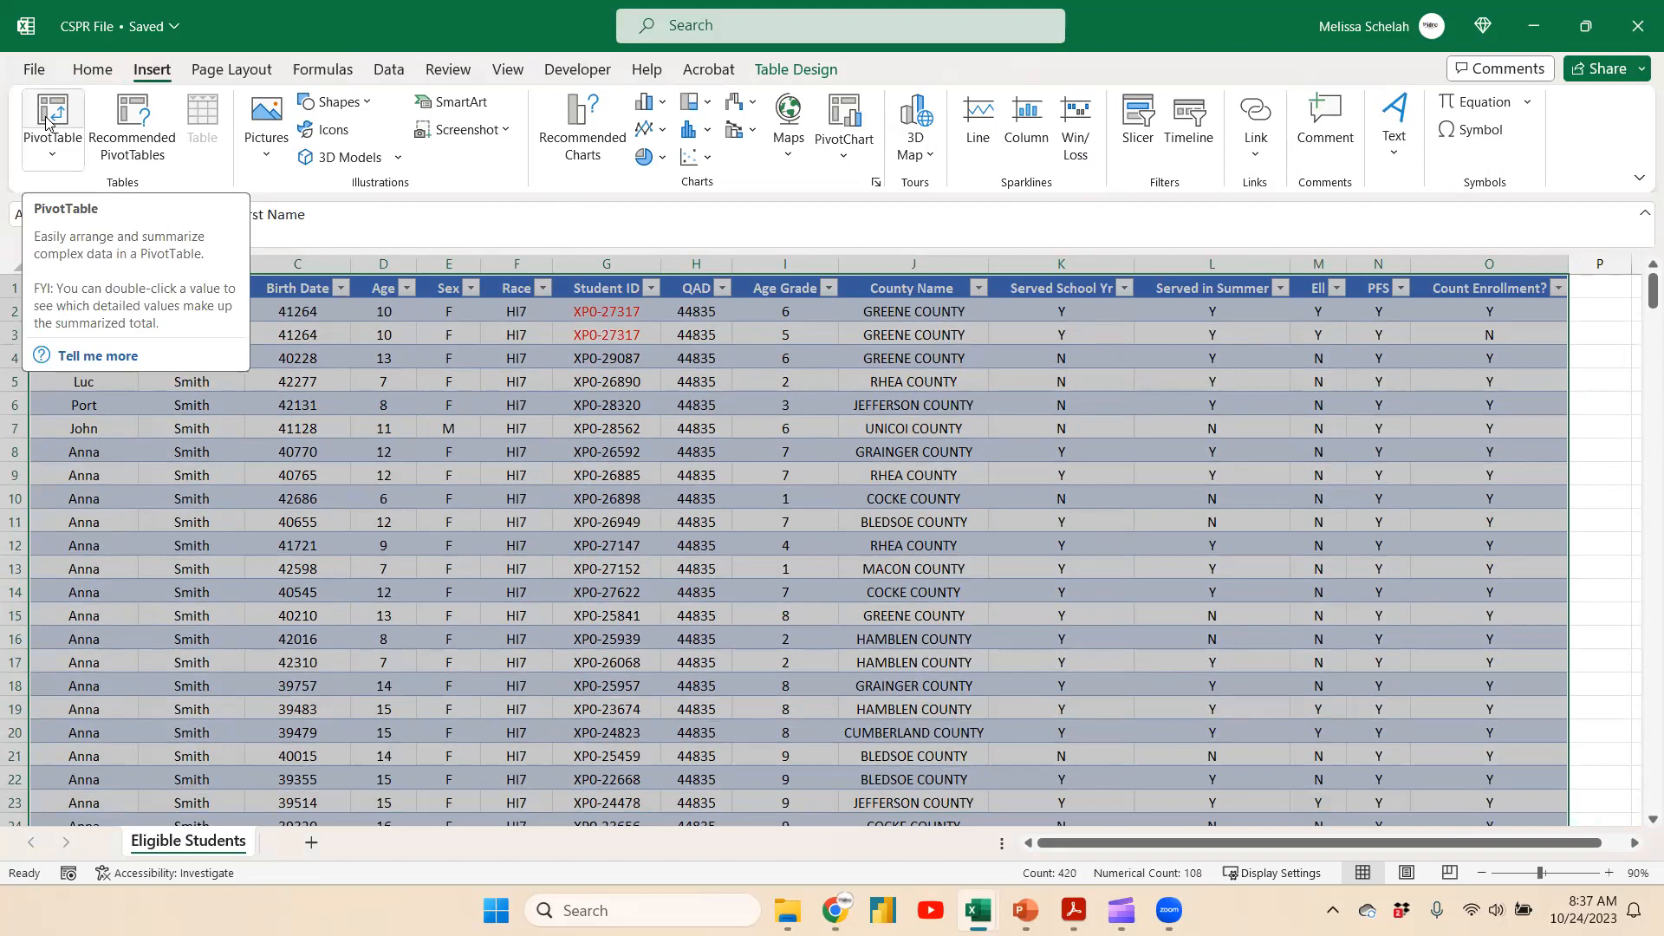
pyautogui.click(704, 380)
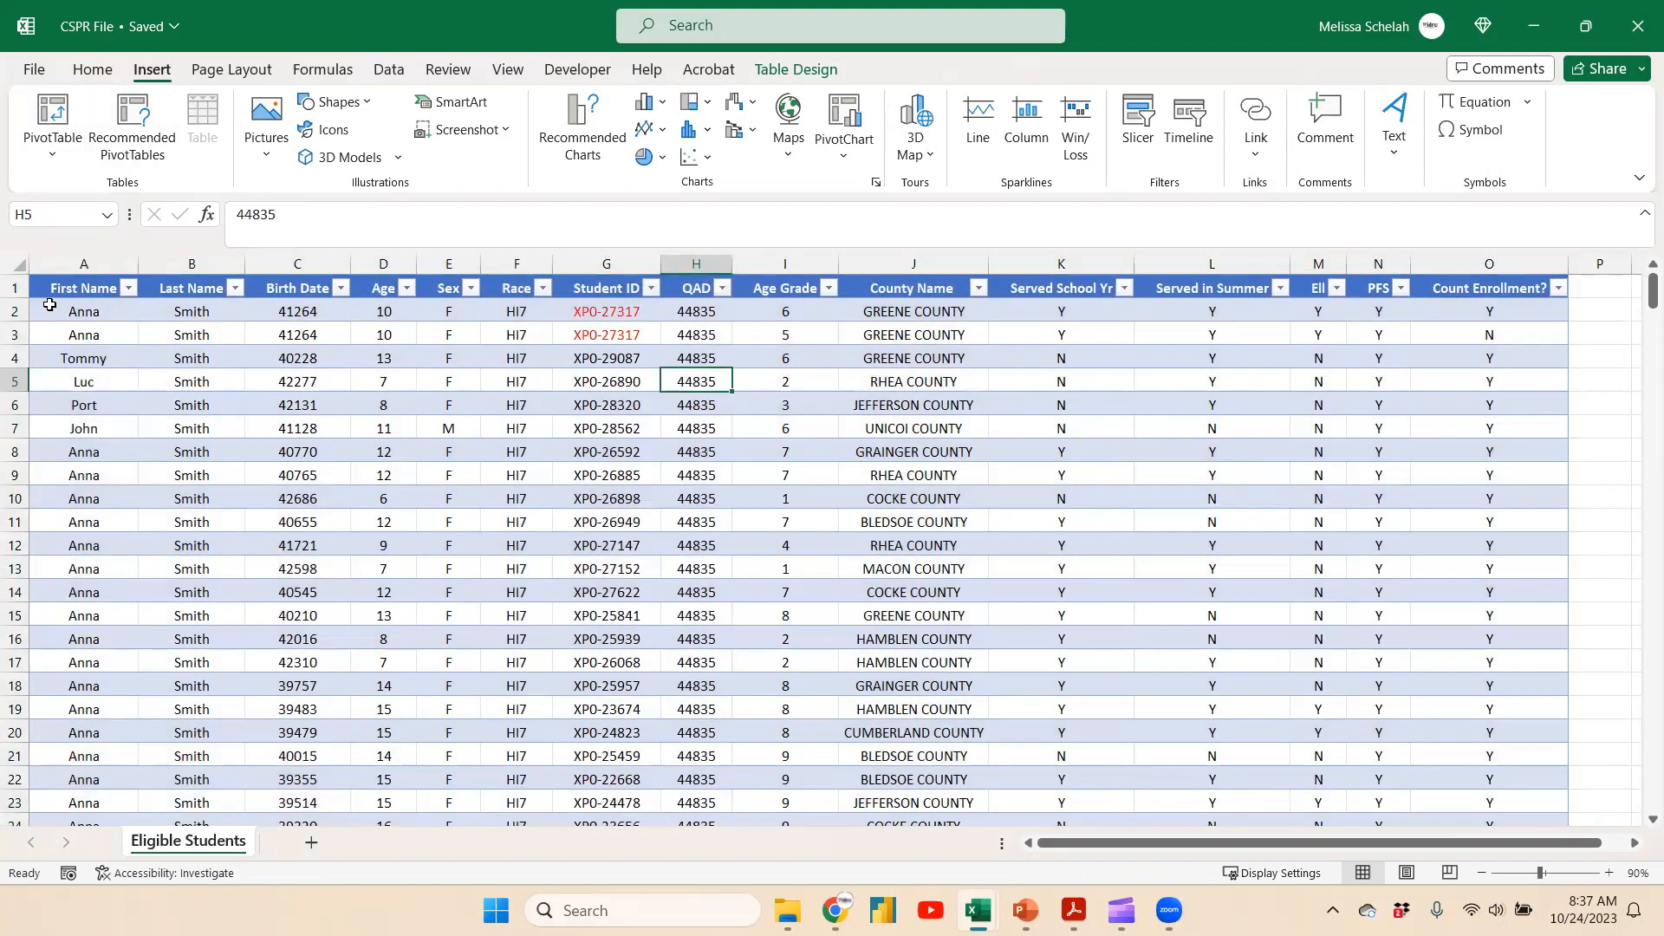
pyautogui.click(73, 312)
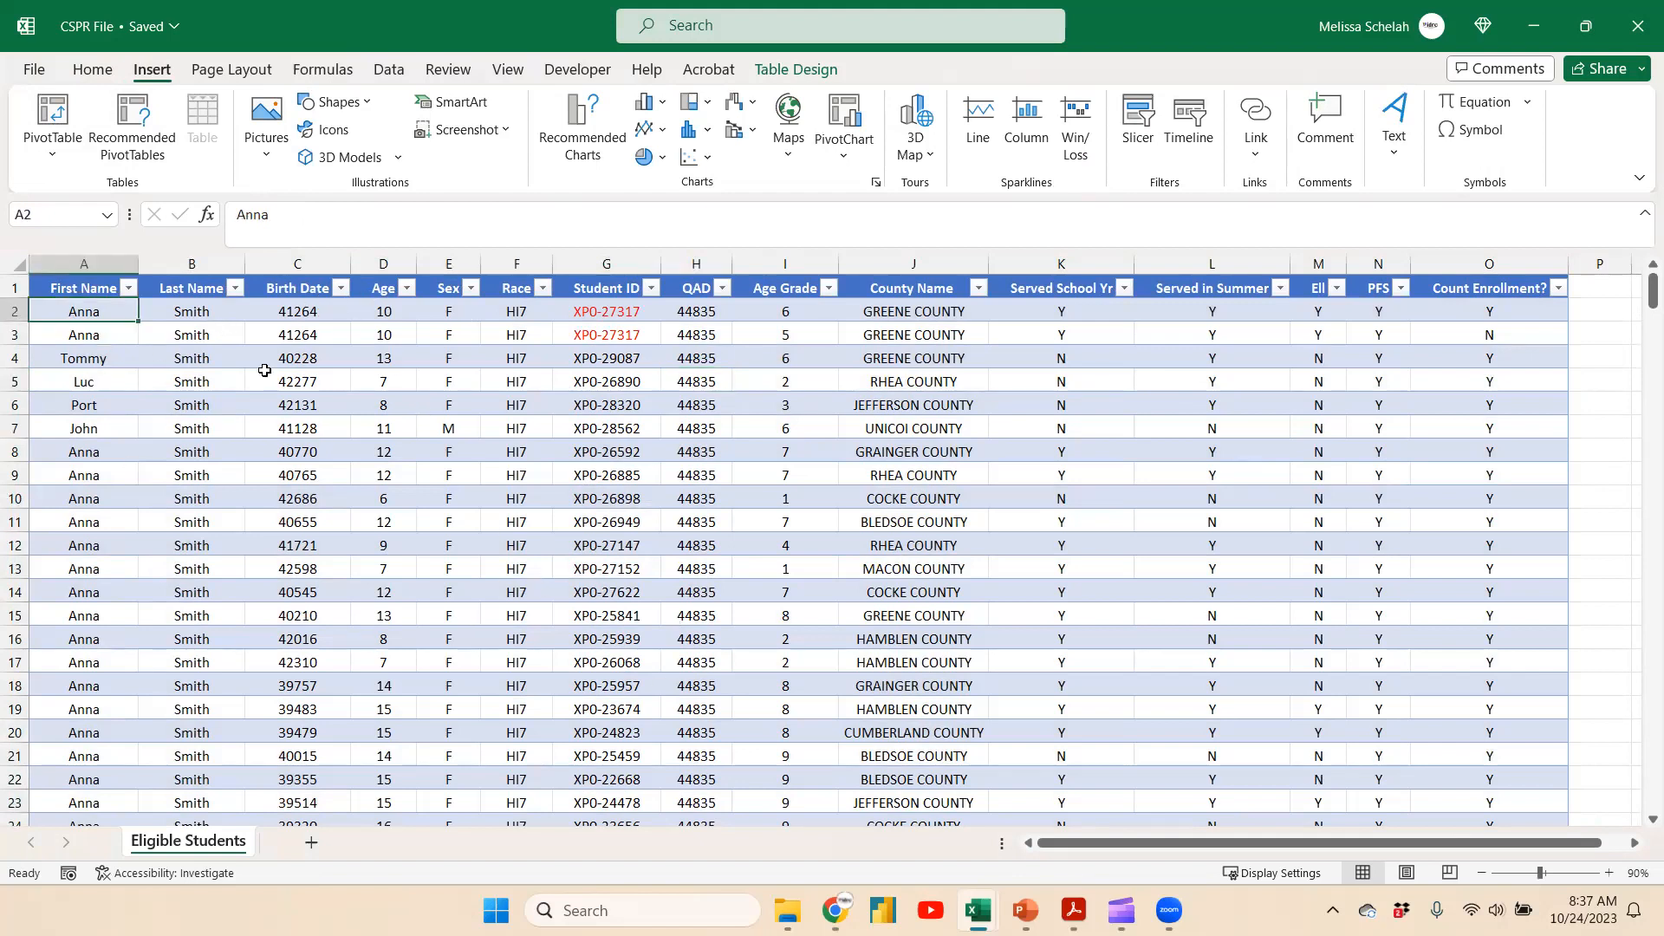
# Insert a PivotTable from the Eligible_Students table on a new worksheet
pyautogui.click(60, 119)
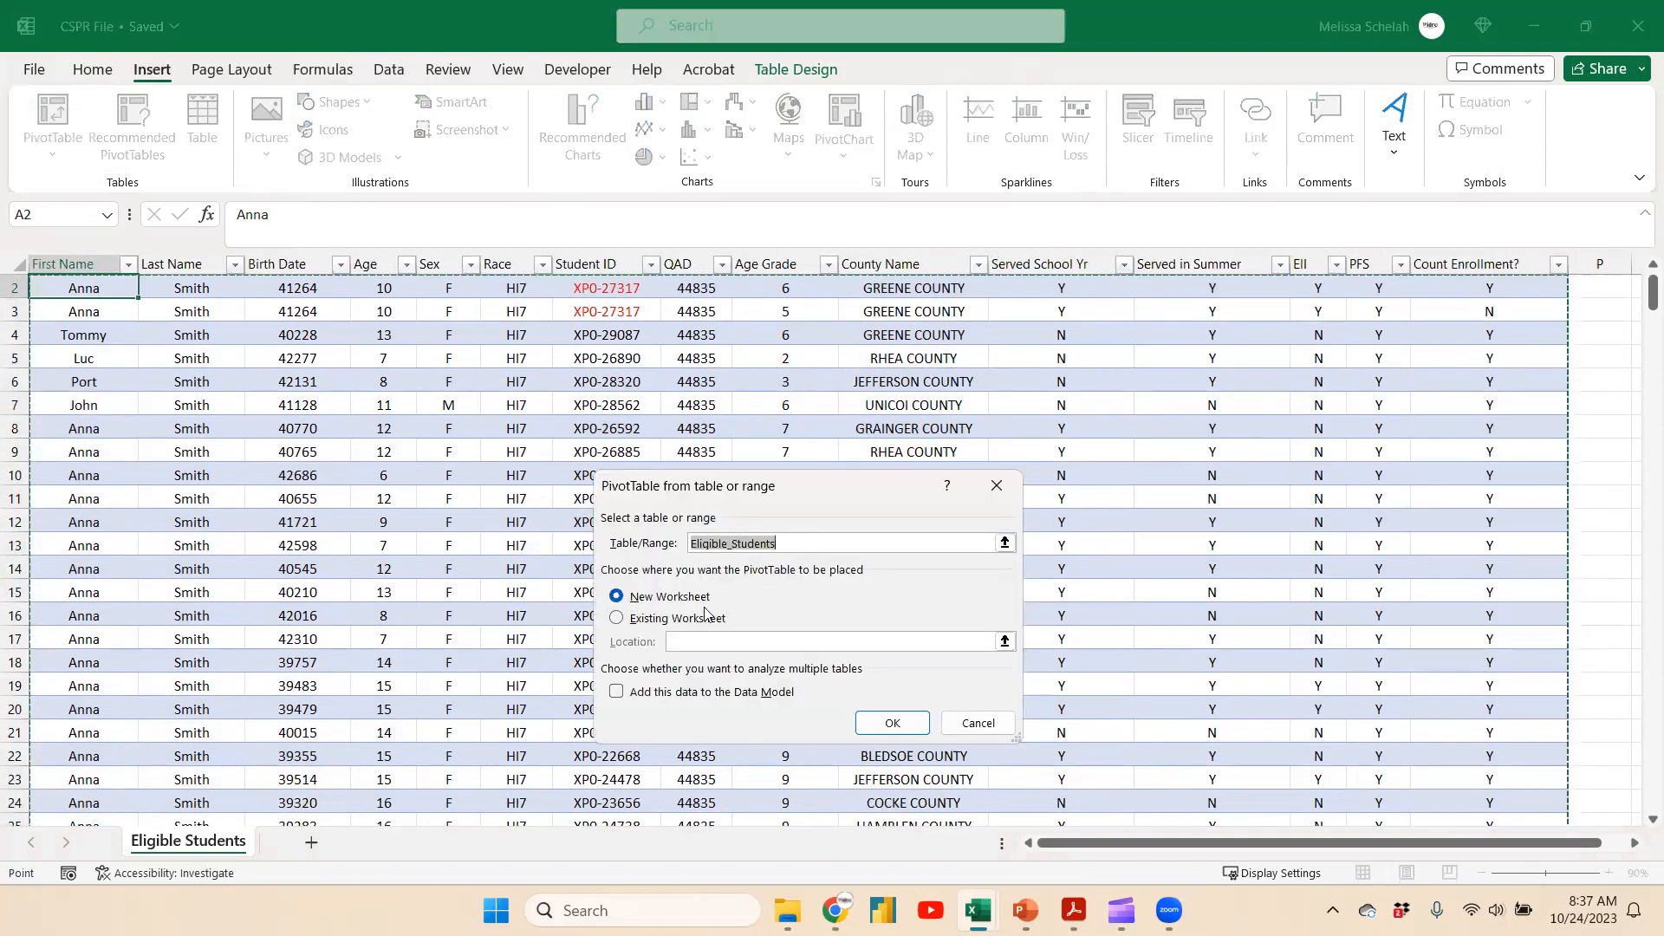
pyautogui.click(893, 723)
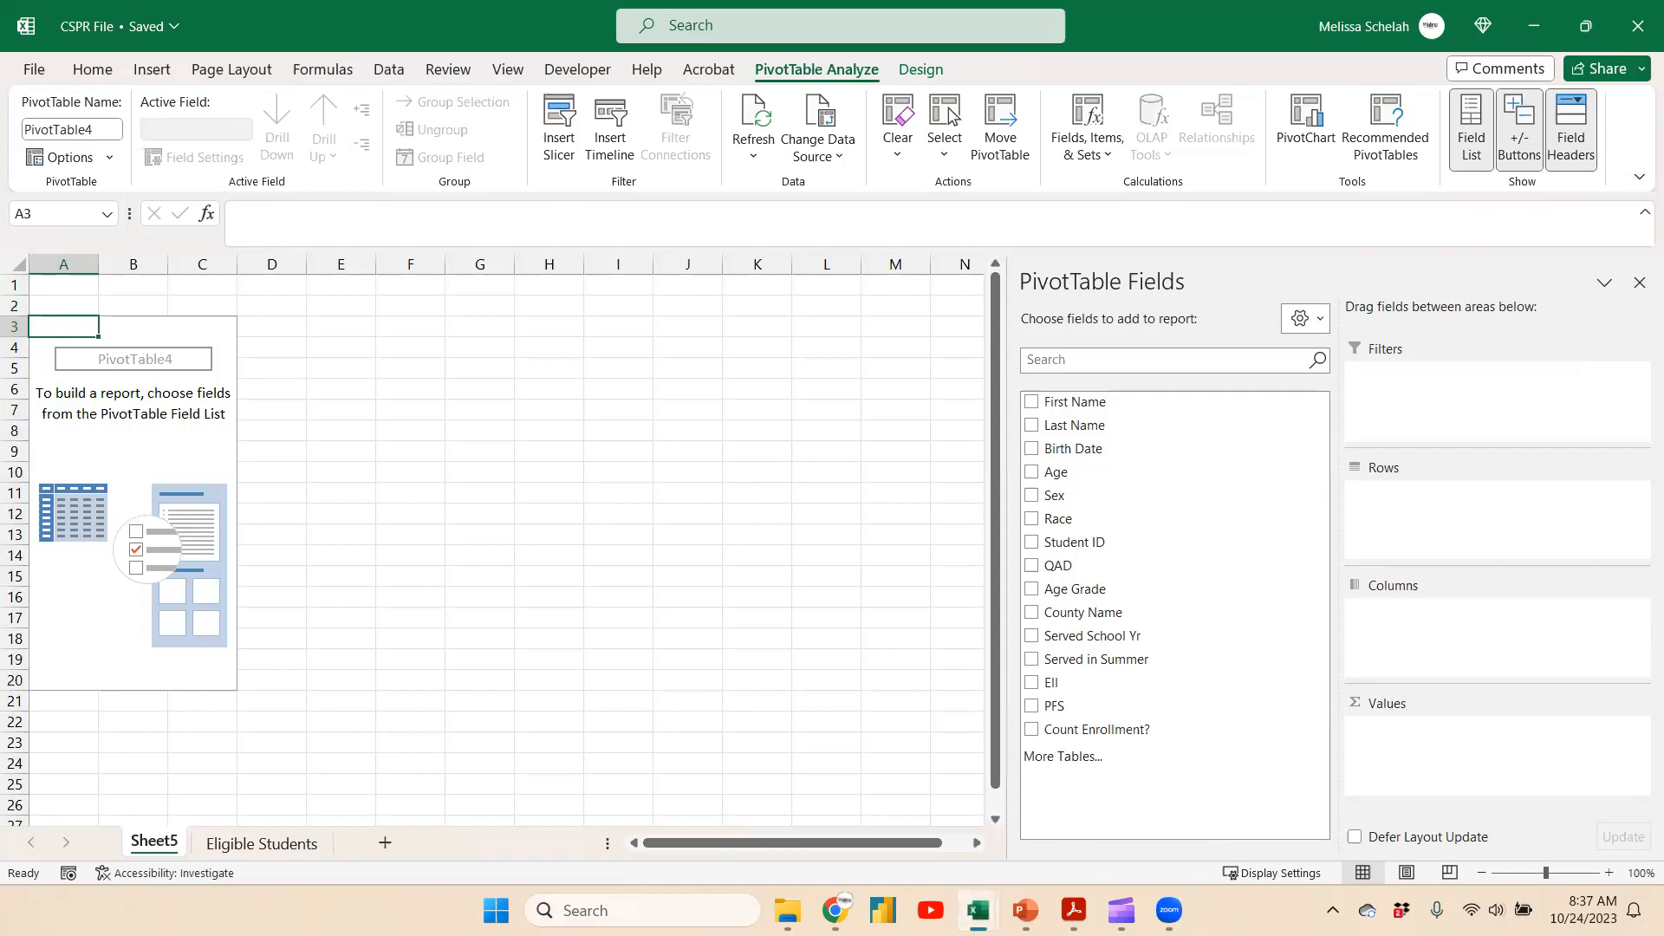
# Look over the numeric response rows of the CSPR data check sheet template
pyautogui.click(1054, 846)
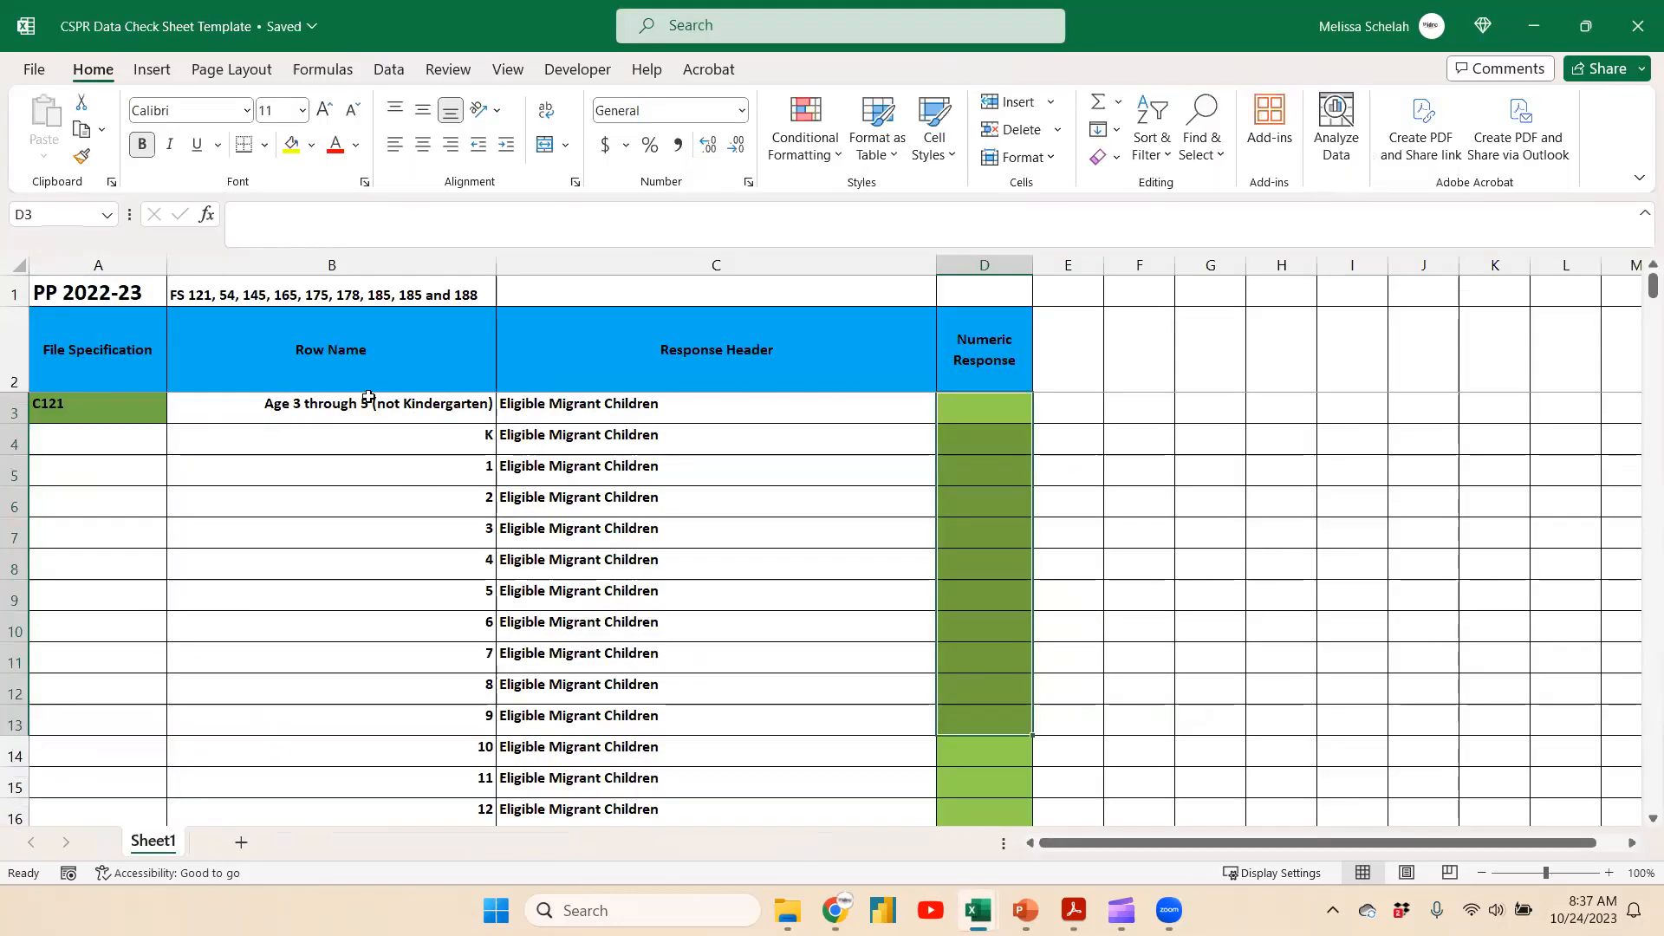
pyautogui.scroll(-2, 672, 577)
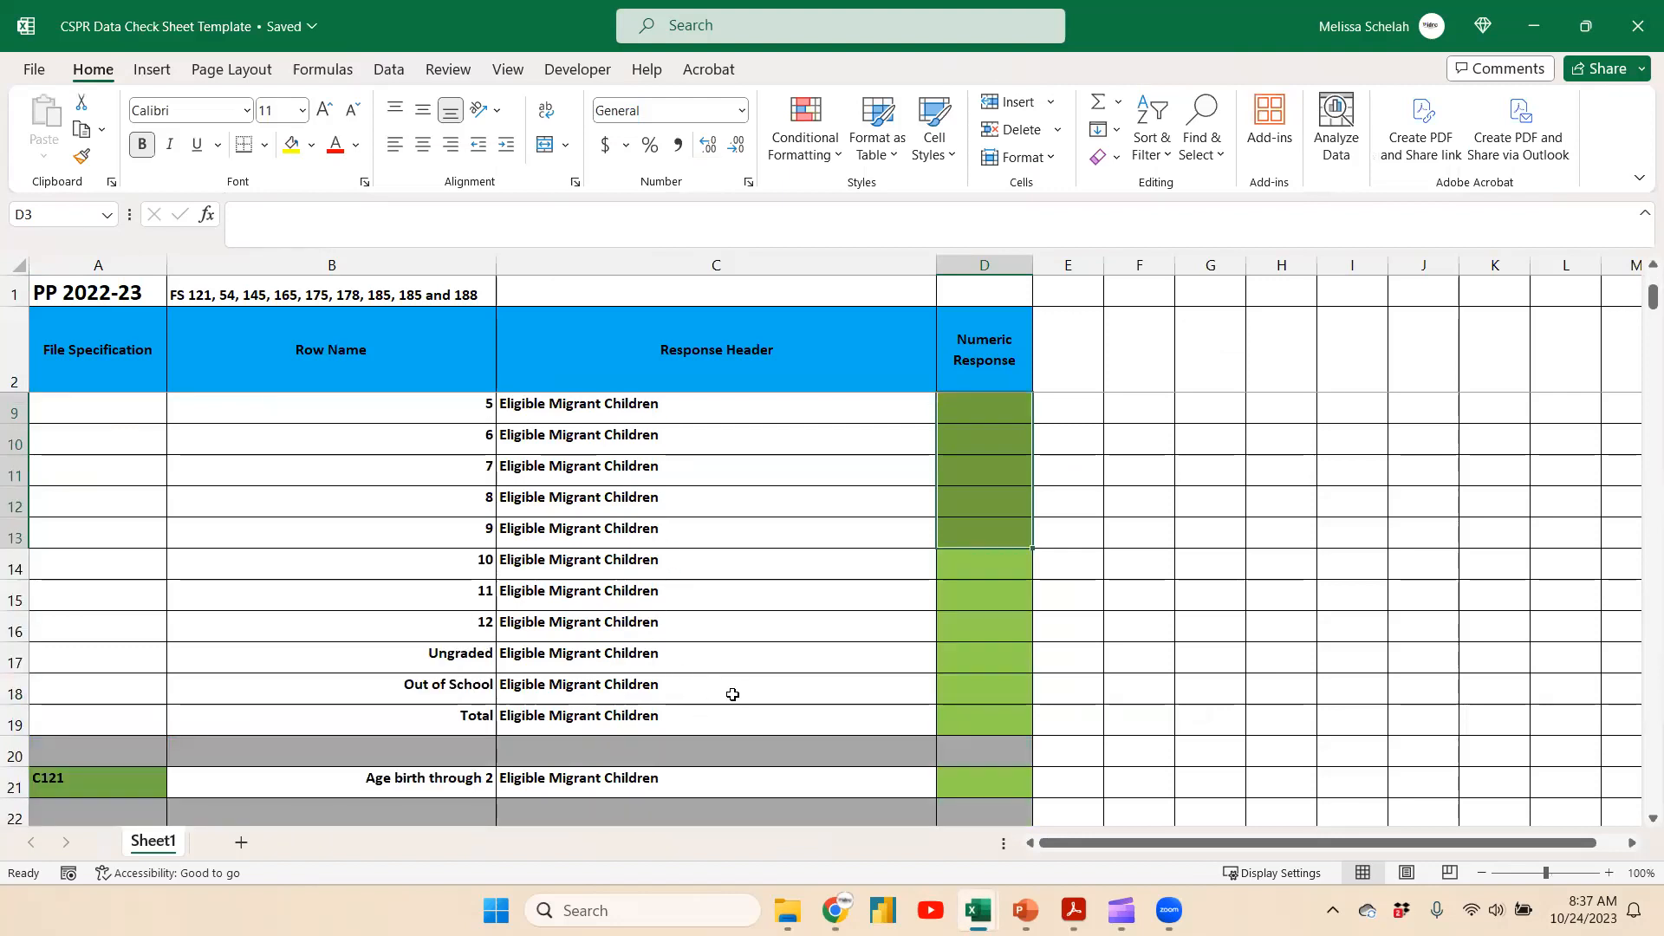
pyautogui.scroll(2, 733, 694)
pyautogui.click(1536, 12)
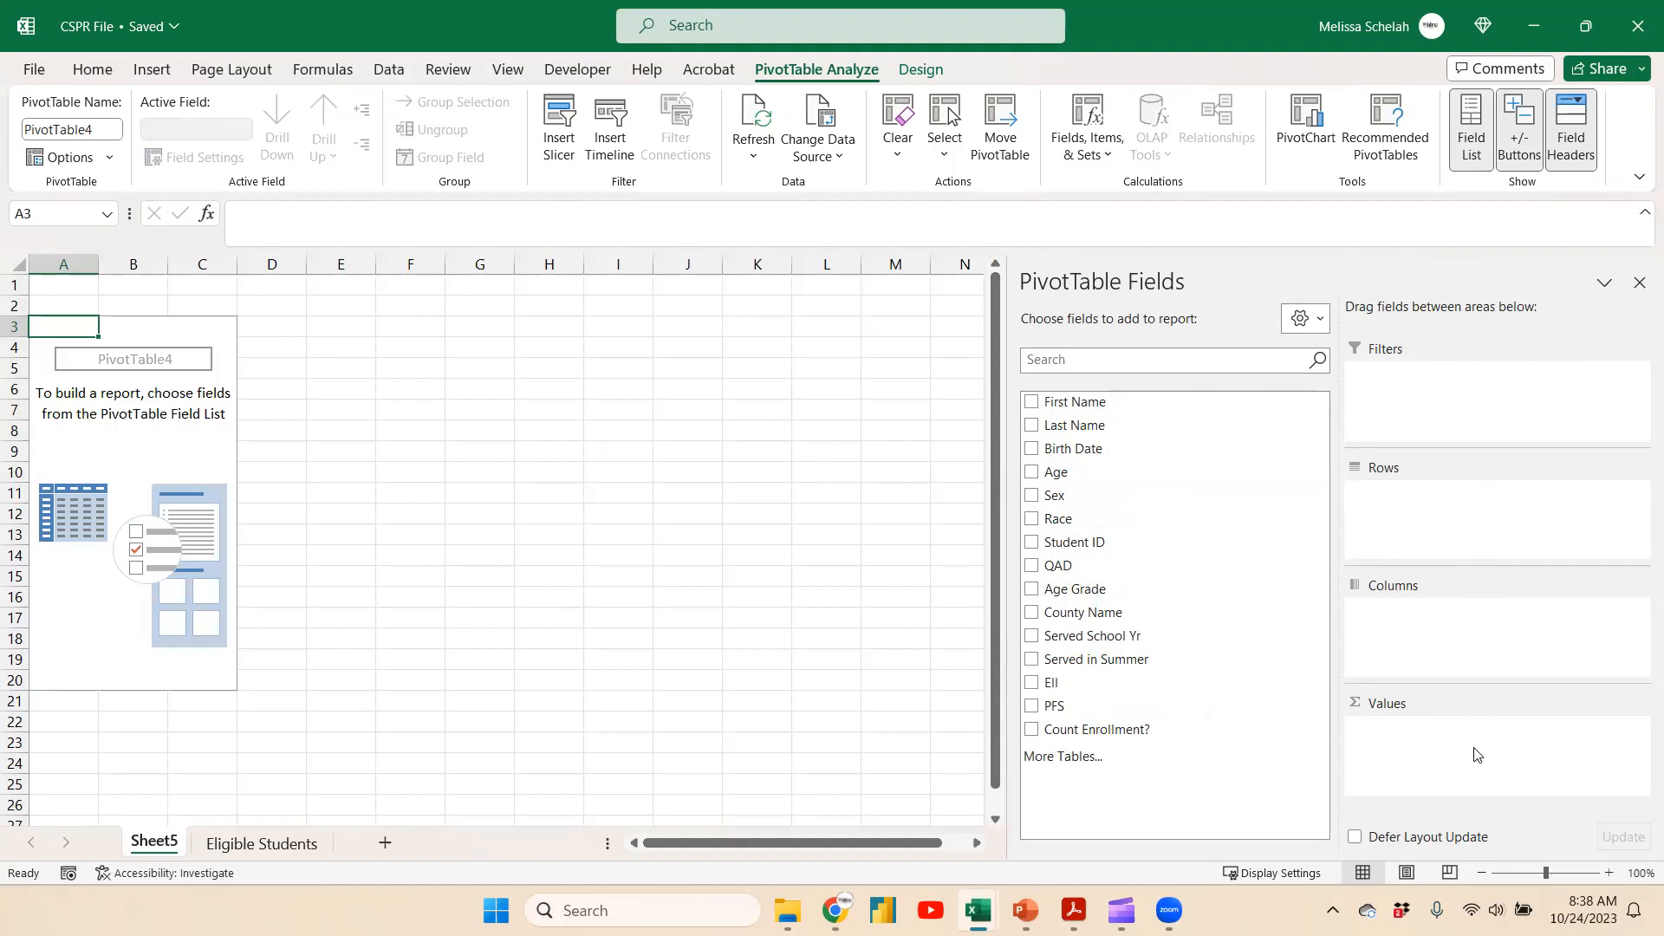
# Review the Age Grade filter values and the Student ID, Age Grade, County Name and Count Enrollment? columns
pyautogui.click(236, 844)
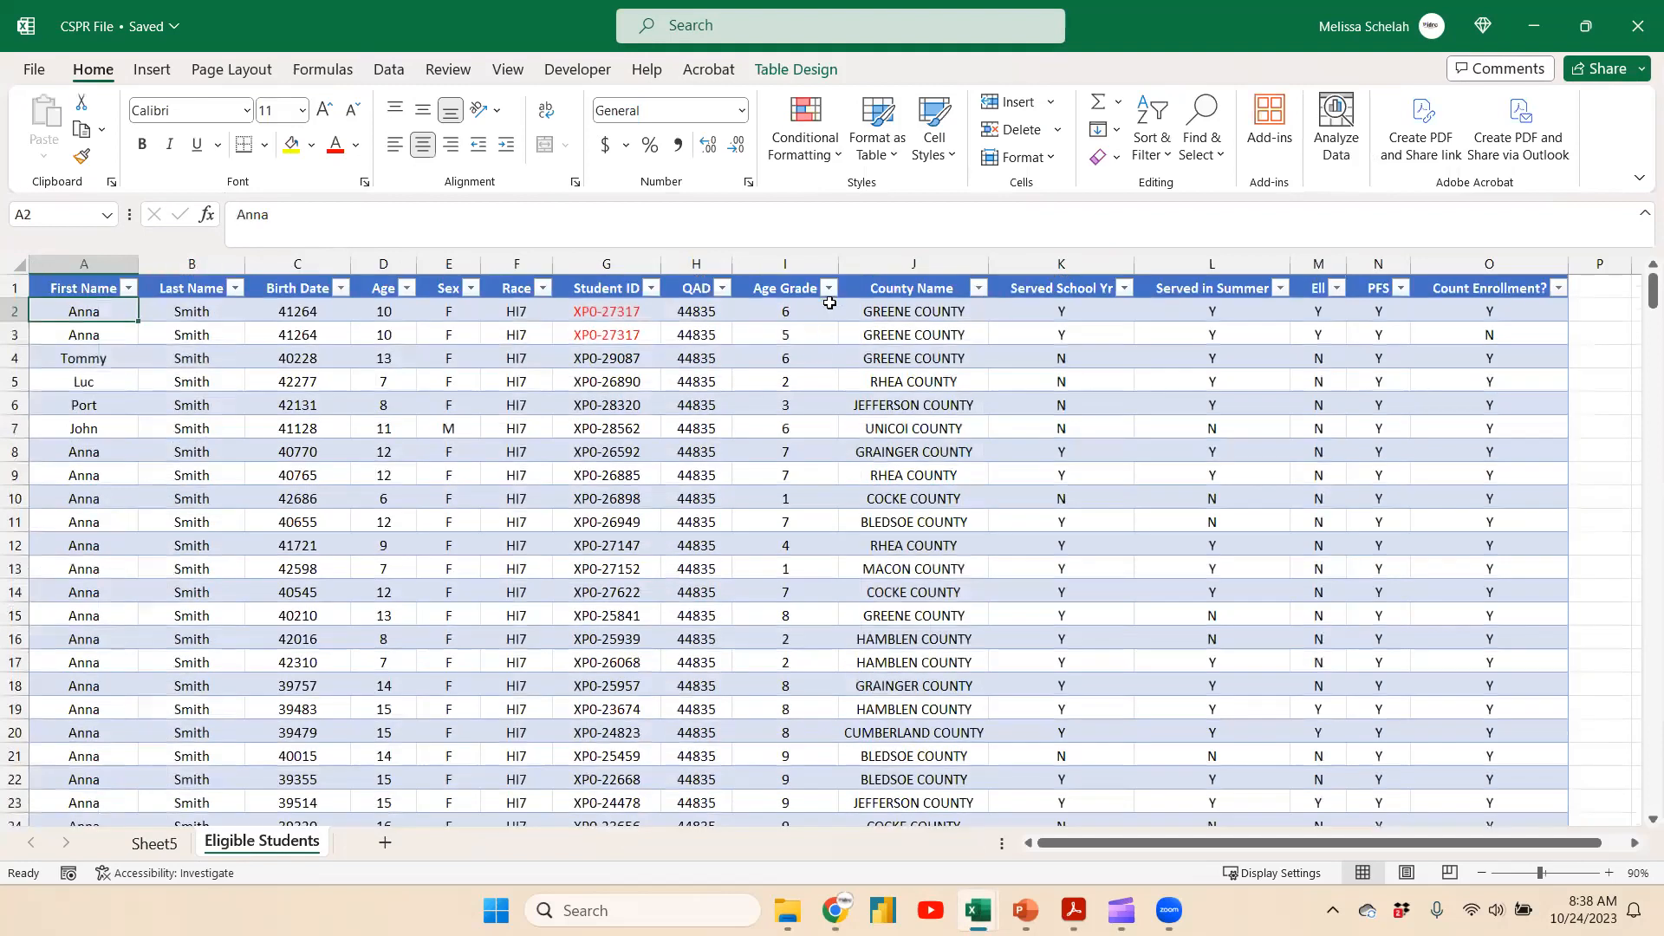
pyautogui.click(829, 287)
pyautogui.moveTo(820, 577); pyautogui.dragTo(811, 673)
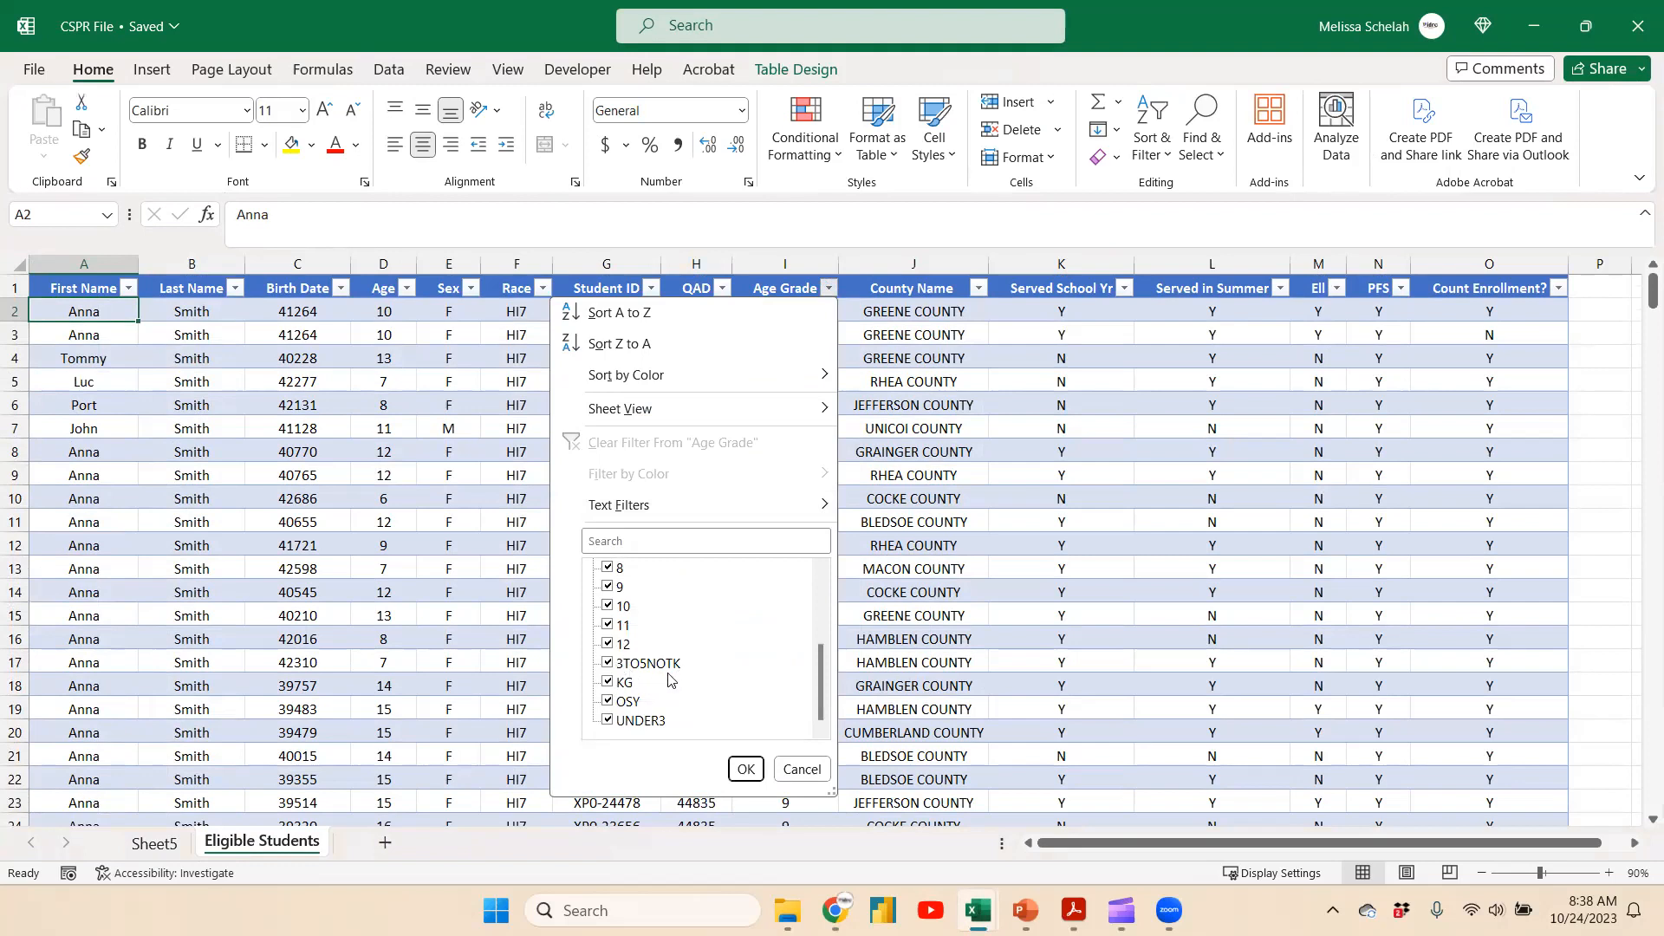
pyautogui.click(746, 769)
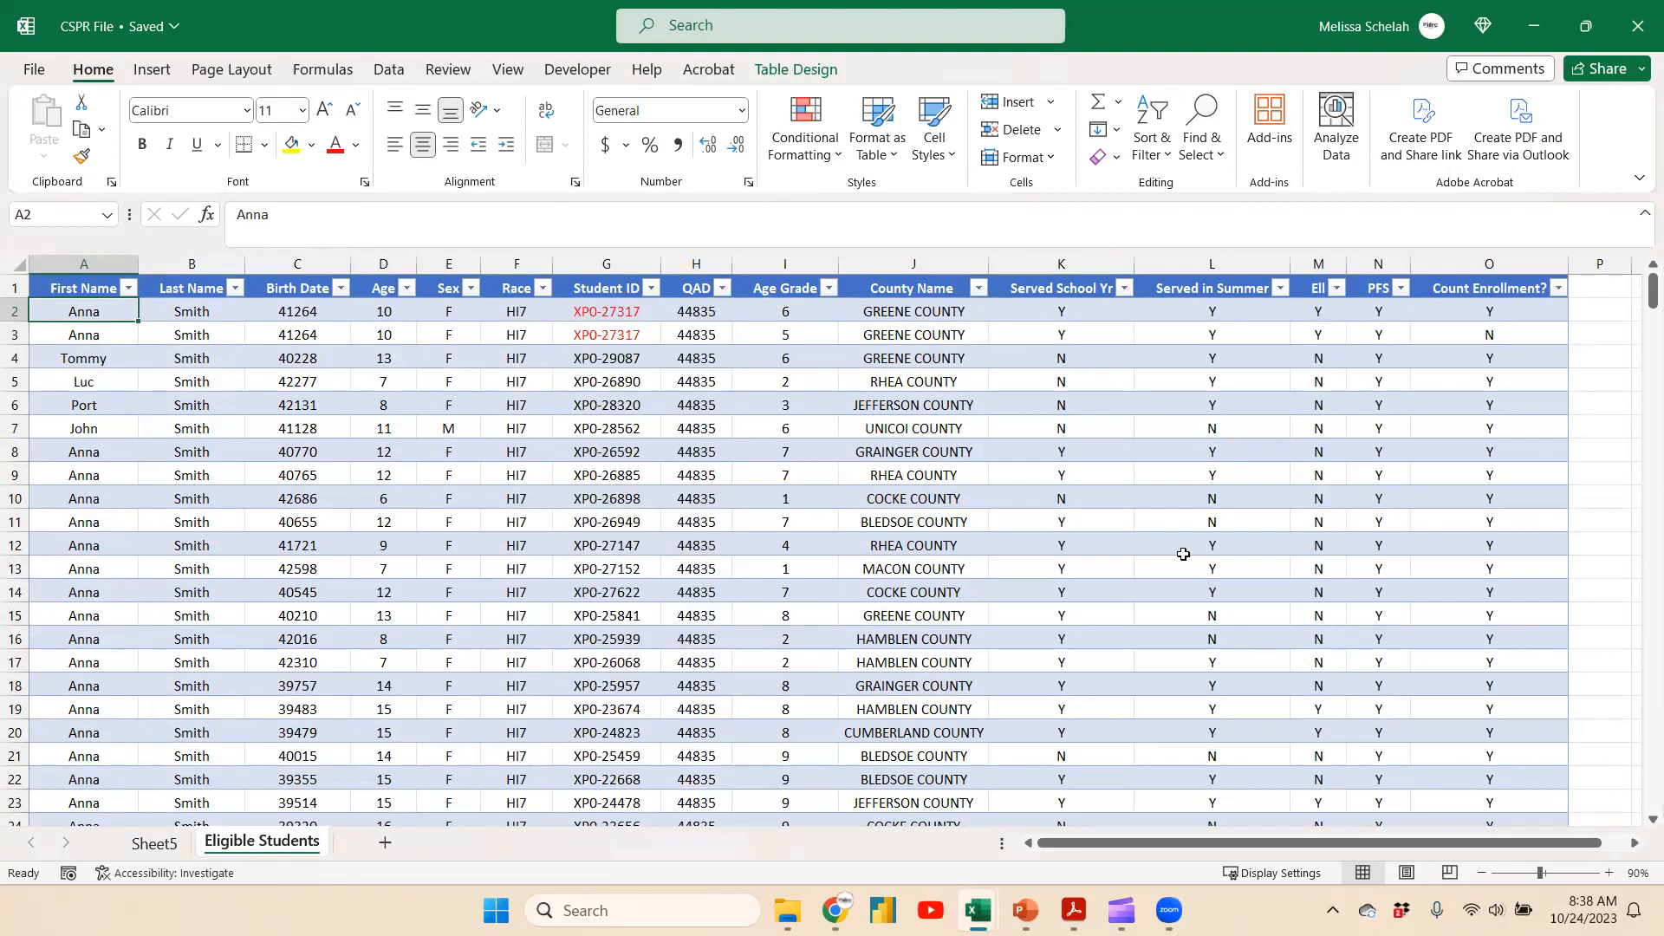
pyautogui.click(771, 255)
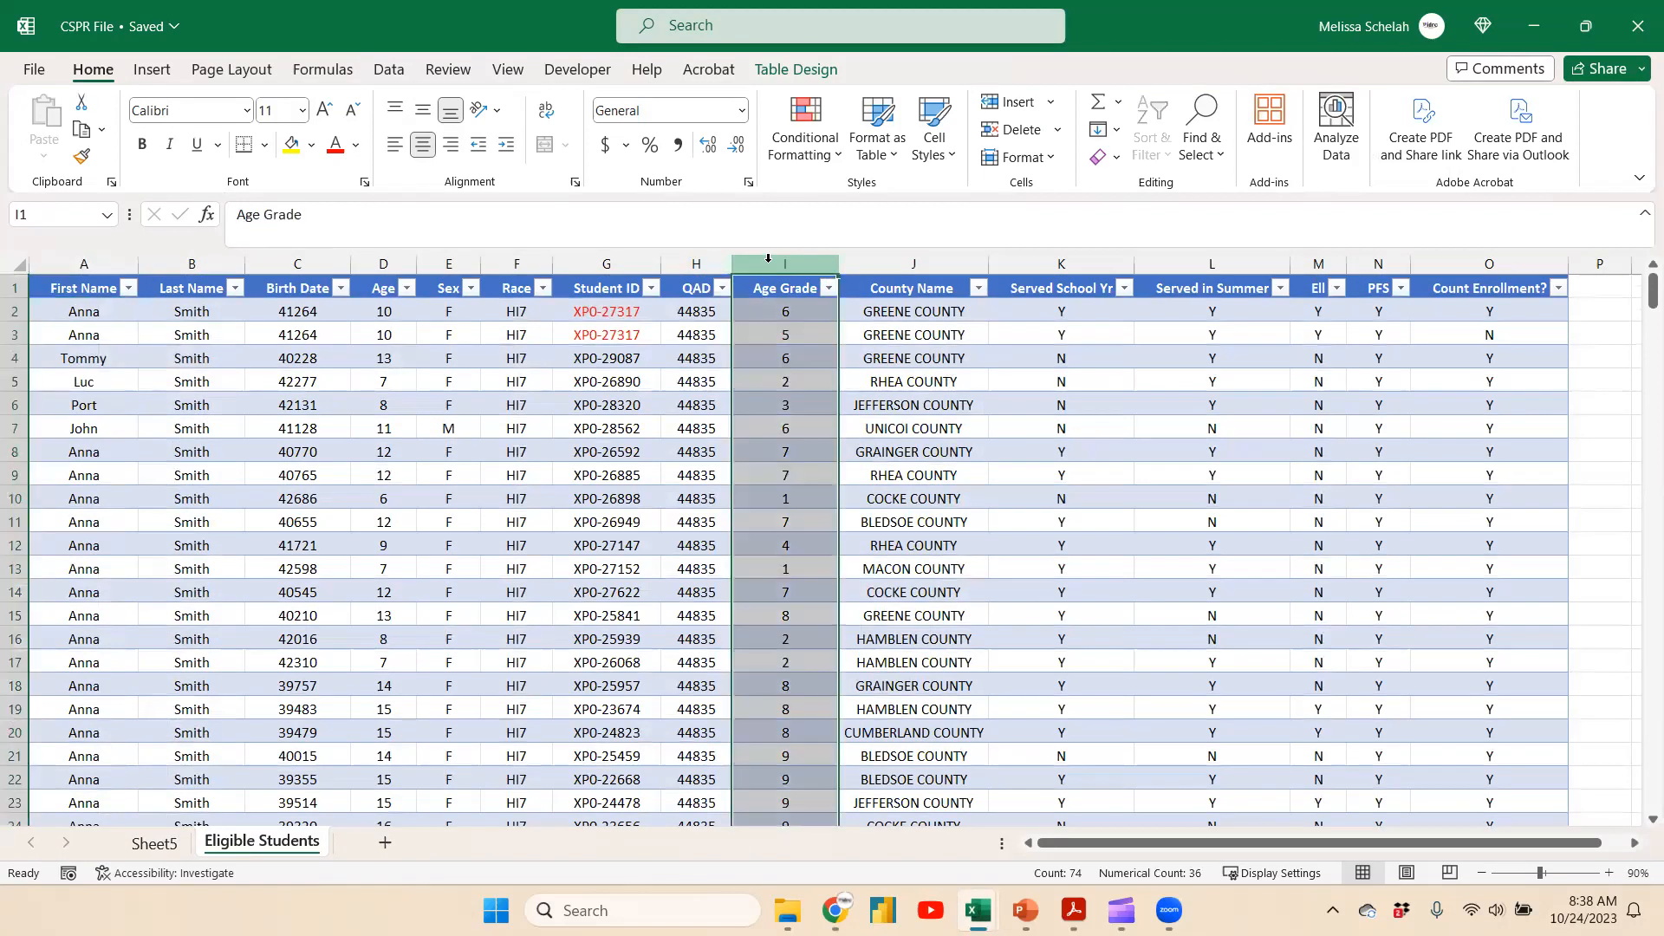
pyautogui.click(608, 260)
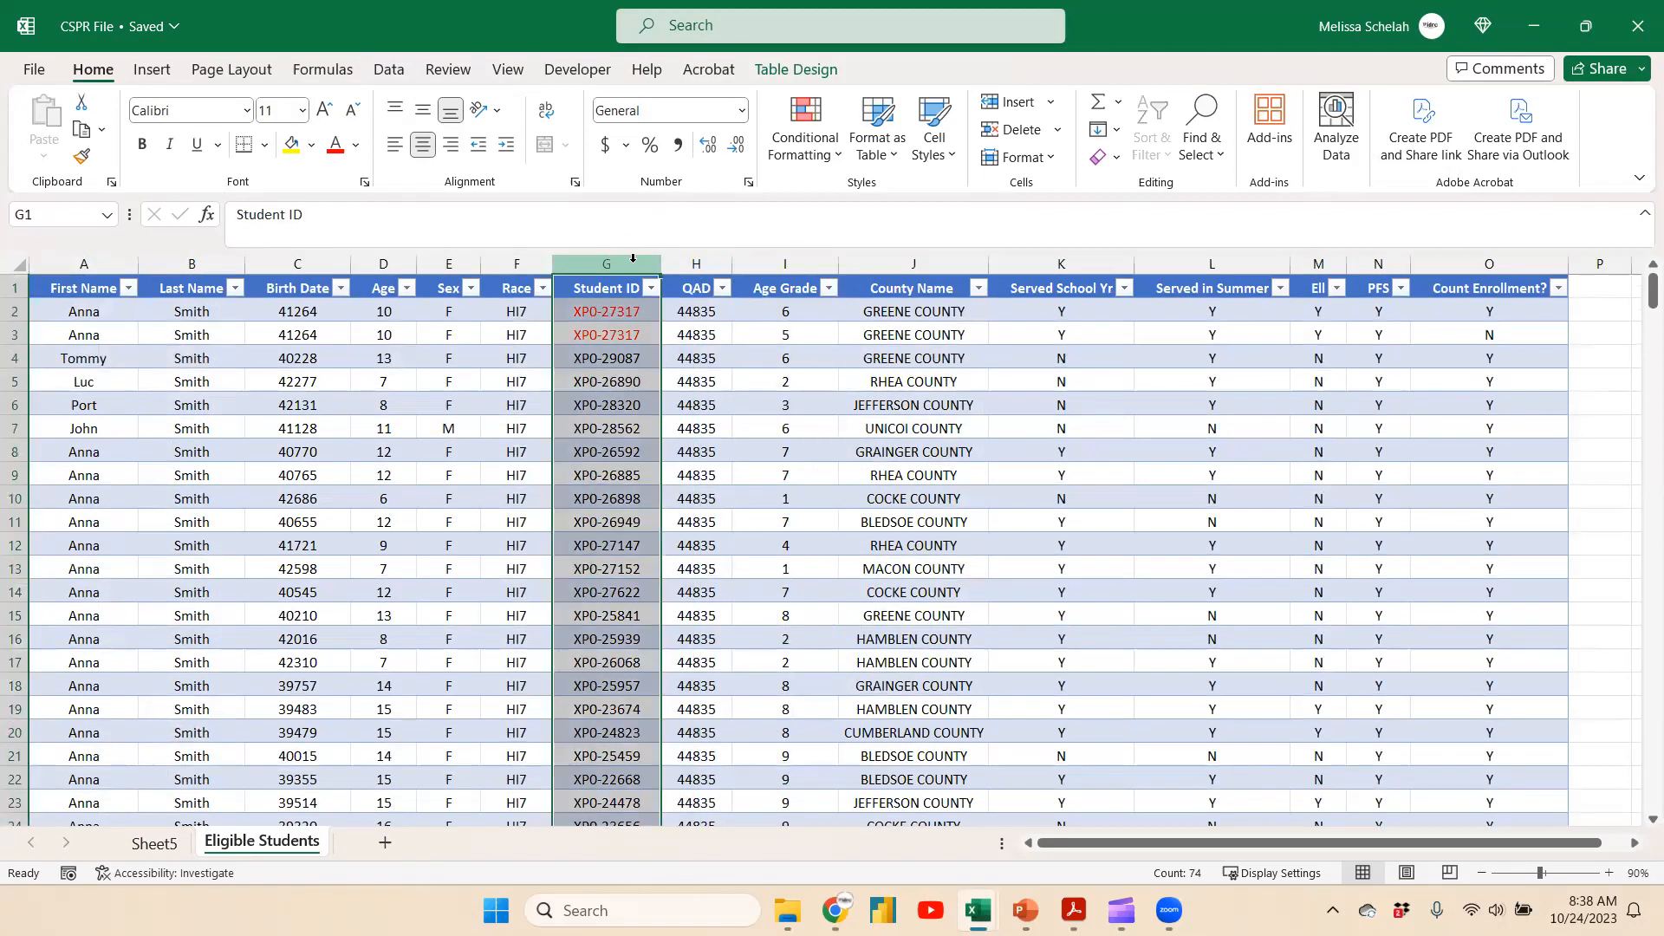
pyautogui.click(918, 261)
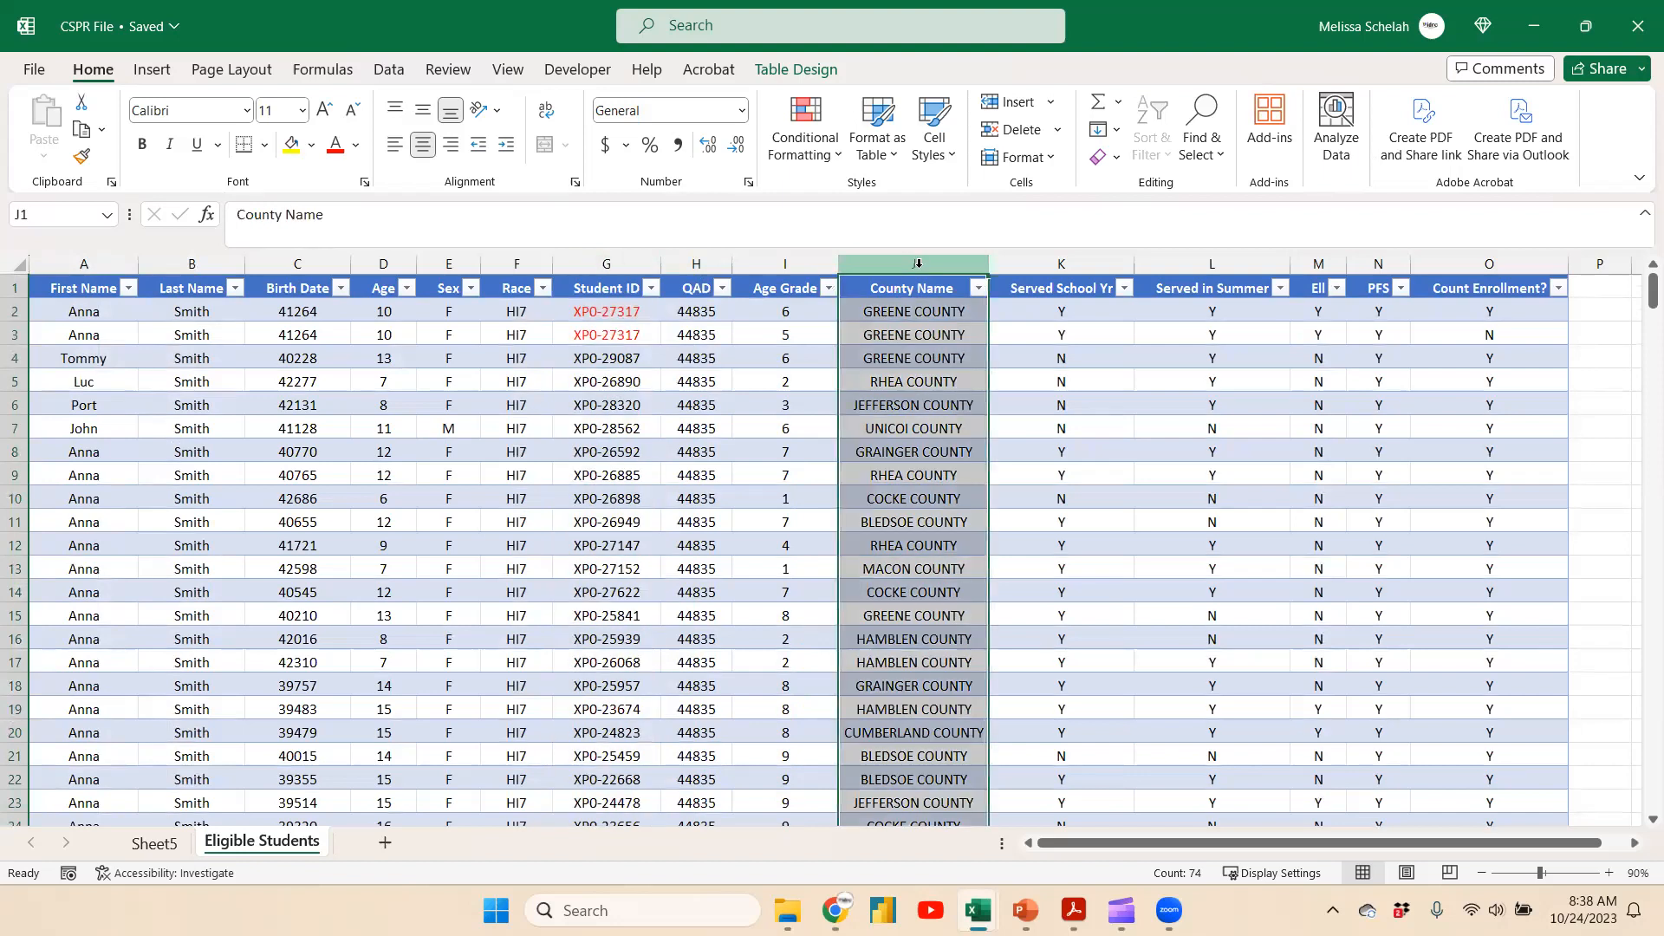
pyautogui.click(1463, 262)
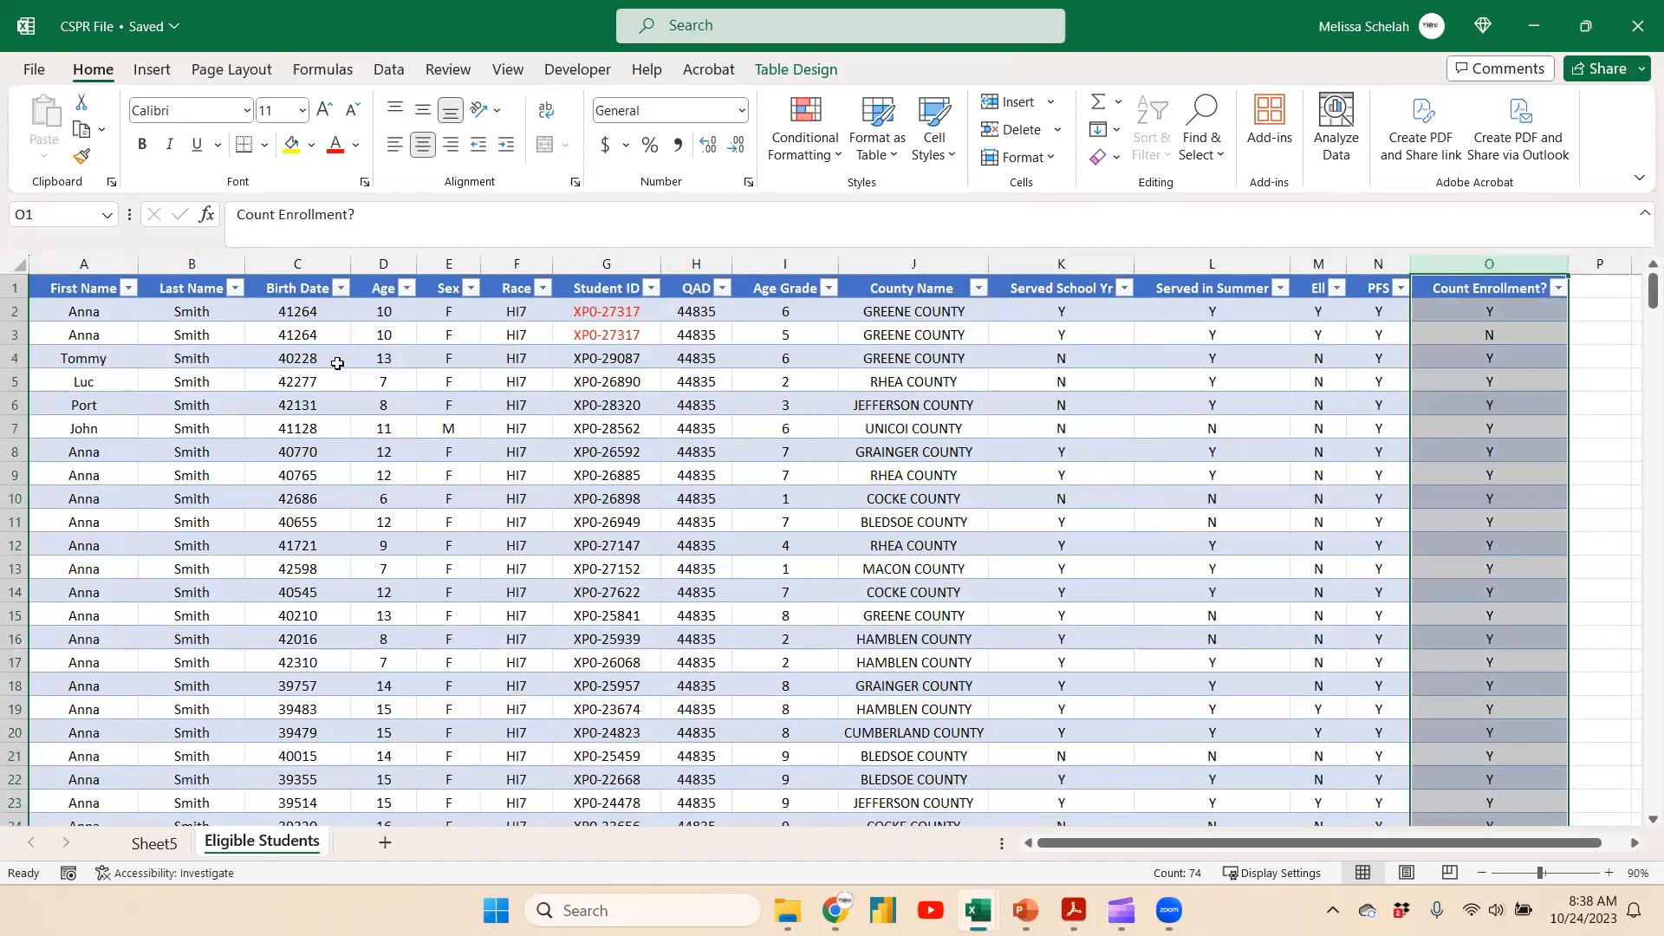
# Rename the new PivotTable sheet as Pivot Table
pyautogui.click(153, 845)
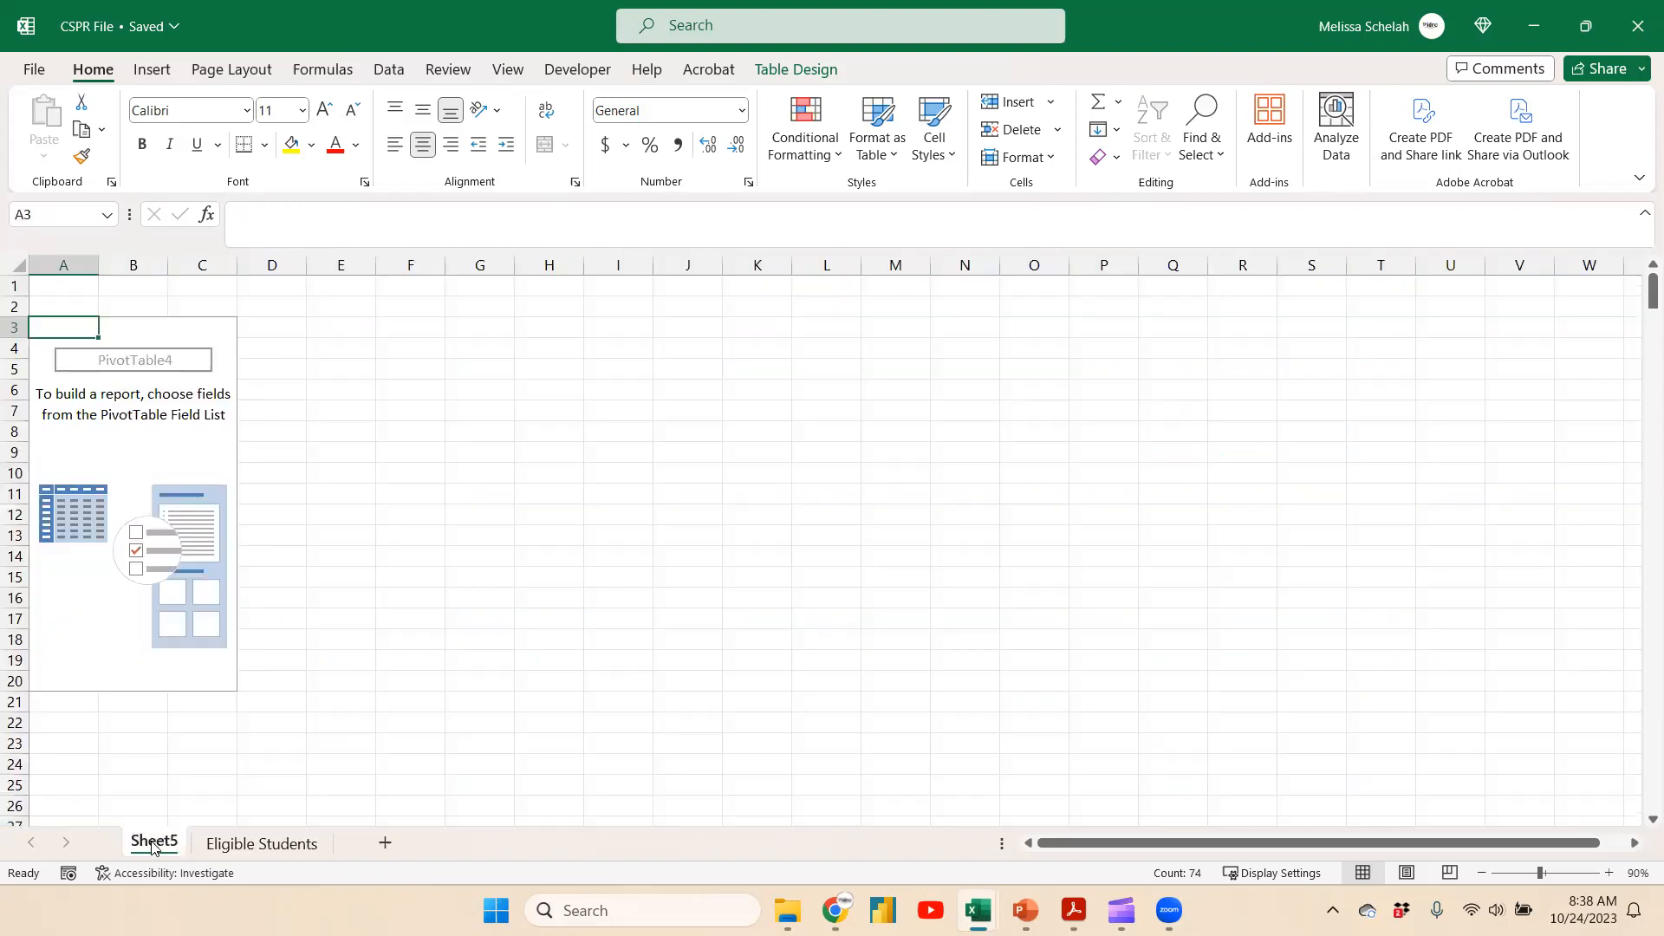
pyautogui.write('P')
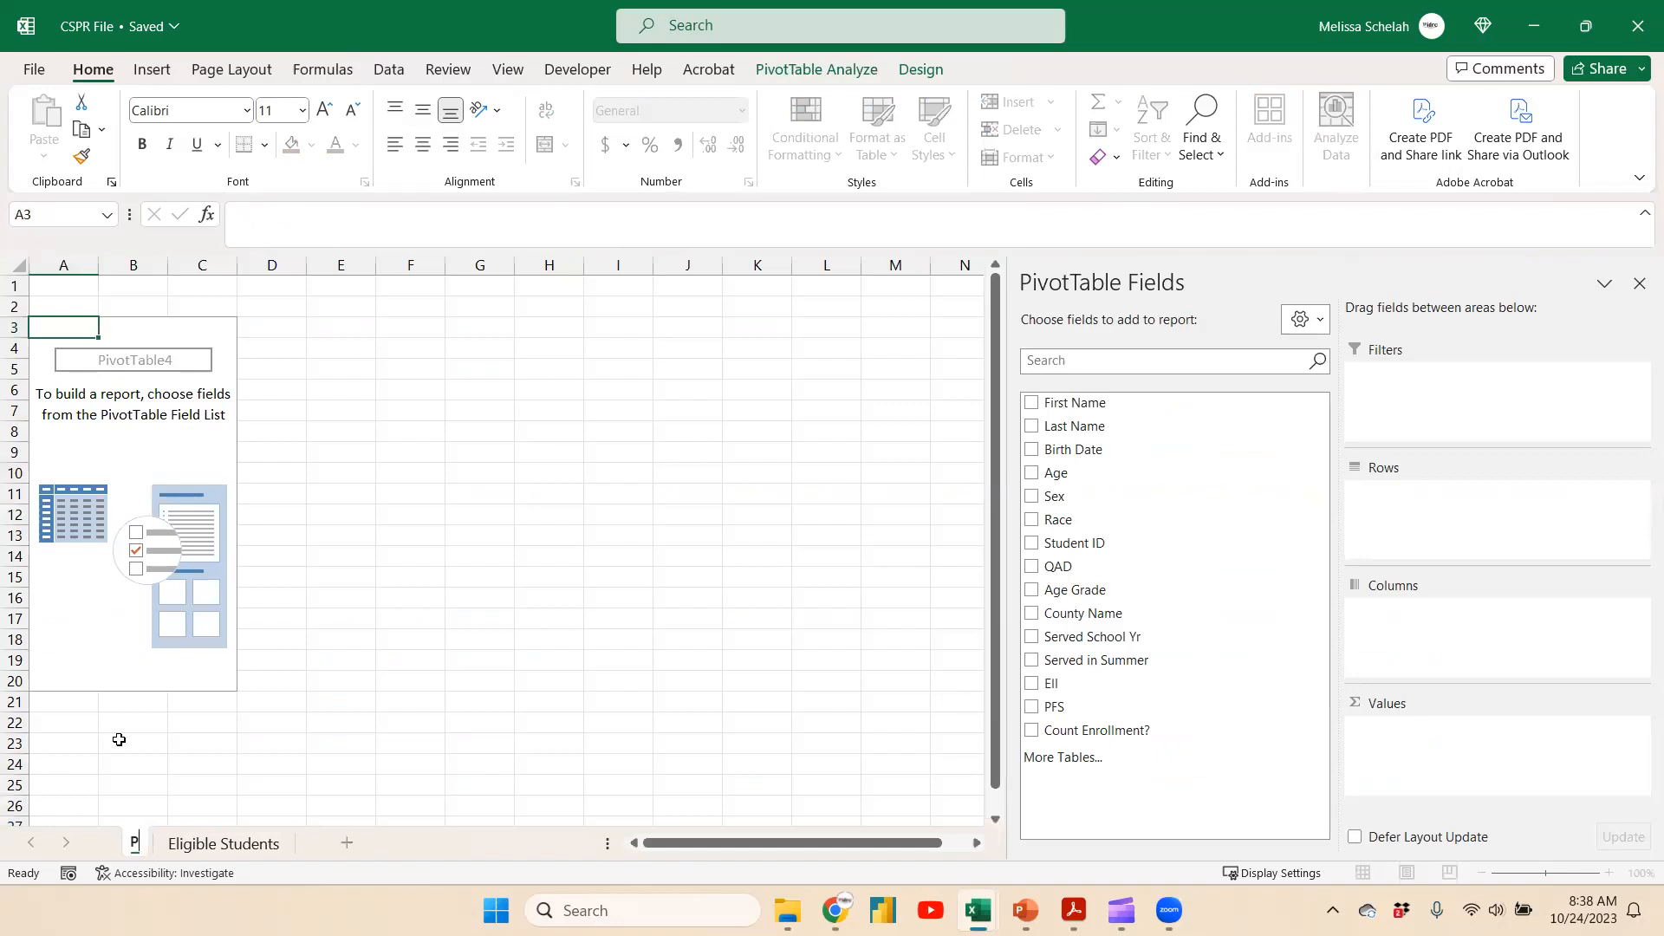
pyautogui.write('ivot Table')
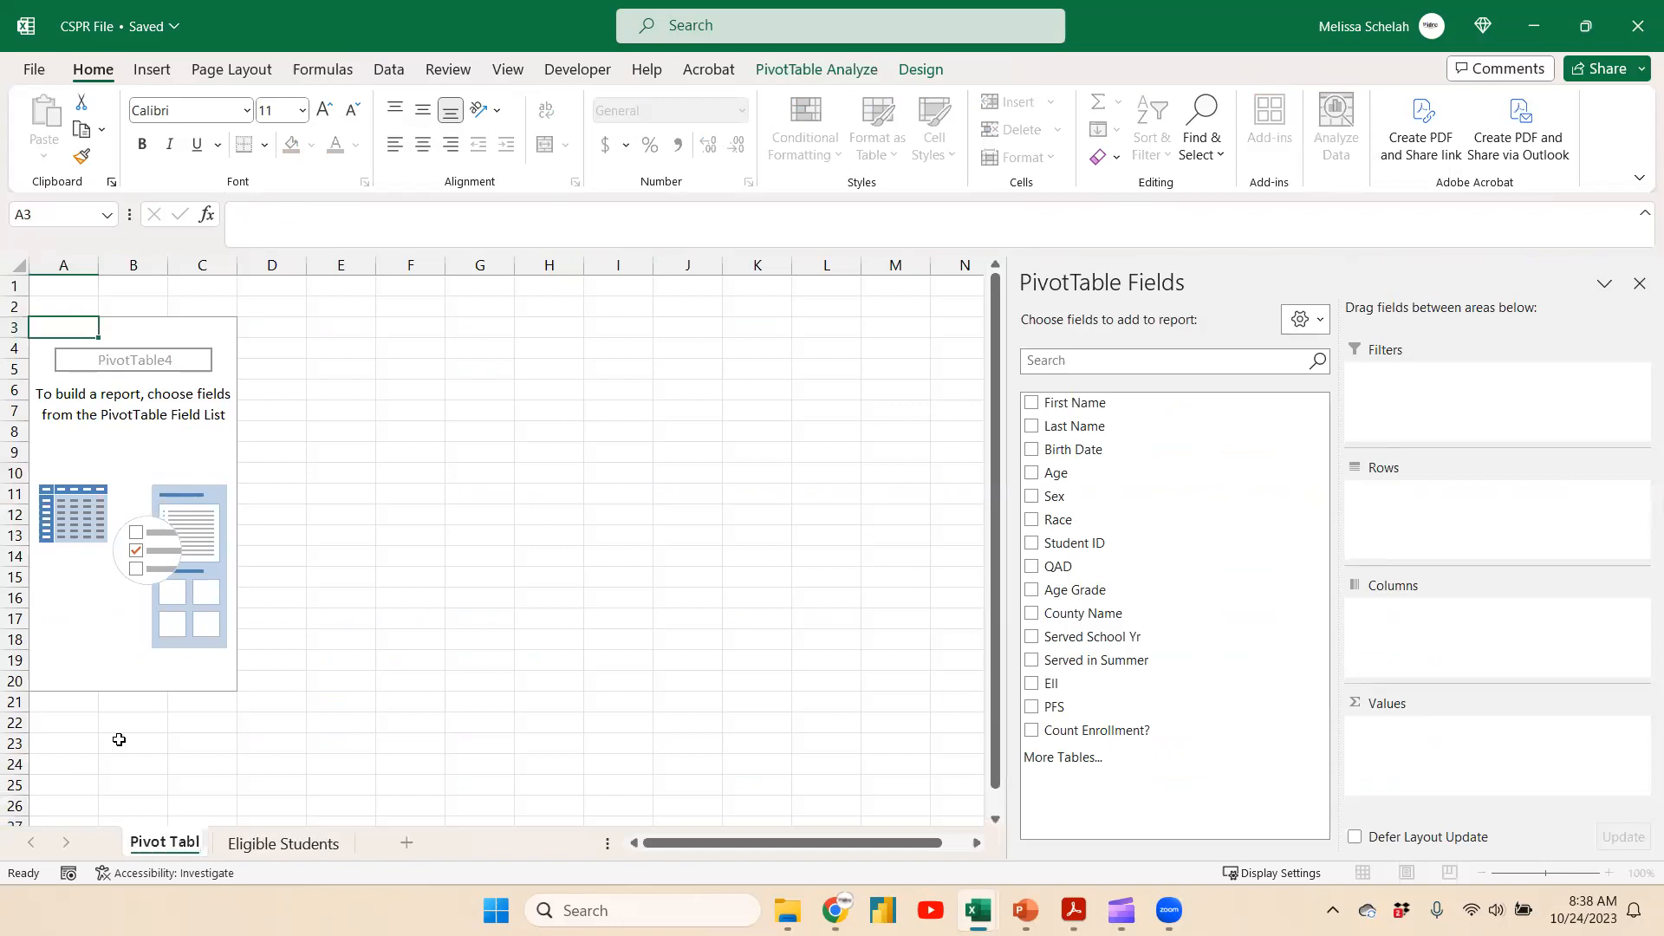
pyautogui.press('Return')
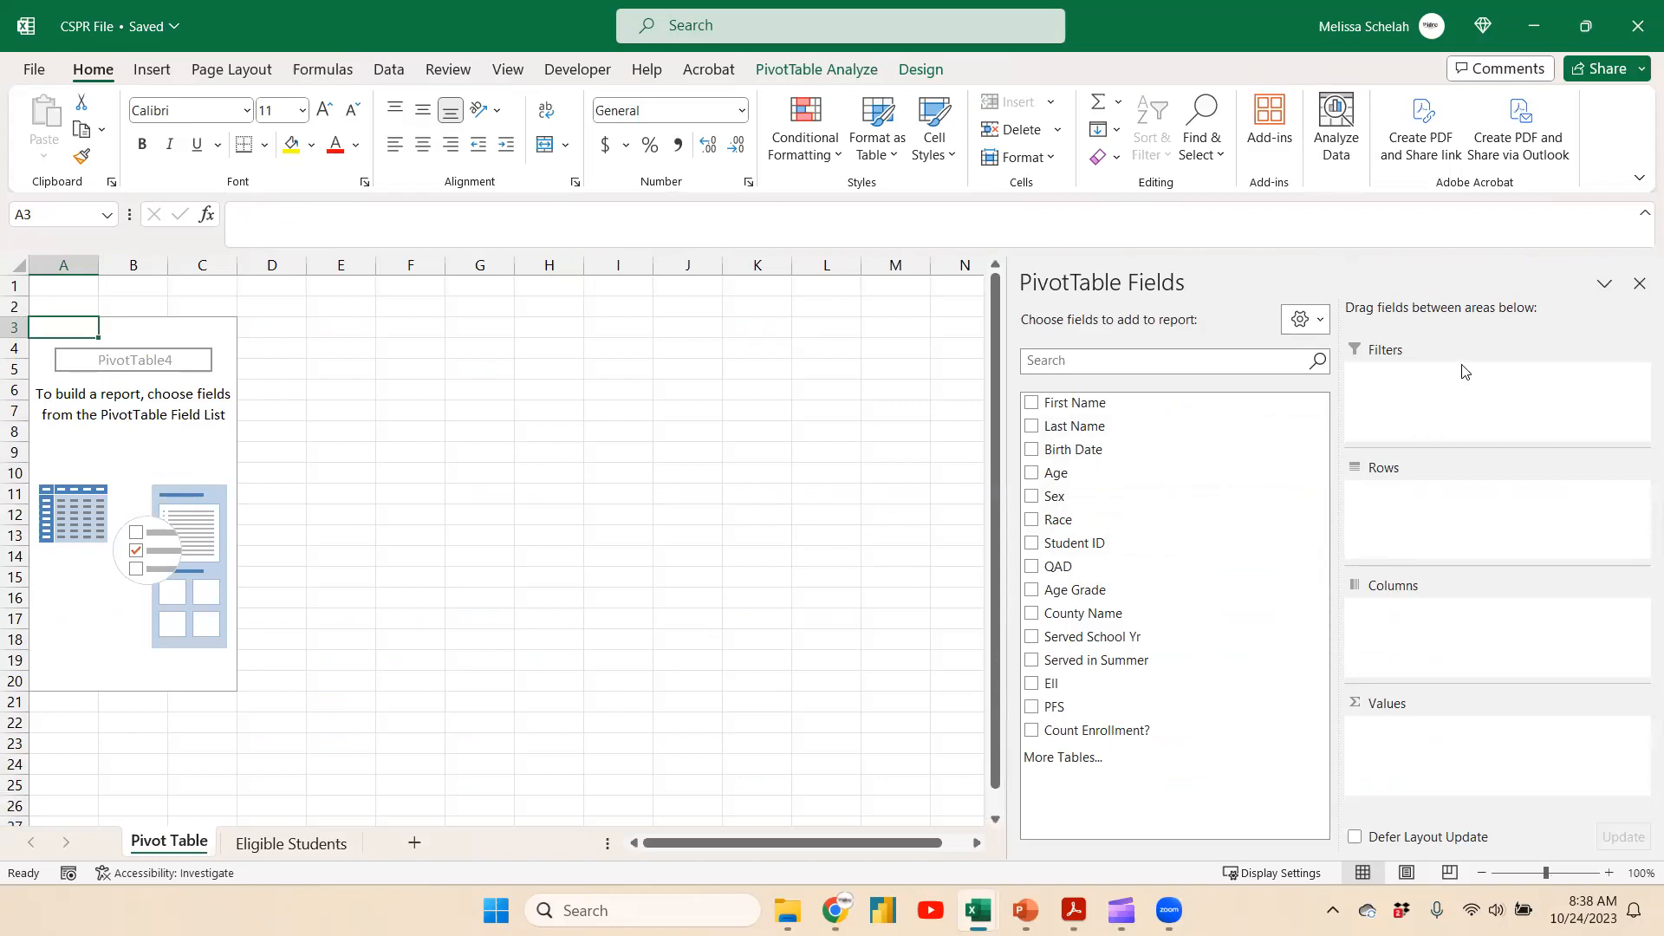
# Add Count Enrollment? as a pivot filter and limit it to Y only
pyautogui.moveTo(1144, 732); pyautogui.dragTo(1497, 382)
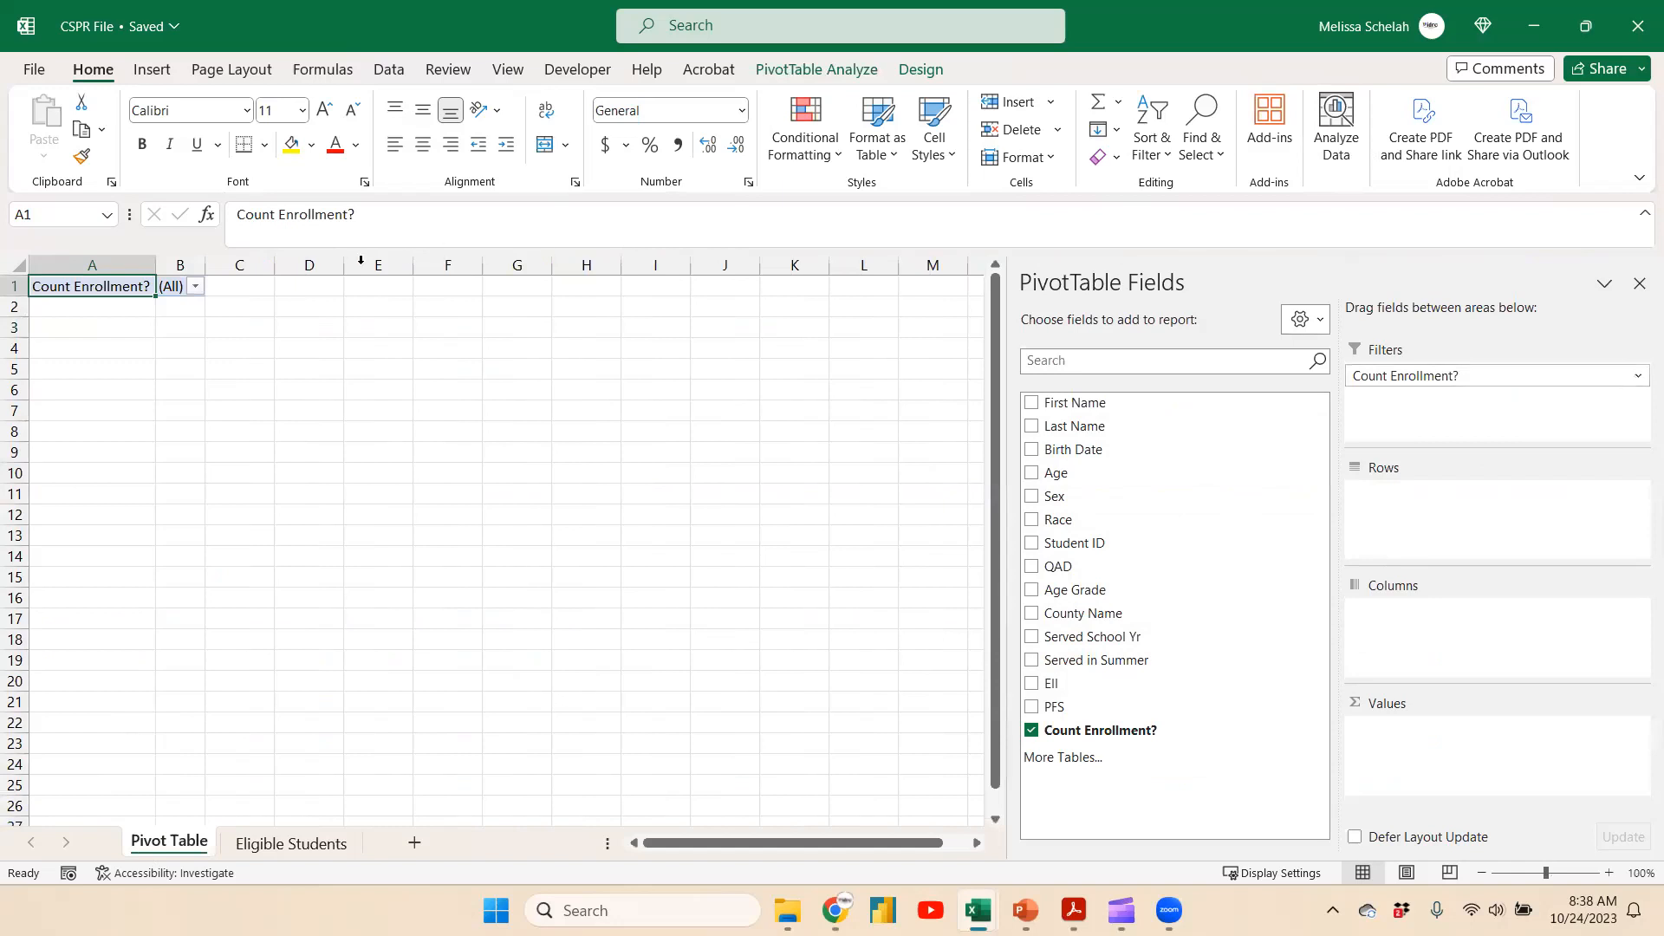
pyautogui.click(195, 287)
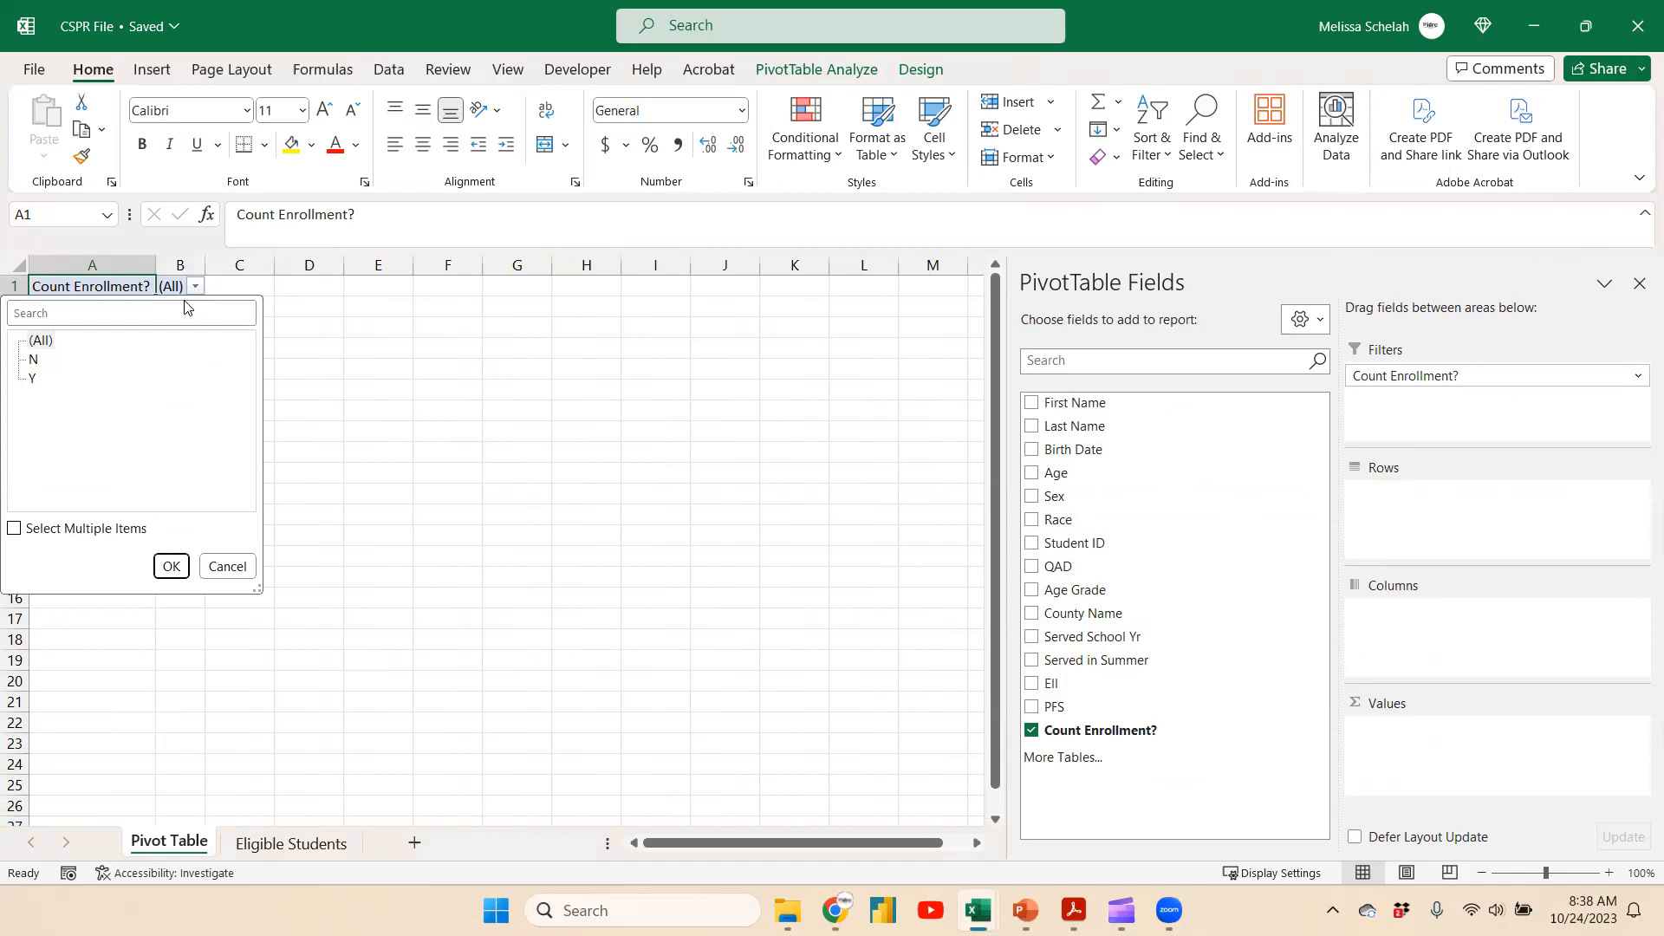
pyautogui.click(16, 529)
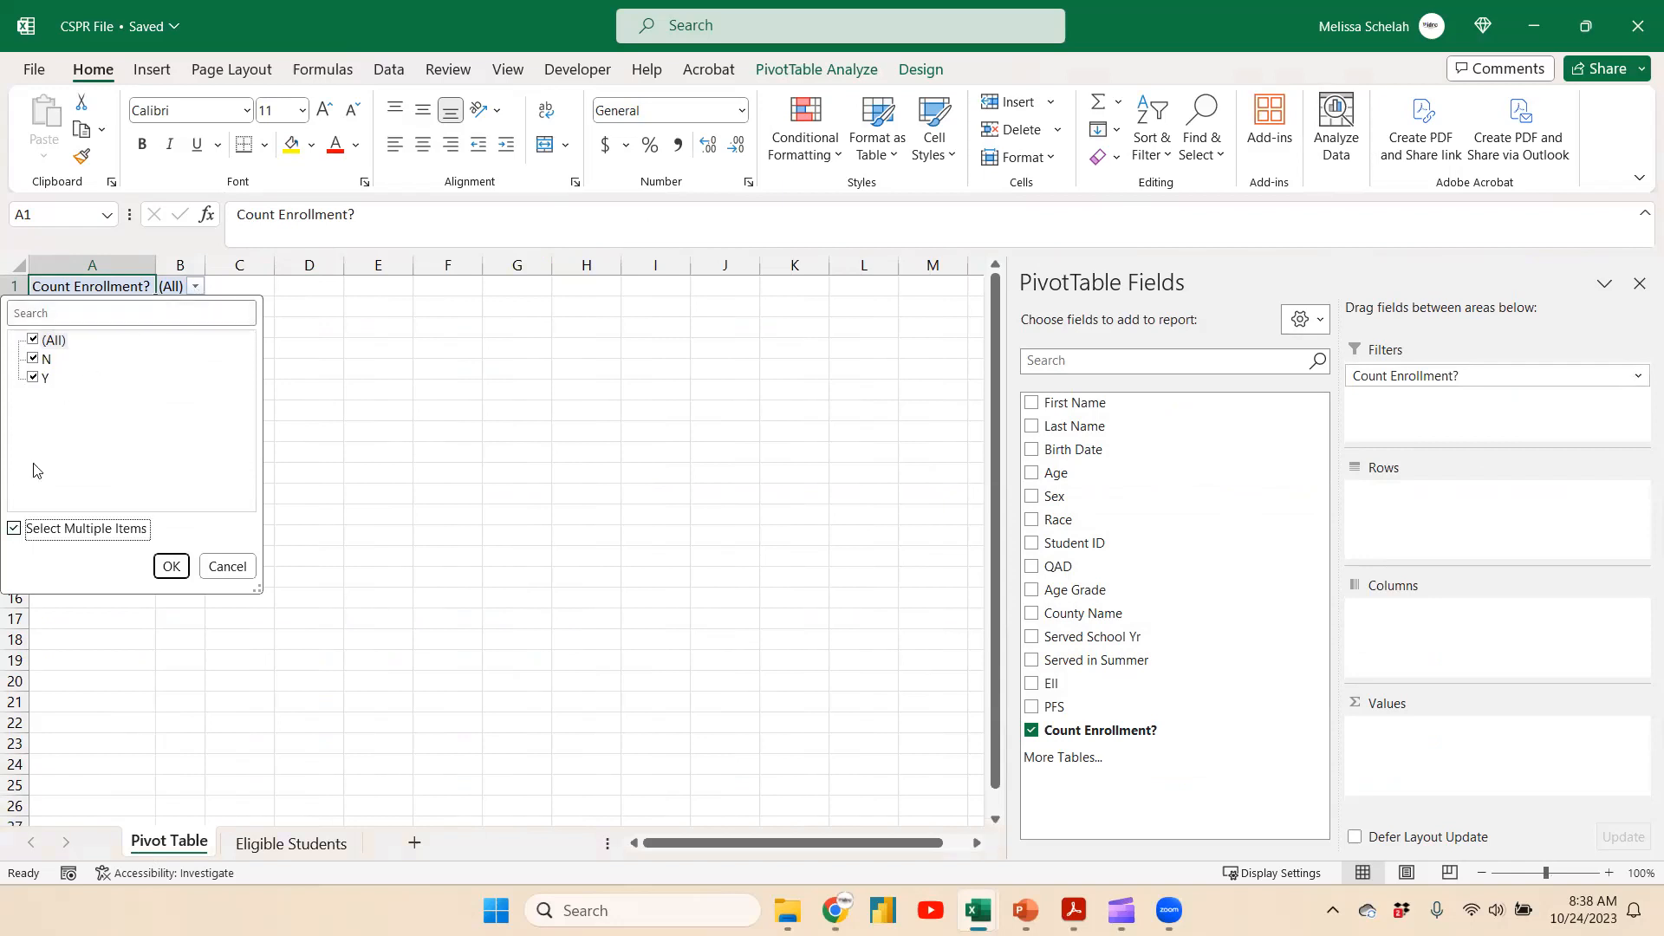
pyautogui.click(33, 341)
pyautogui.click(33, 378)
pyautogui.click(171, 566)
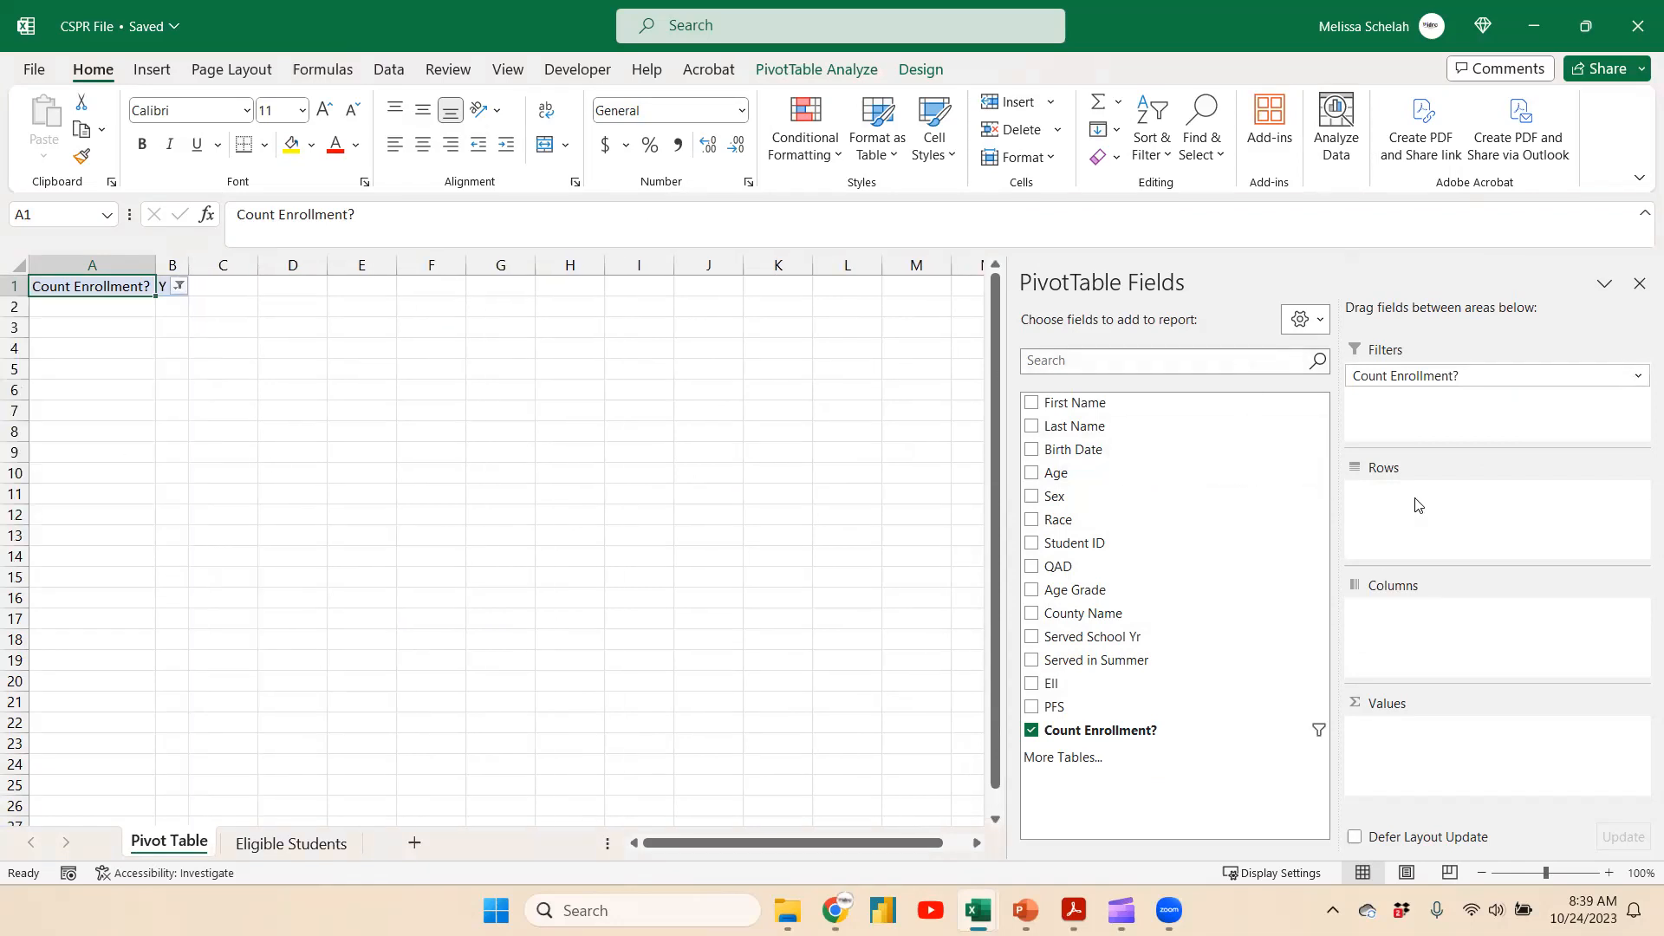
# Lay out the pivot with County Name as rows, Age Grade as columns and count of Student ID as values
pyautogui.moveTo(1121, 614); pyautogui.dragTo(1456, 559)
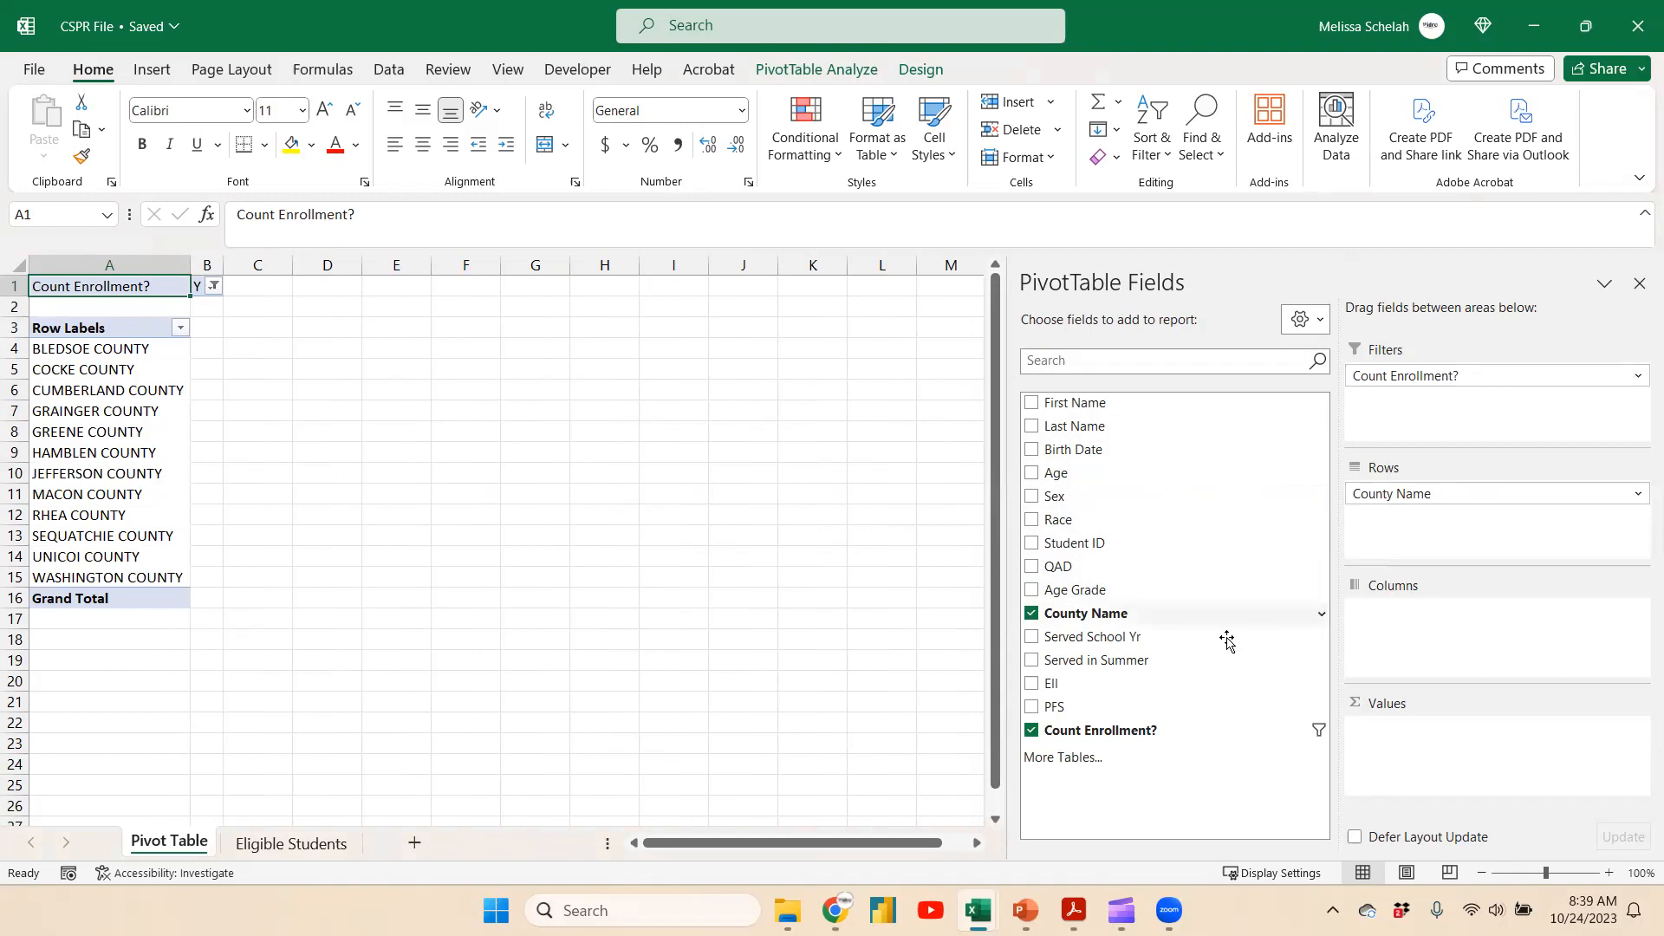
pyautogui.moveTo(1099, 589); pyautogui.dragTo(1487, 671)
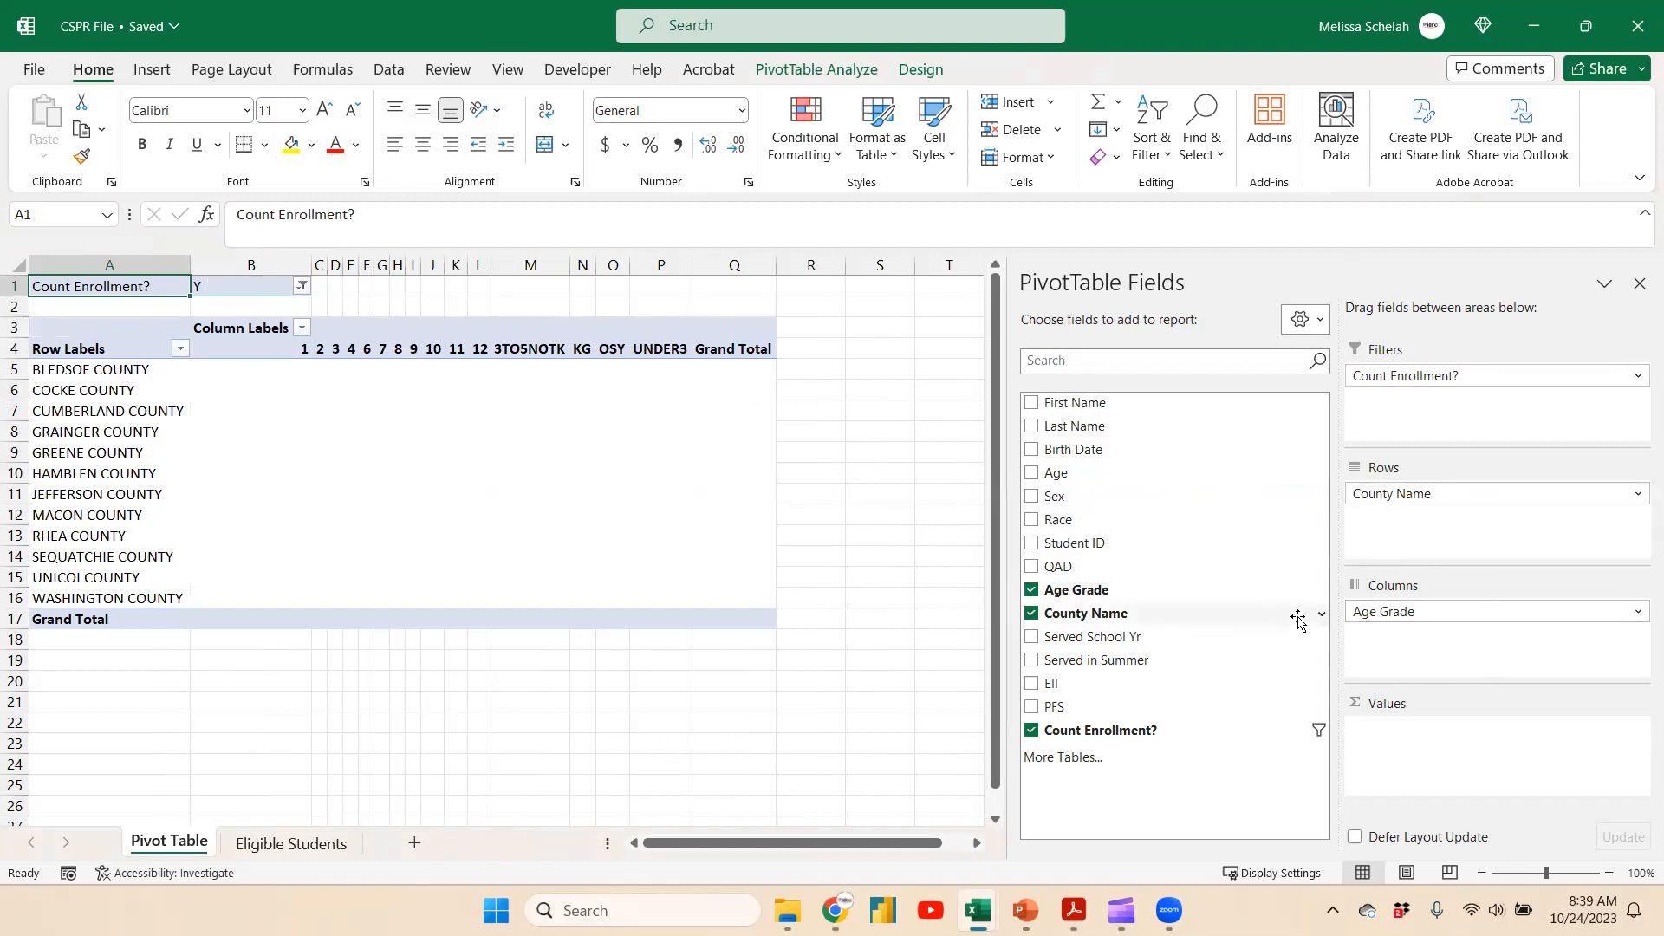
pyautogui.moveTo(1147, 549); pyautogui.dragTo(1466, 739)
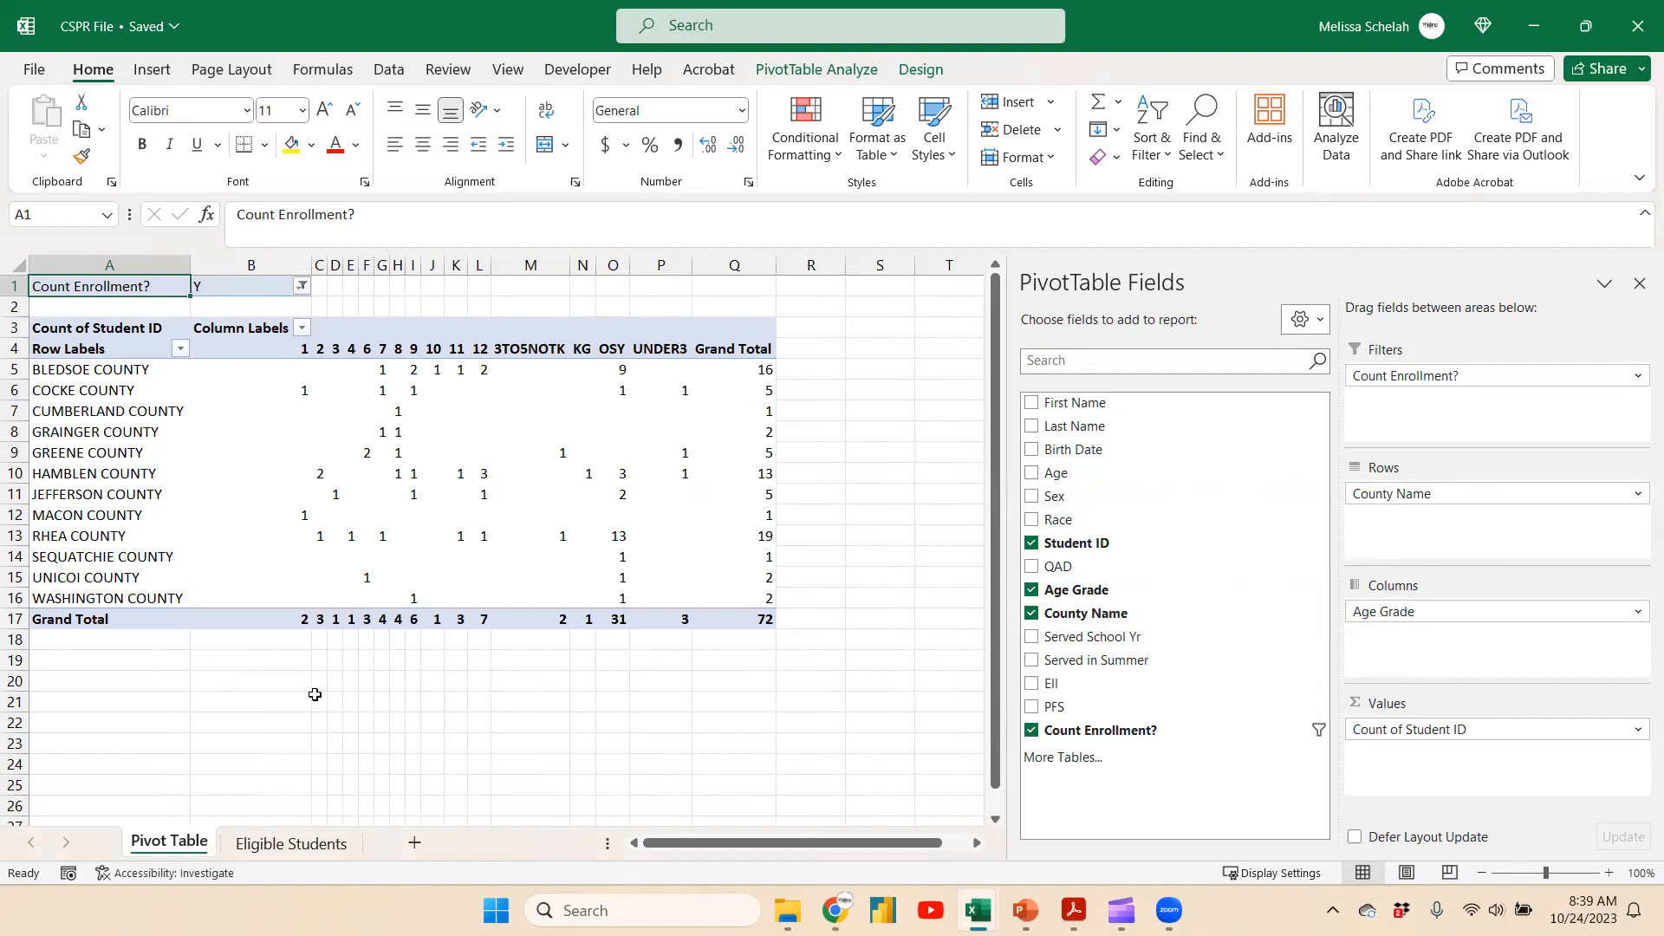
# Enter the 3TOSNOTK grand total, 2, as the Age 3 through 5 numeric response in the data check sheet
pyautogui.click(549, 621)
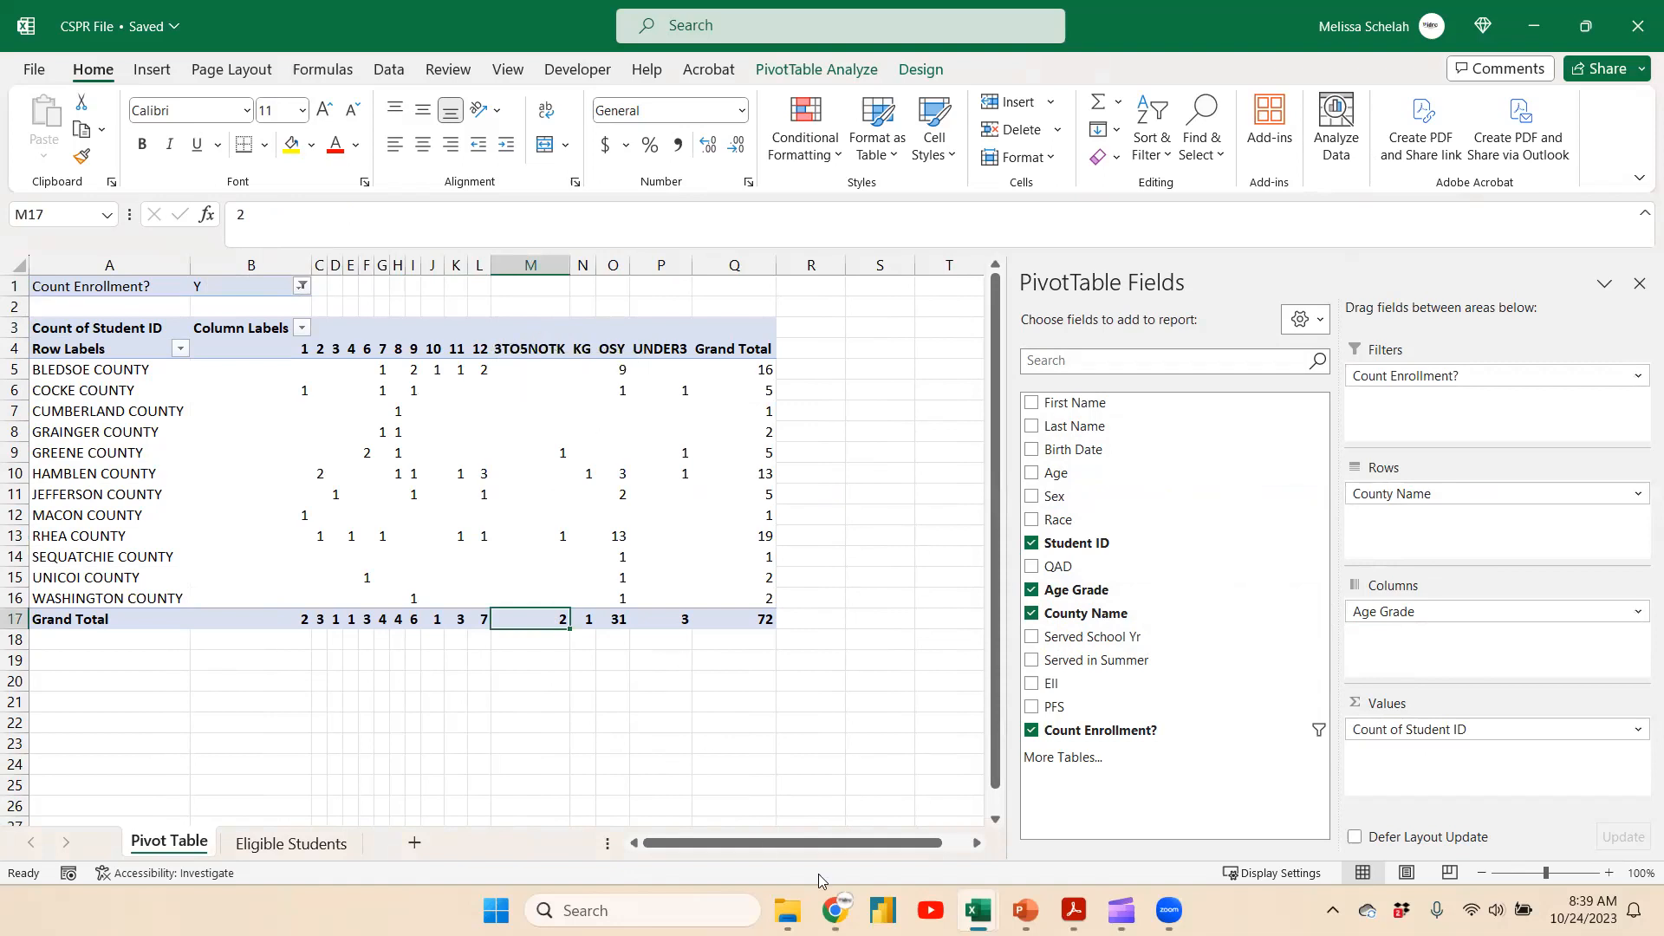
pyautogui.moveTo(986, 900)
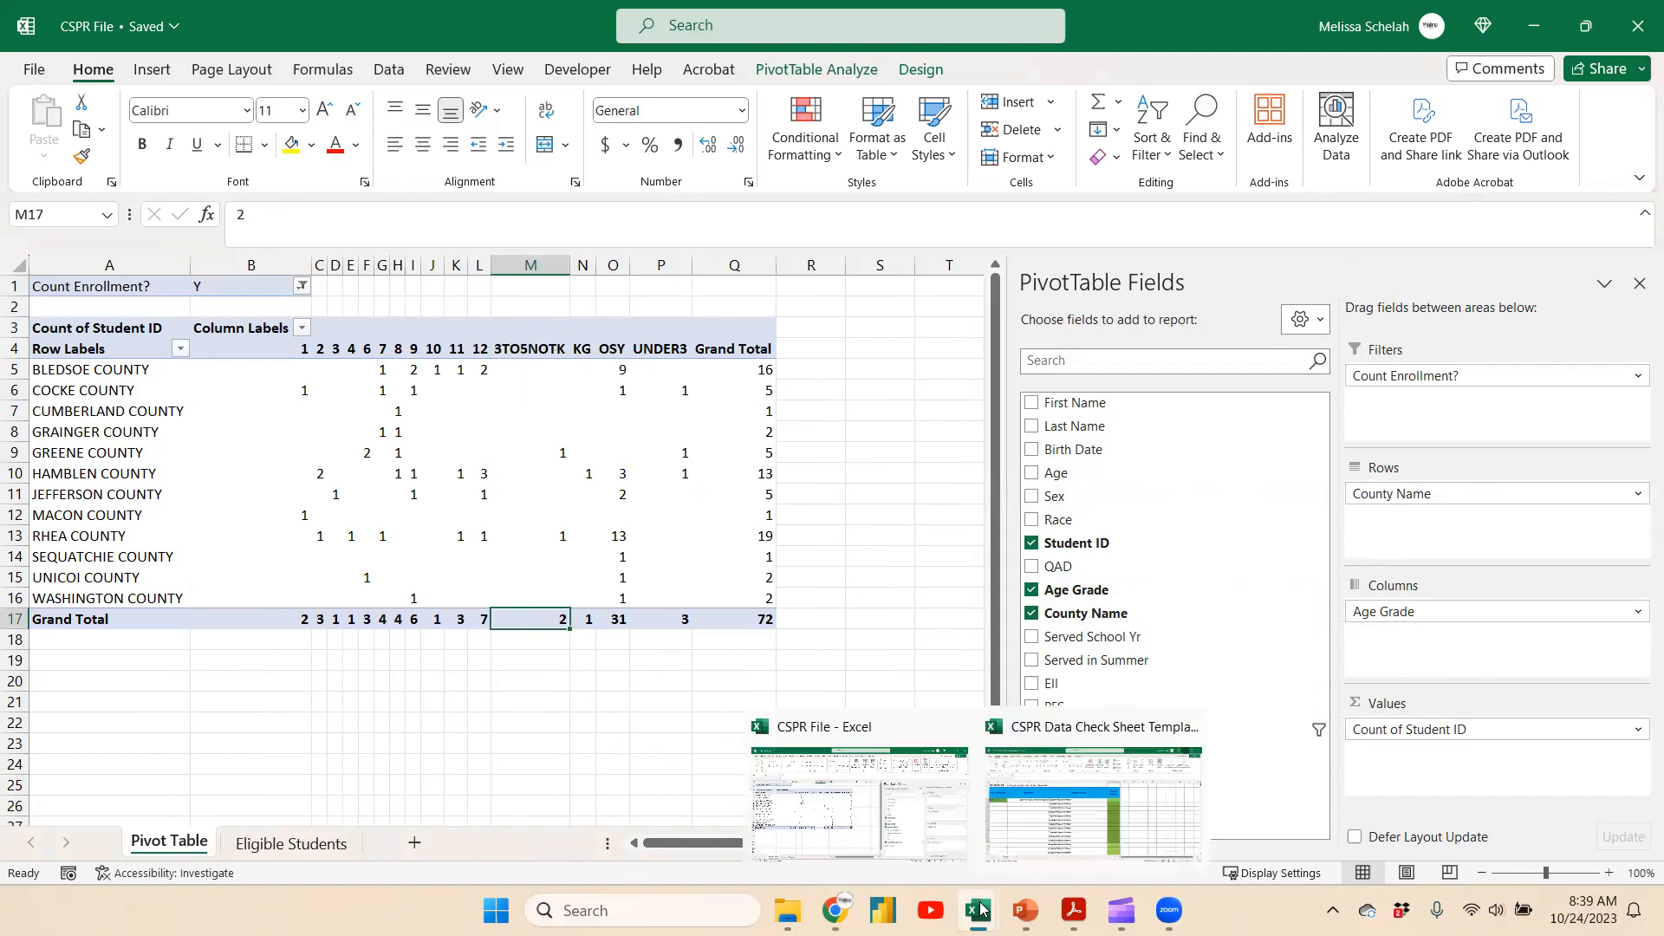
pyautogui.click(1073, 835)
pyautogui.click(987, 401)
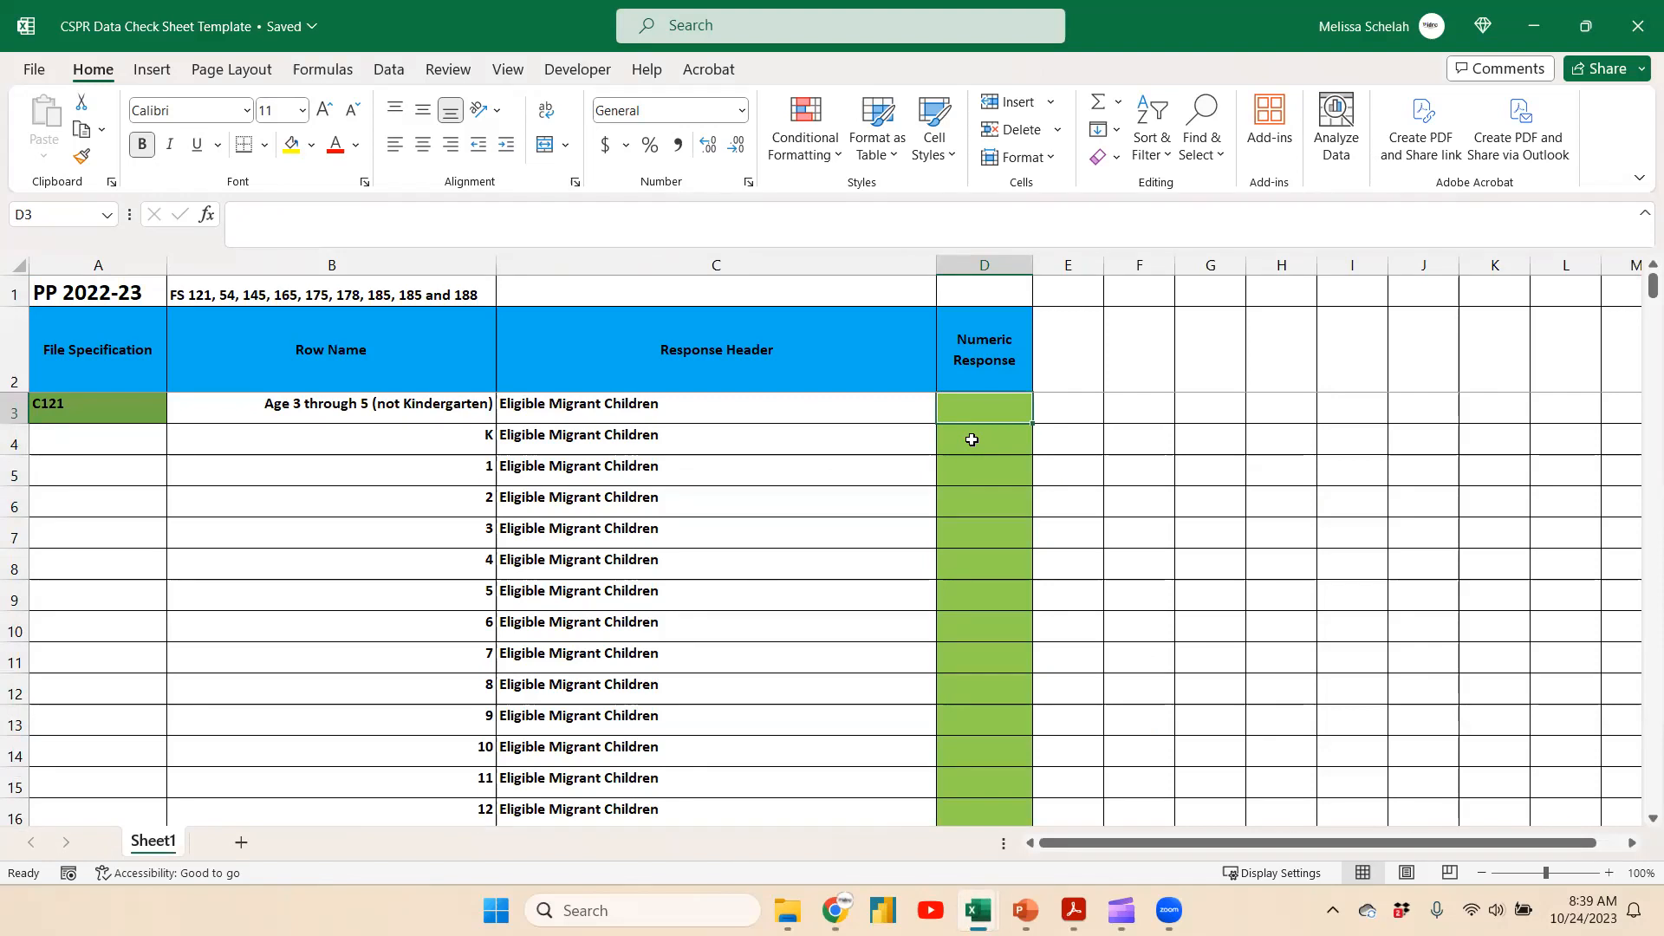
pyautogui.write('2')
pyautogui.press('Return')
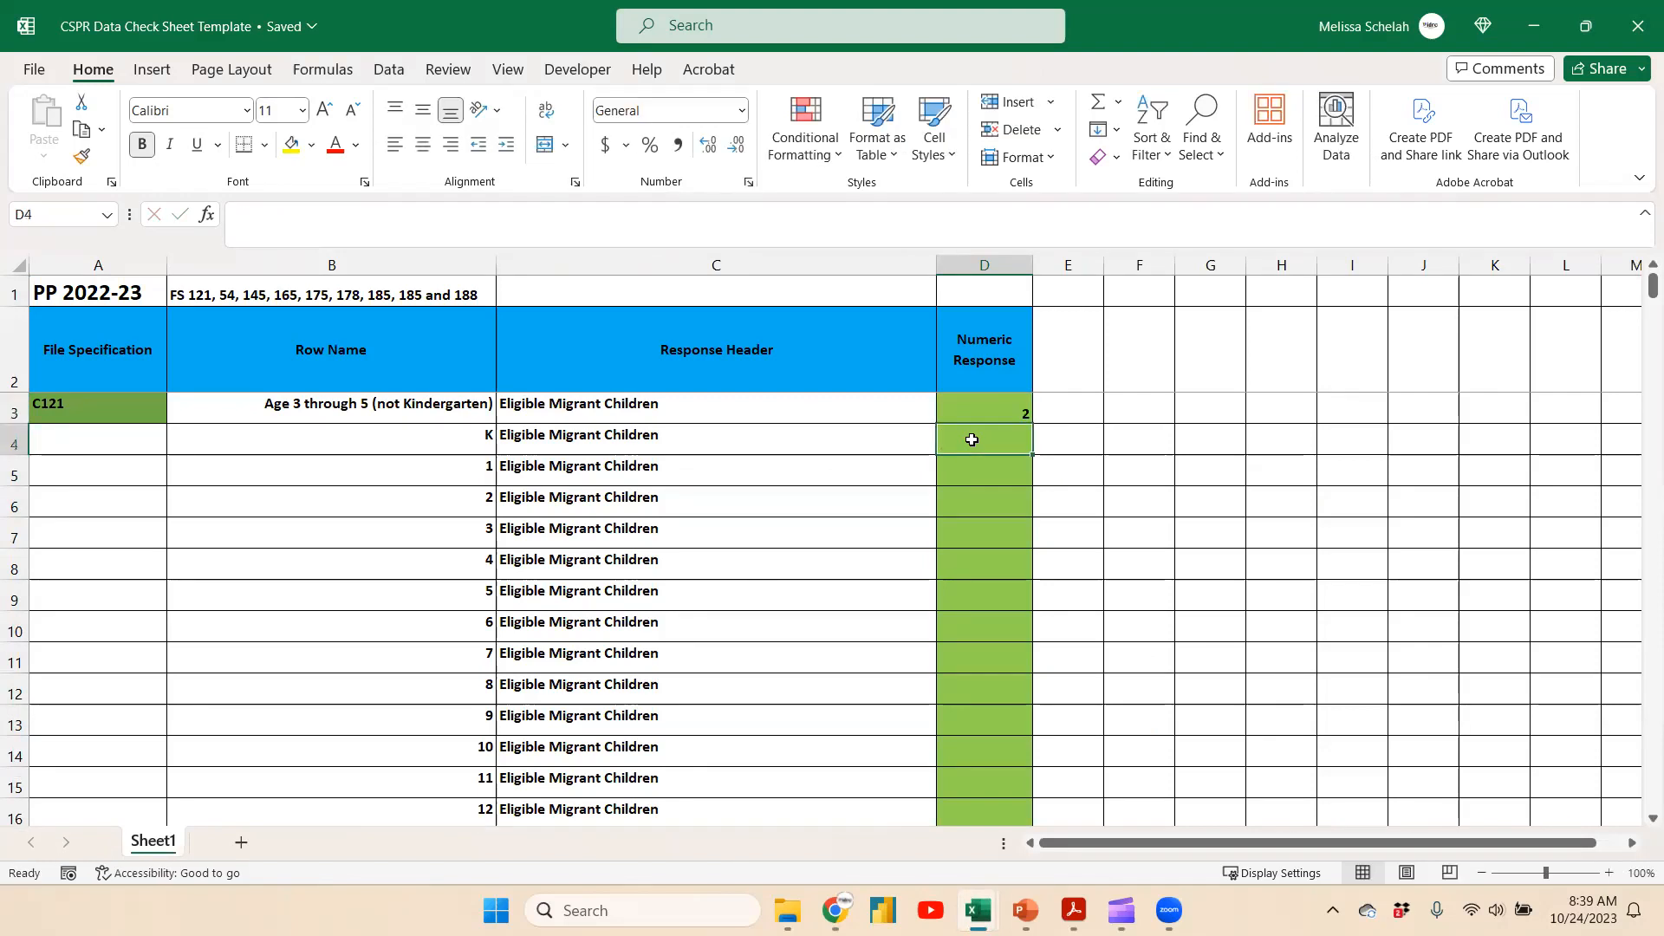
# Check the KG and overall grand totals in the pivot table, then return to the data check sheet
pyautogui.click(1539, 26)
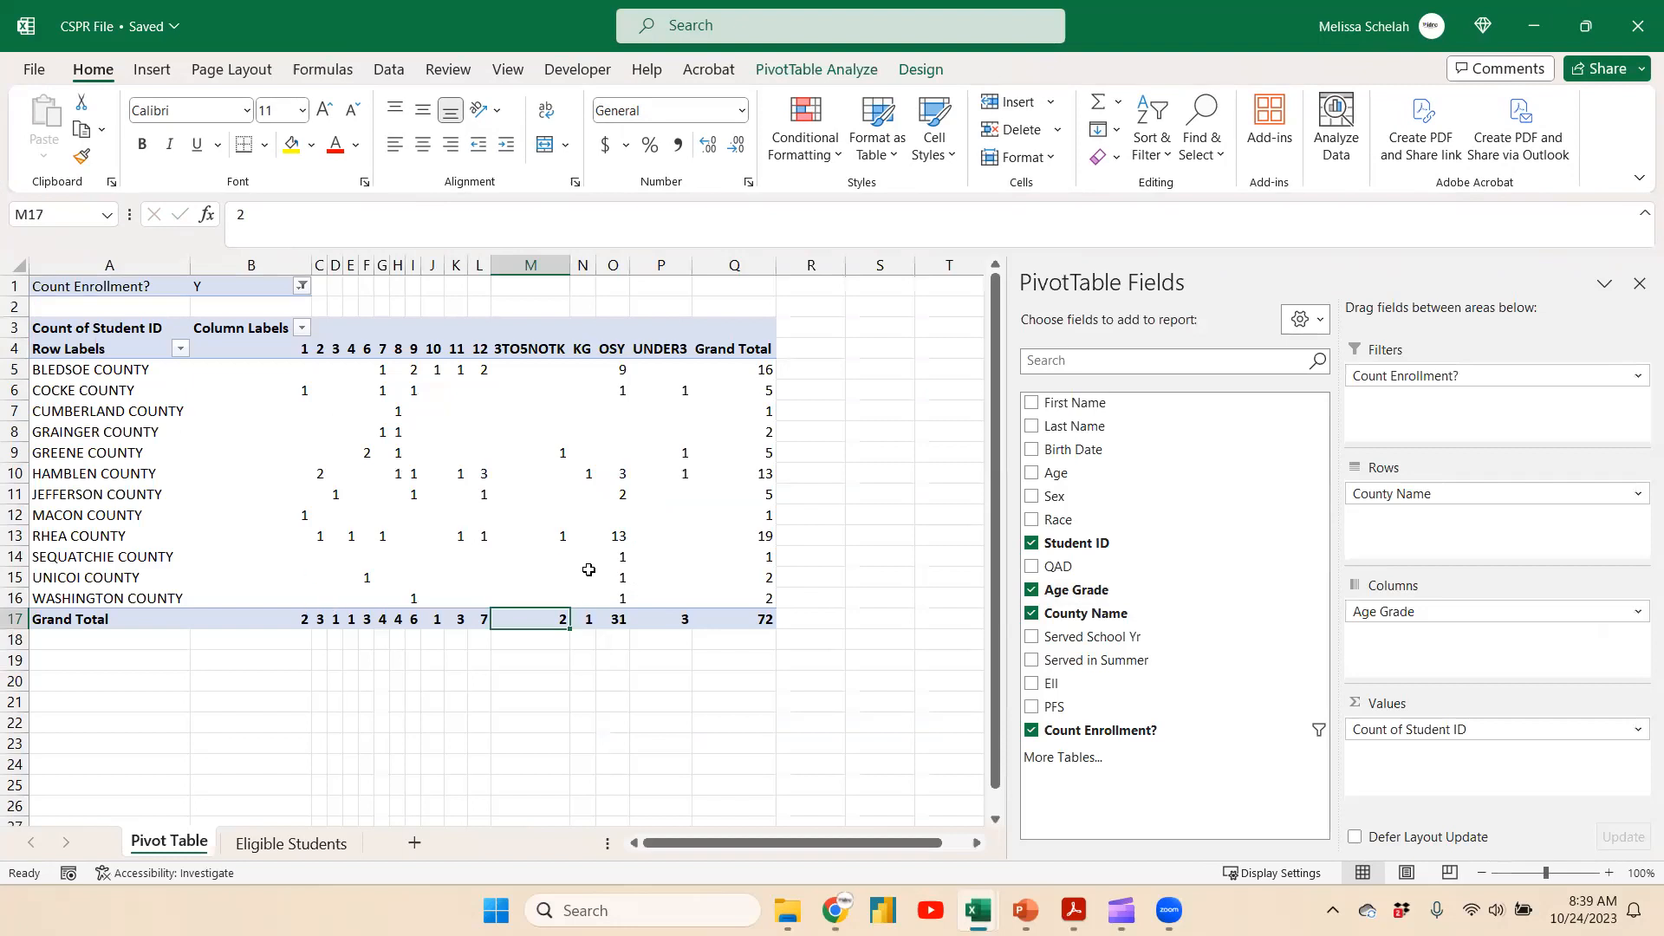
pyautogui.click(578, 620)
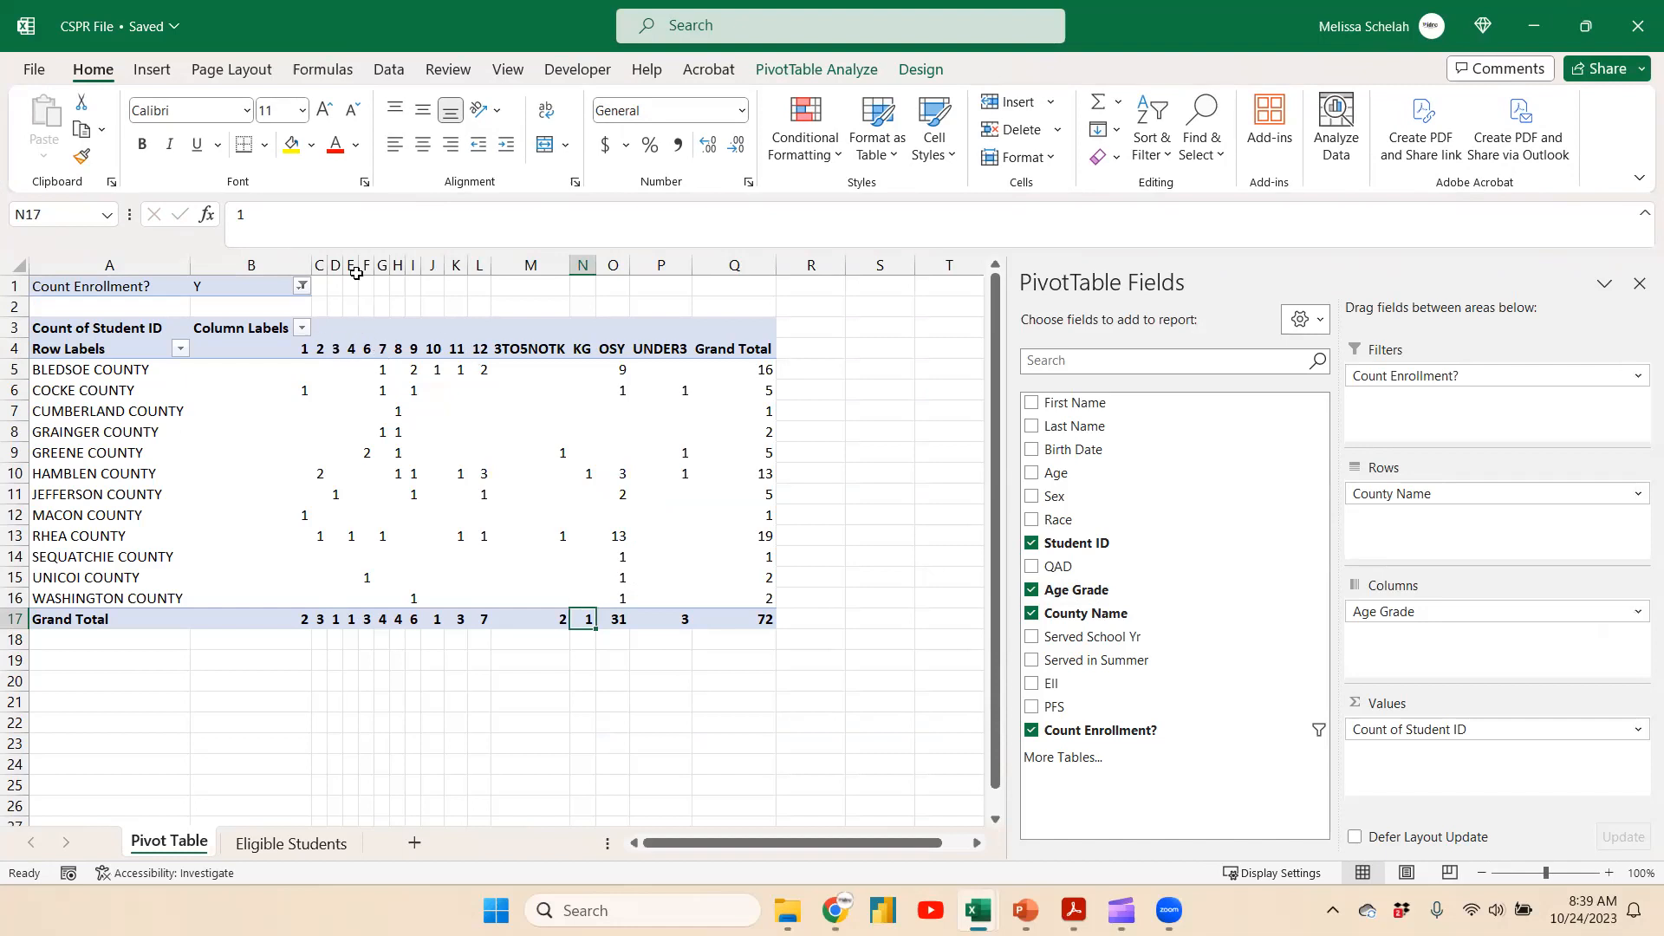
pyautogui.click(771, 616)
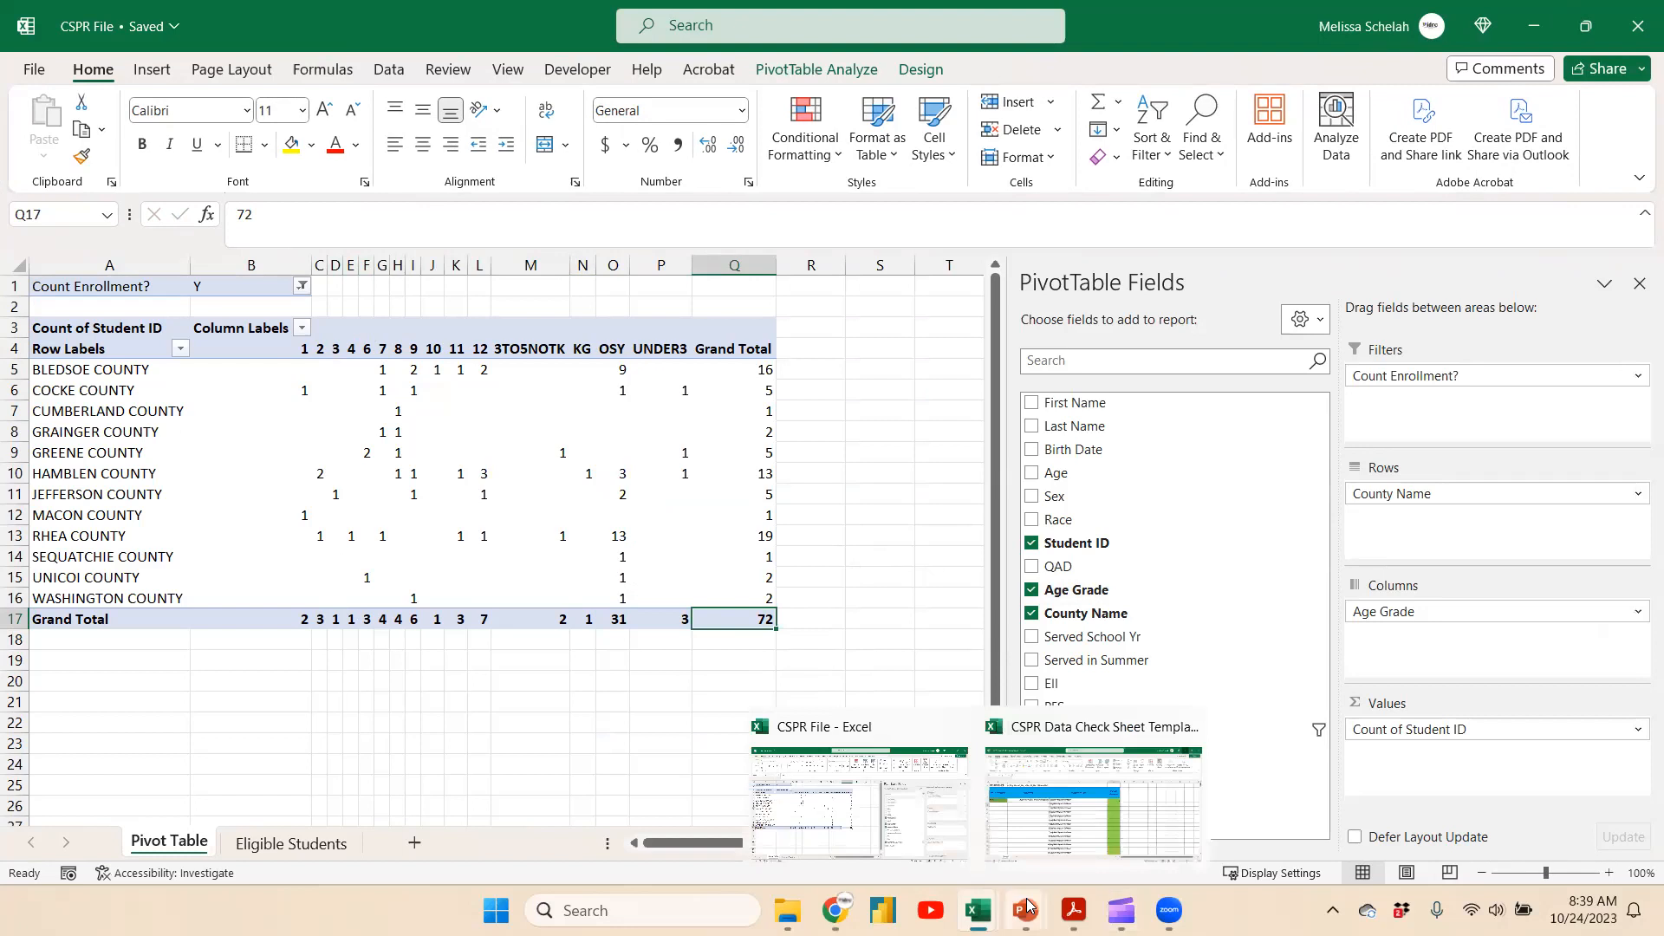
pyautogui.click(1093, 793)
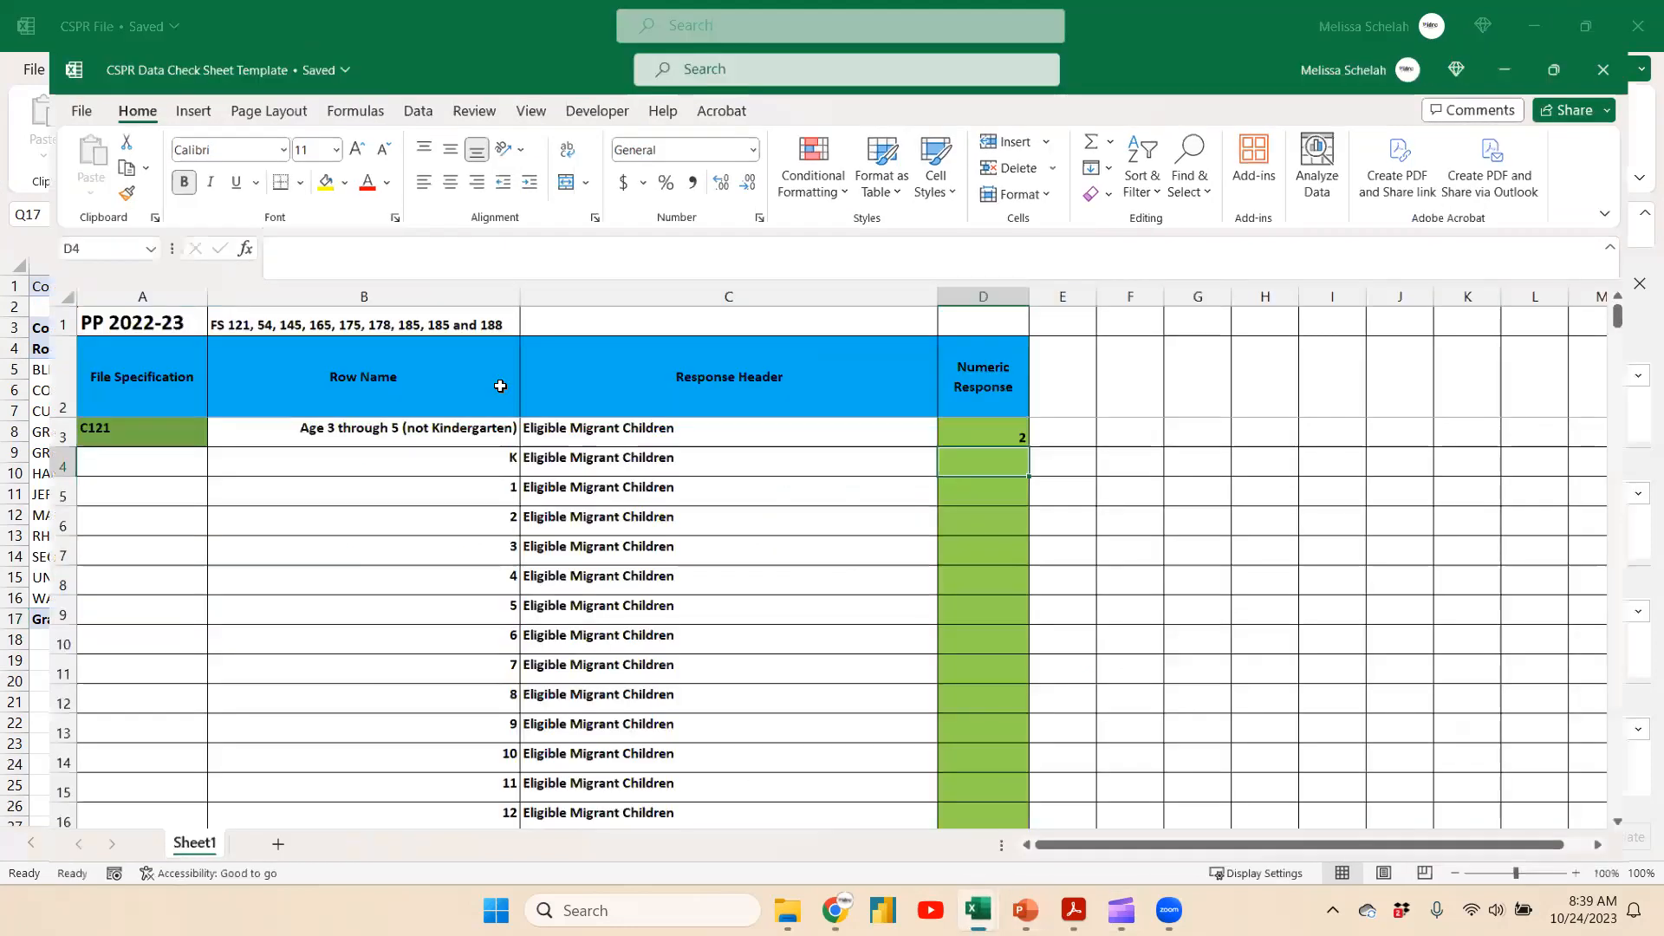
# Review the data check sheet's remaining grade rows down to the C122 section
pyautogui.scroll(-1, 997, 451)
pyautogui.moveTo(1002, 403); pyautogui.dragTo(984, 686)
pyautogui.scroll(-2, 984, 684)
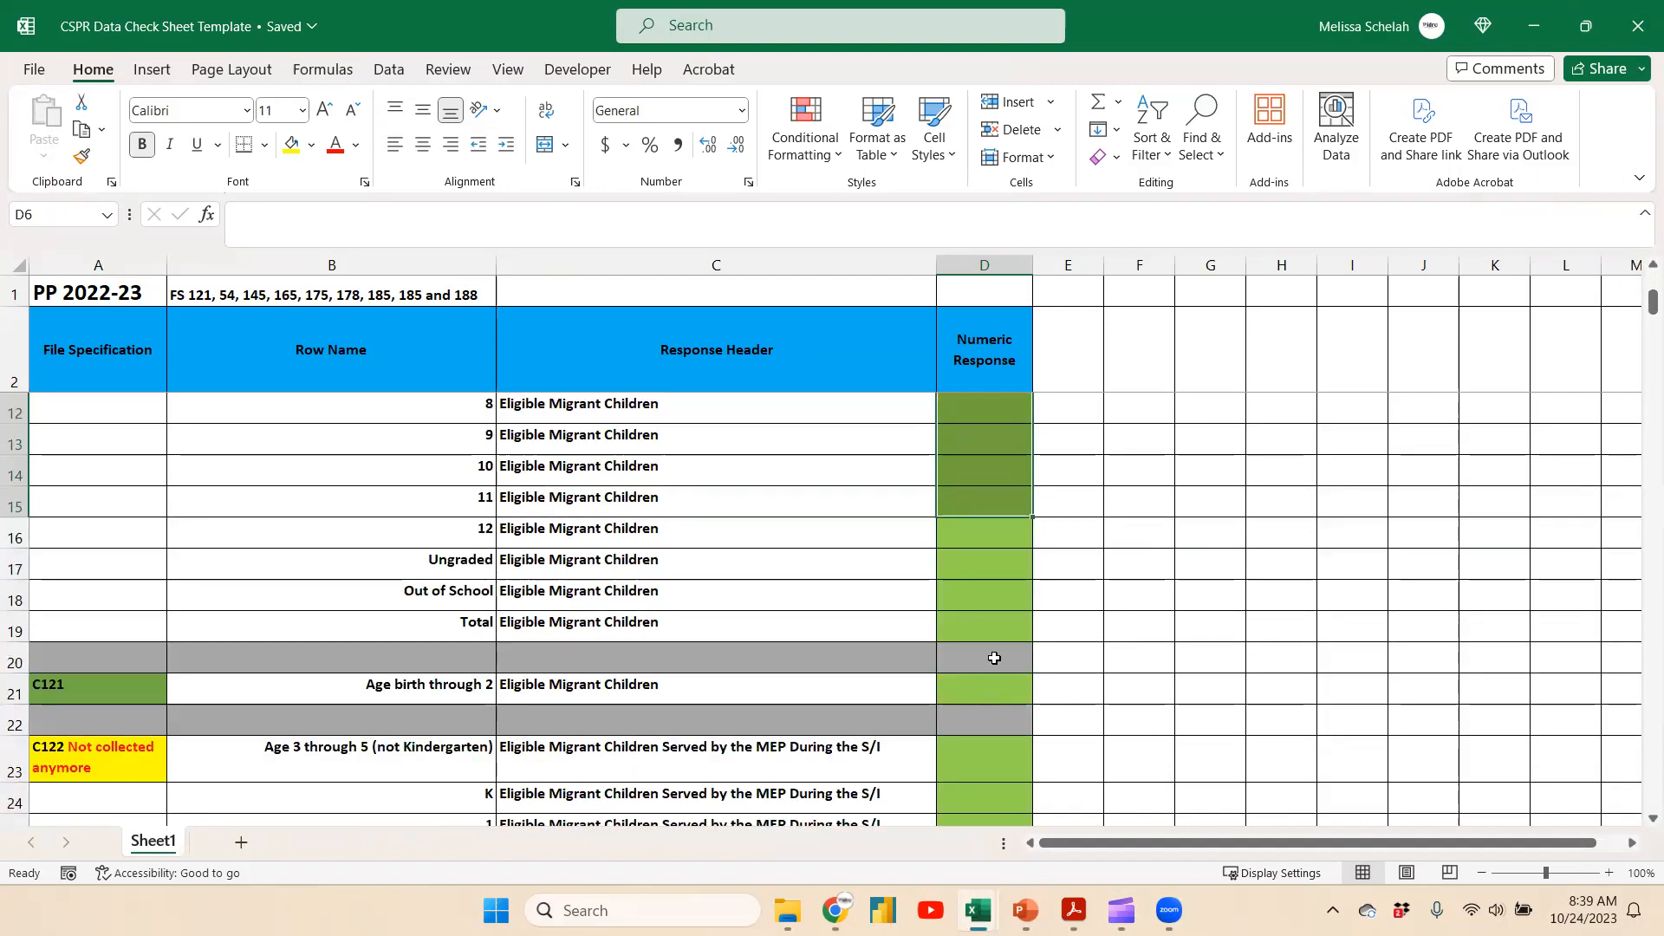
pyautogui.scroll(-3, 995, 659)
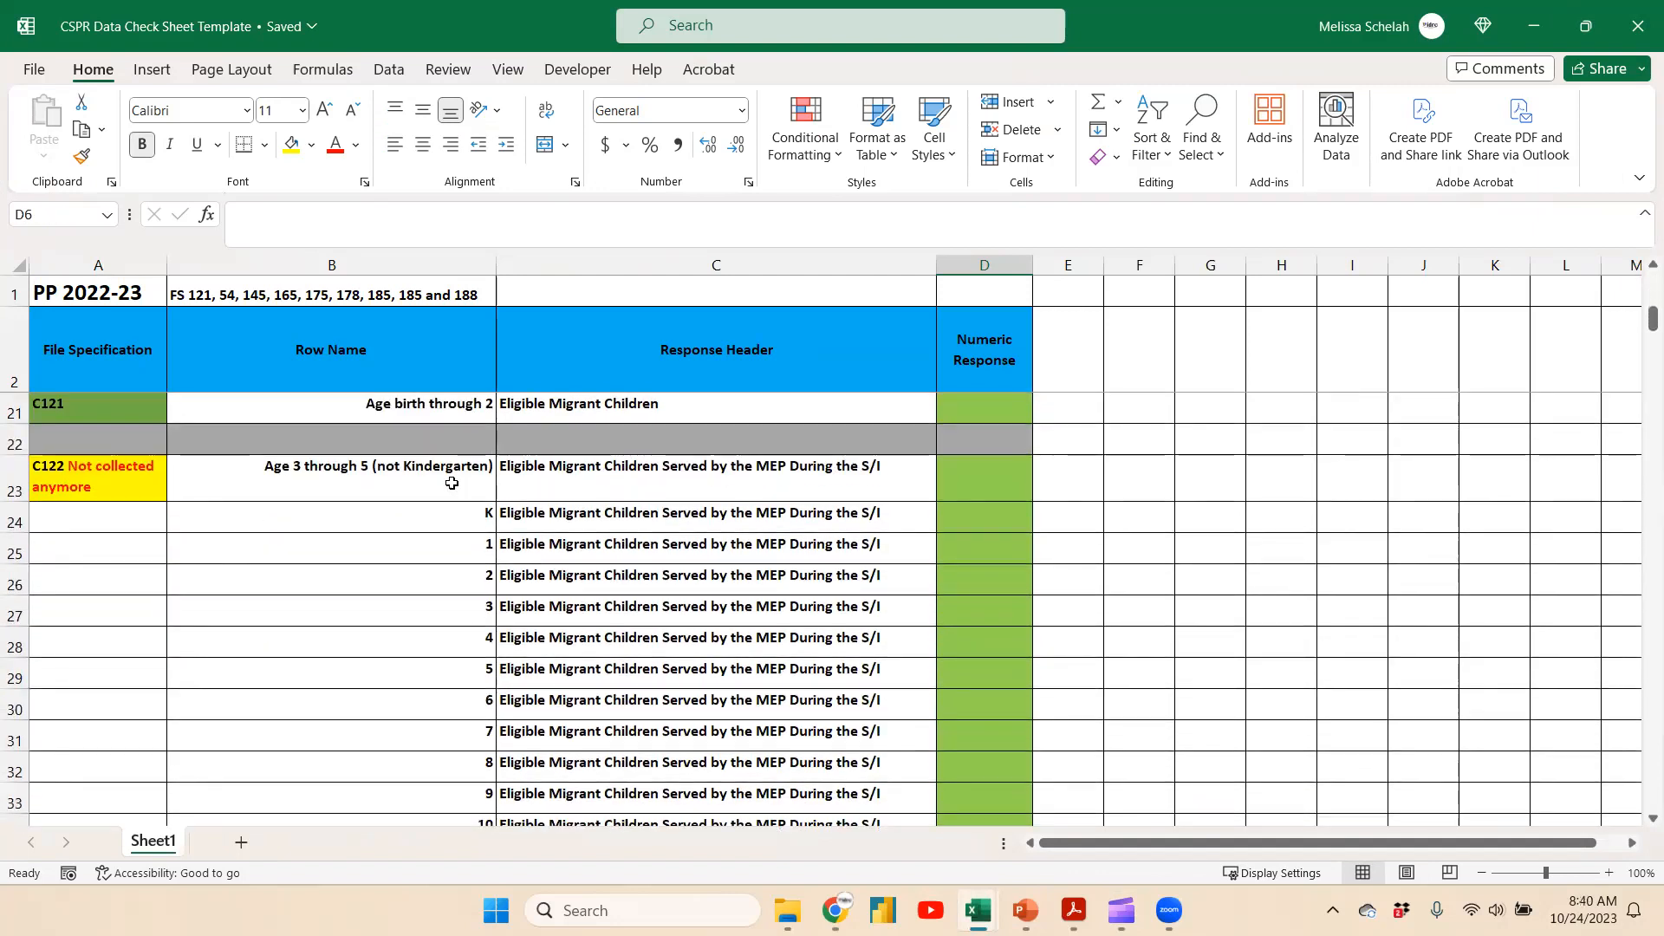
pyautogui.click(796, 469)
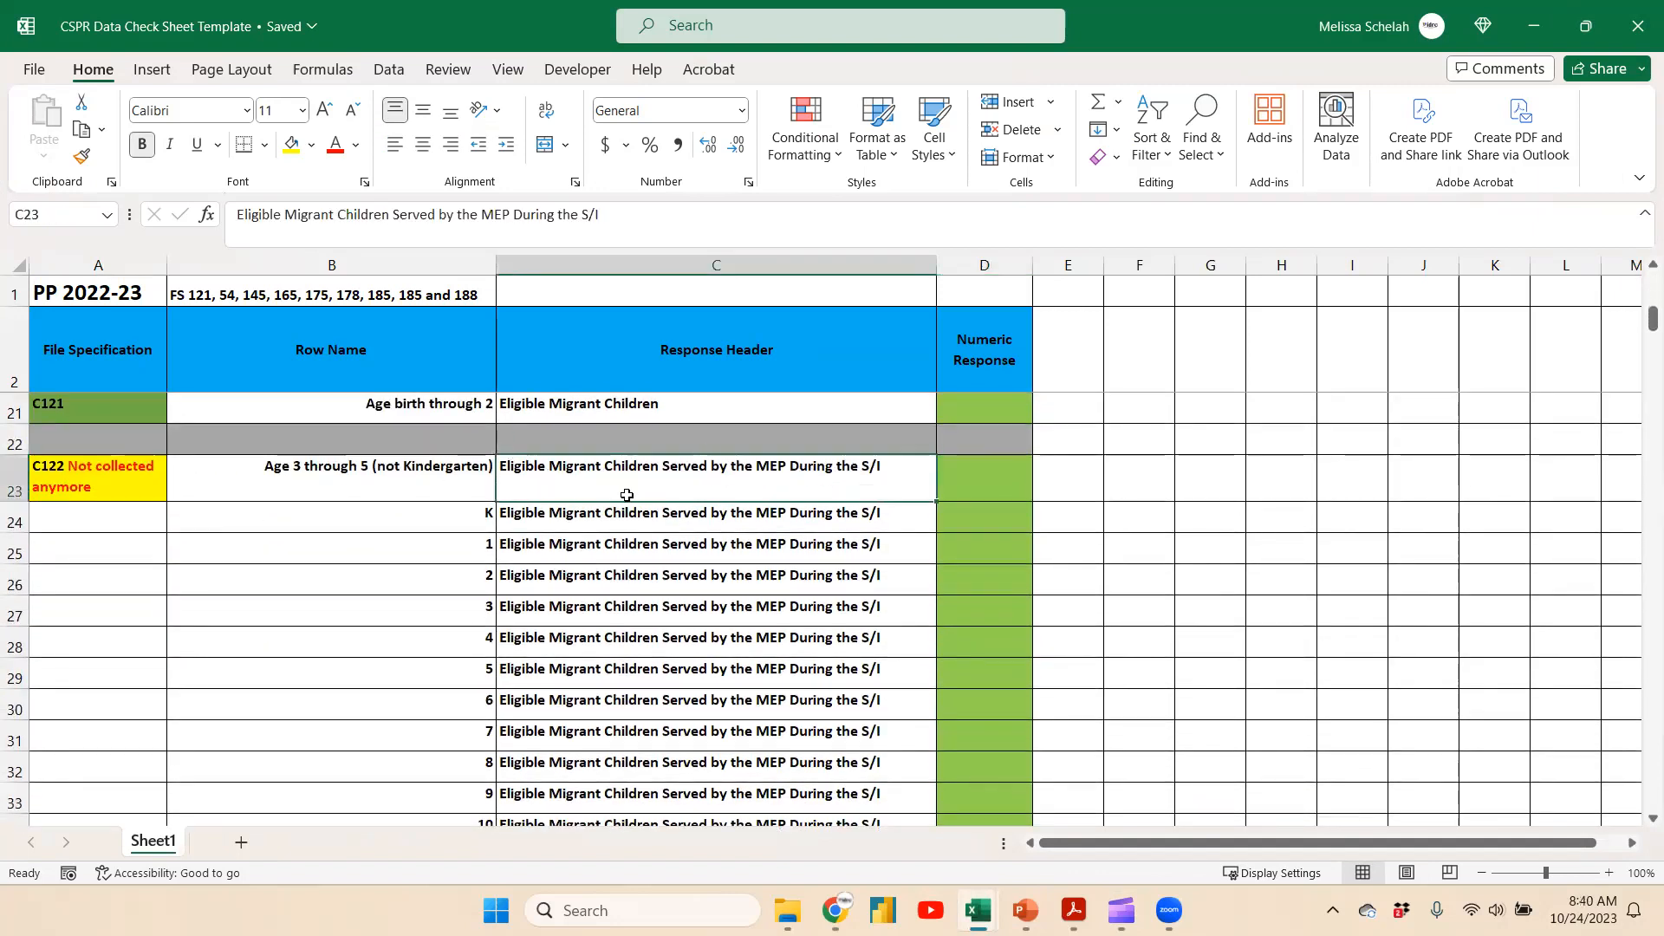
pyautogui.click(108, 475)
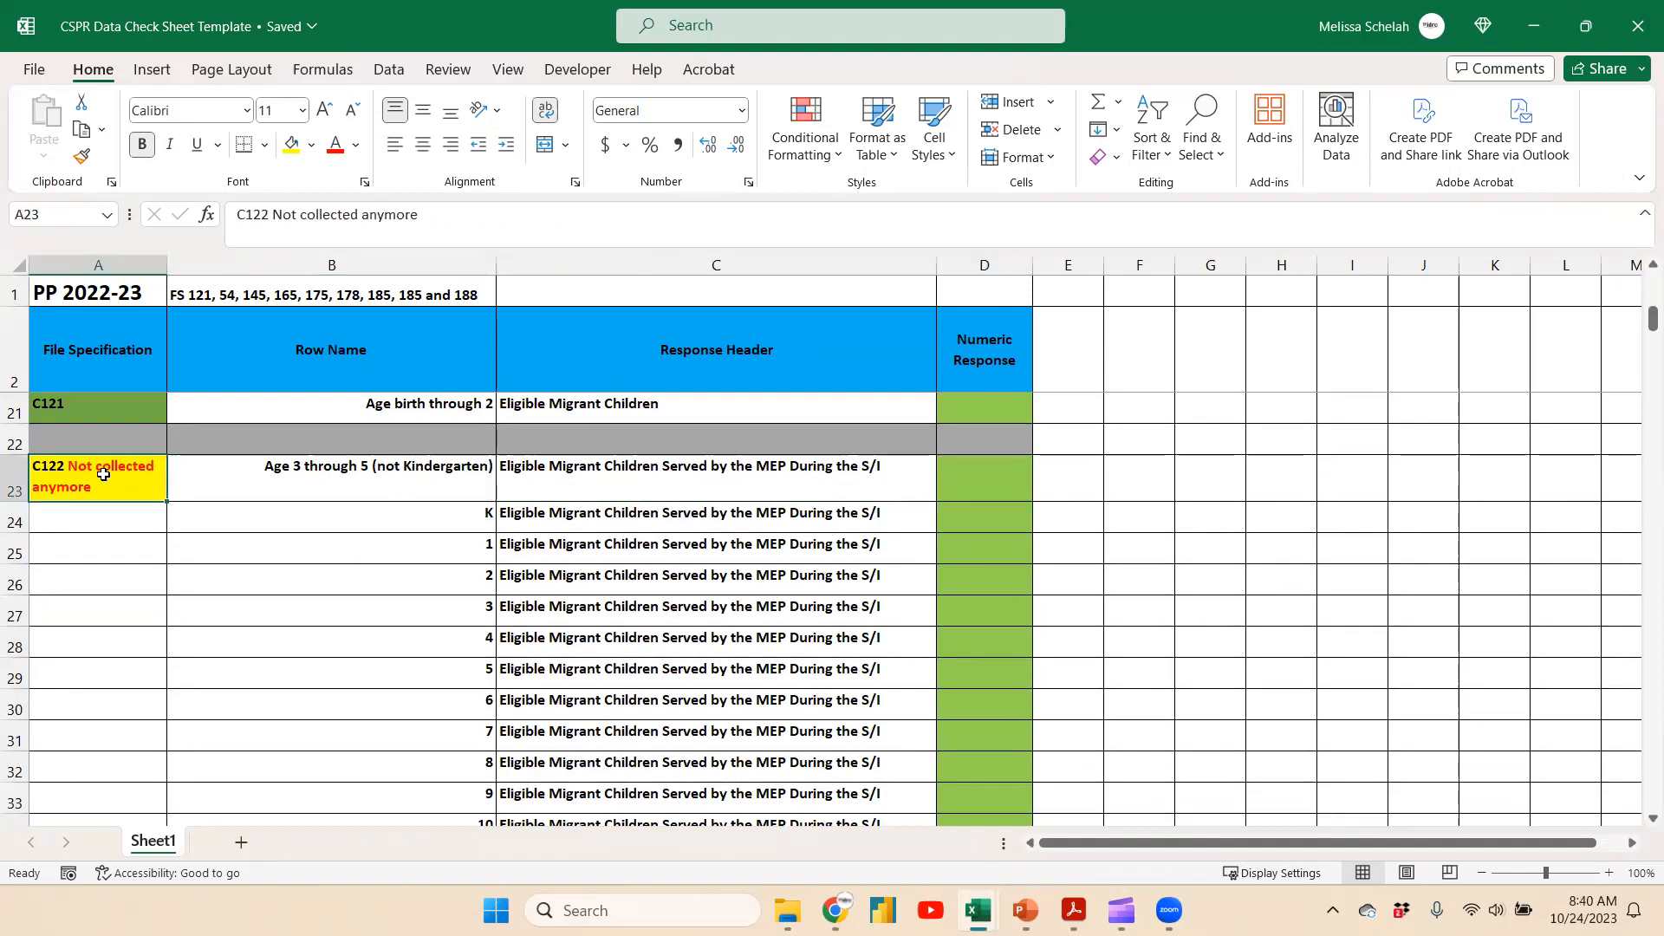
# Add Served in Summer as a pivot filter and restrict it to Y only
pyautogui.click(976, 474)
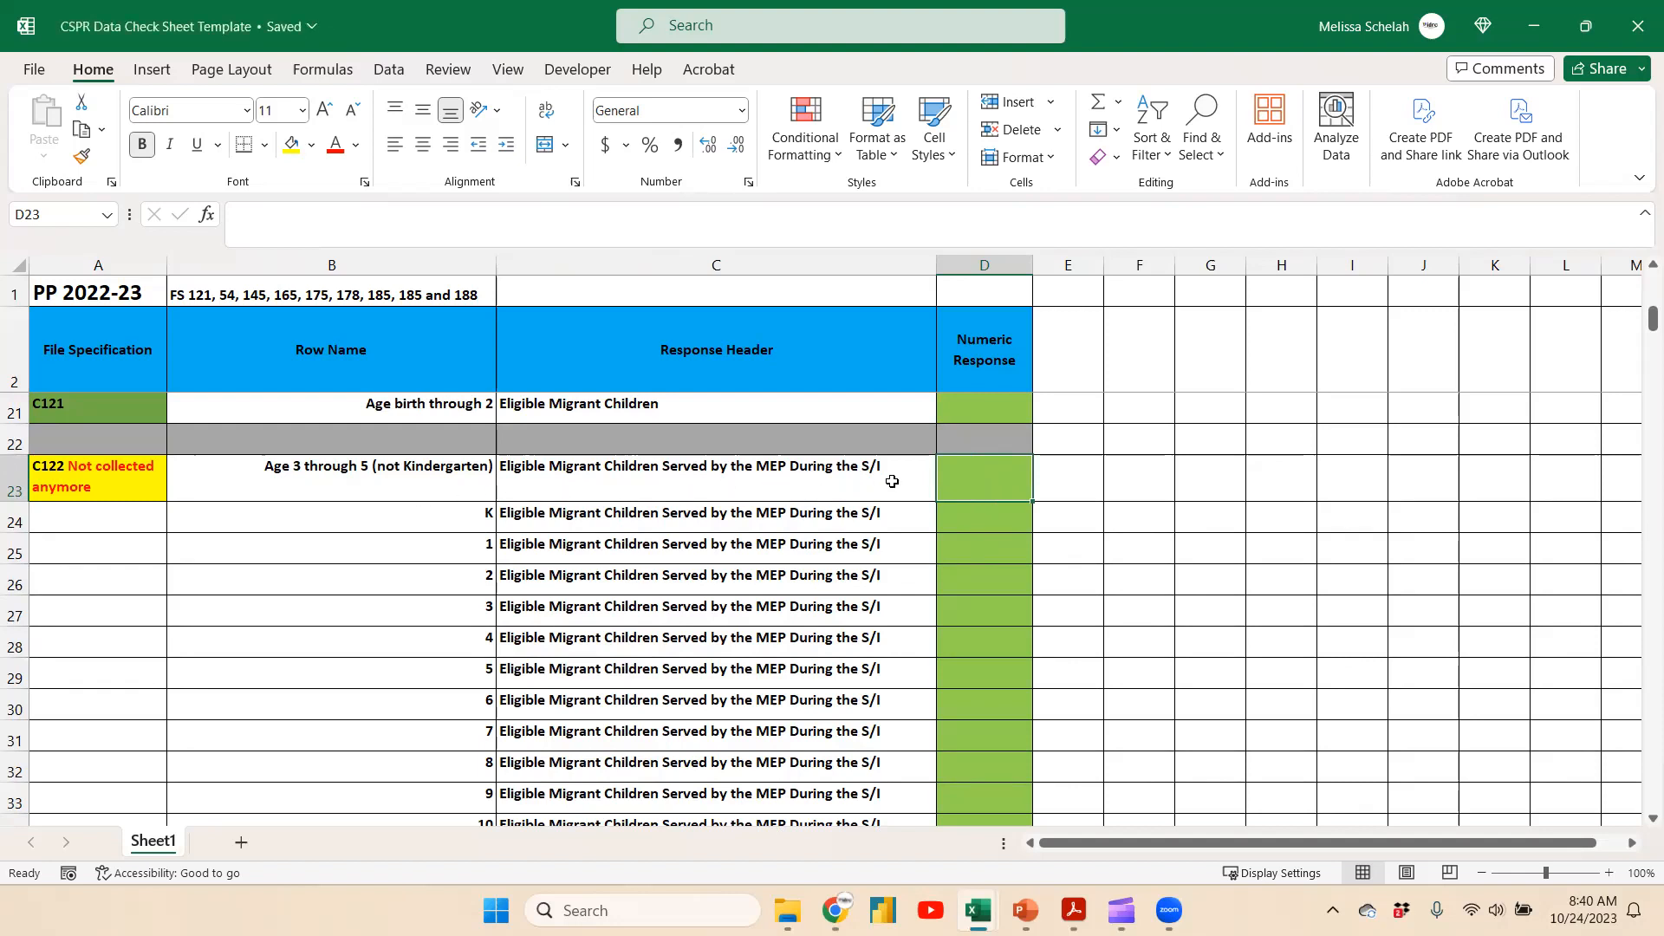
pyautogui.click(1535, 26)
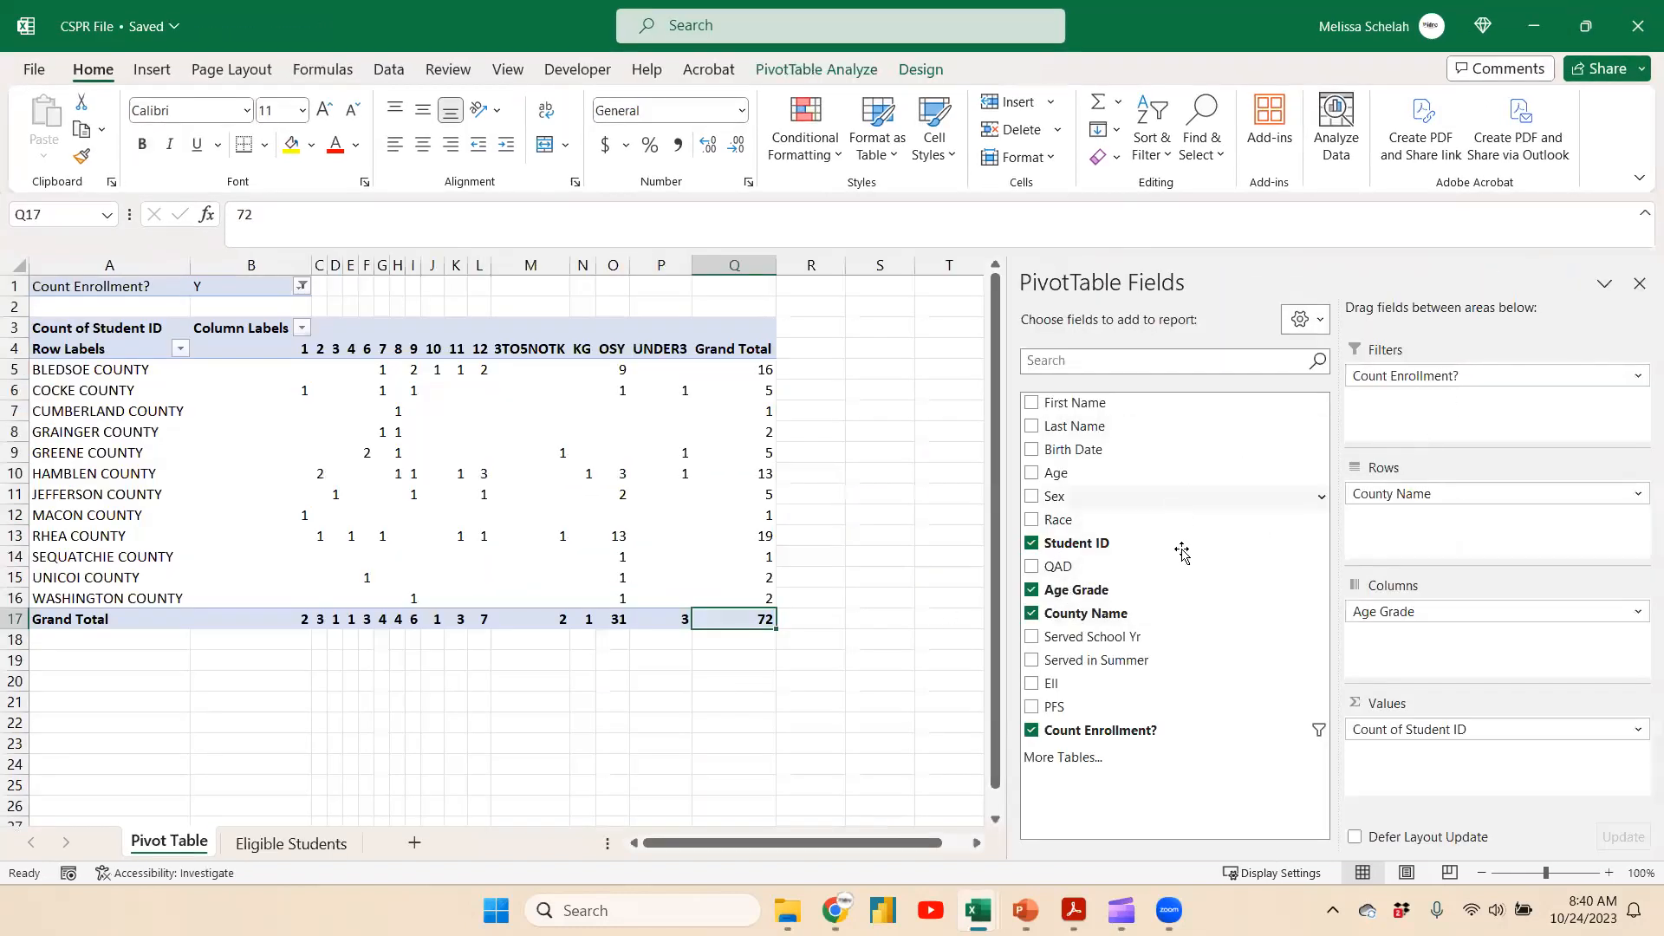
pyautogui.moveTo(1148, 664); pyautogui.dragTo(1453, 424)
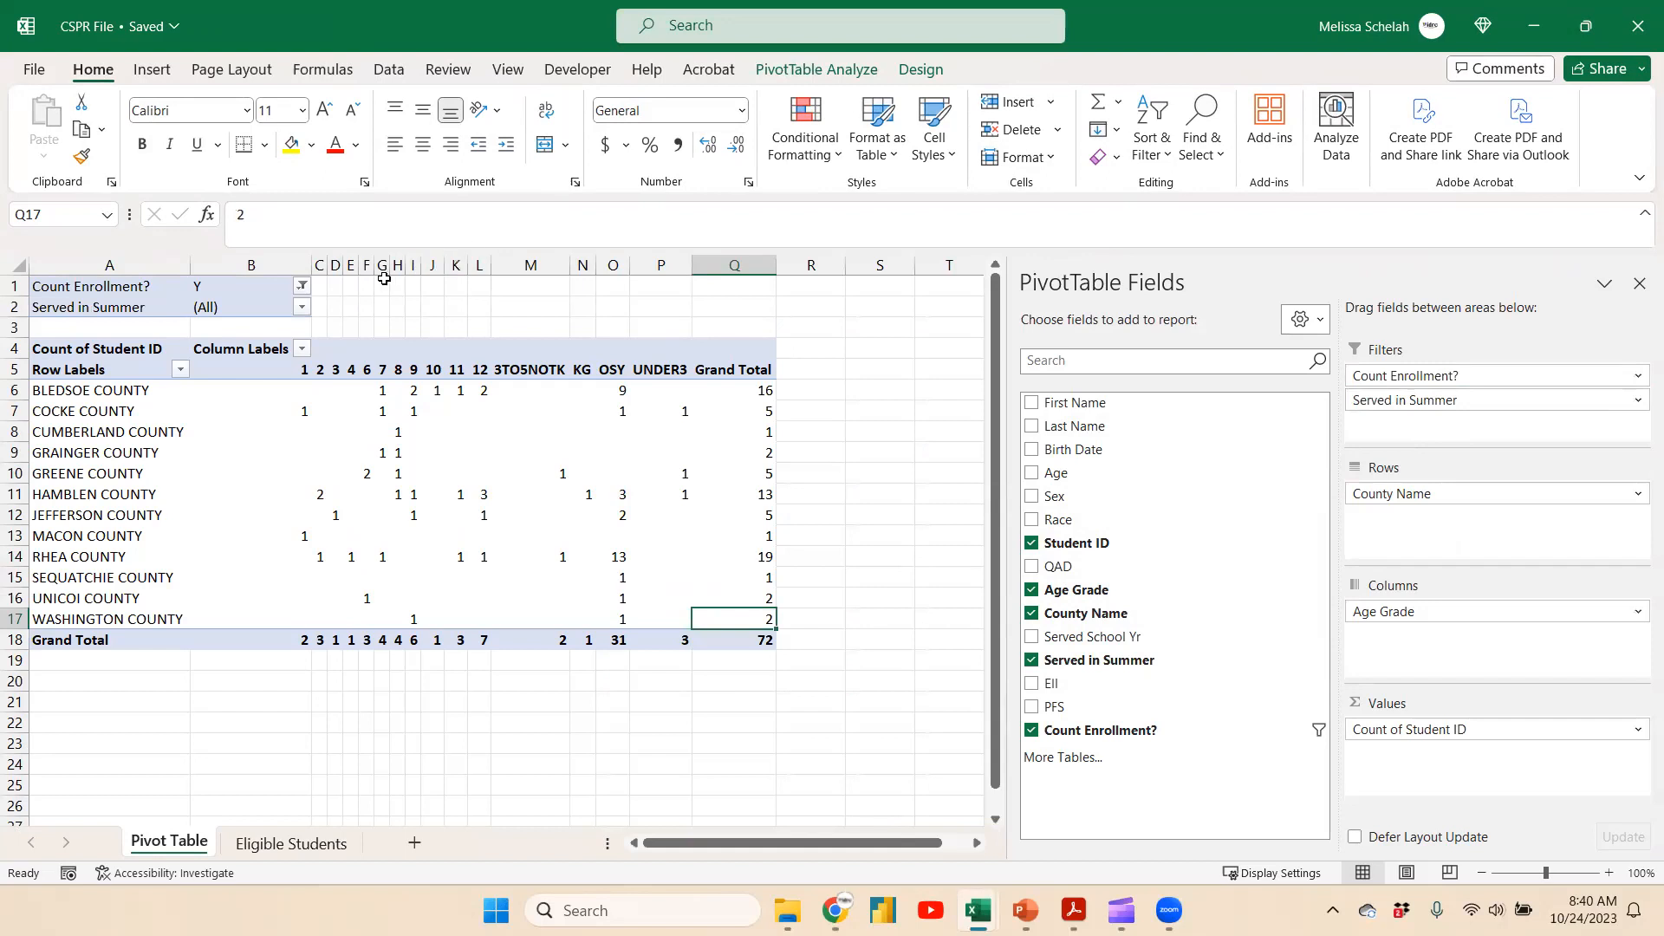
pyautogui.click(302, 309)
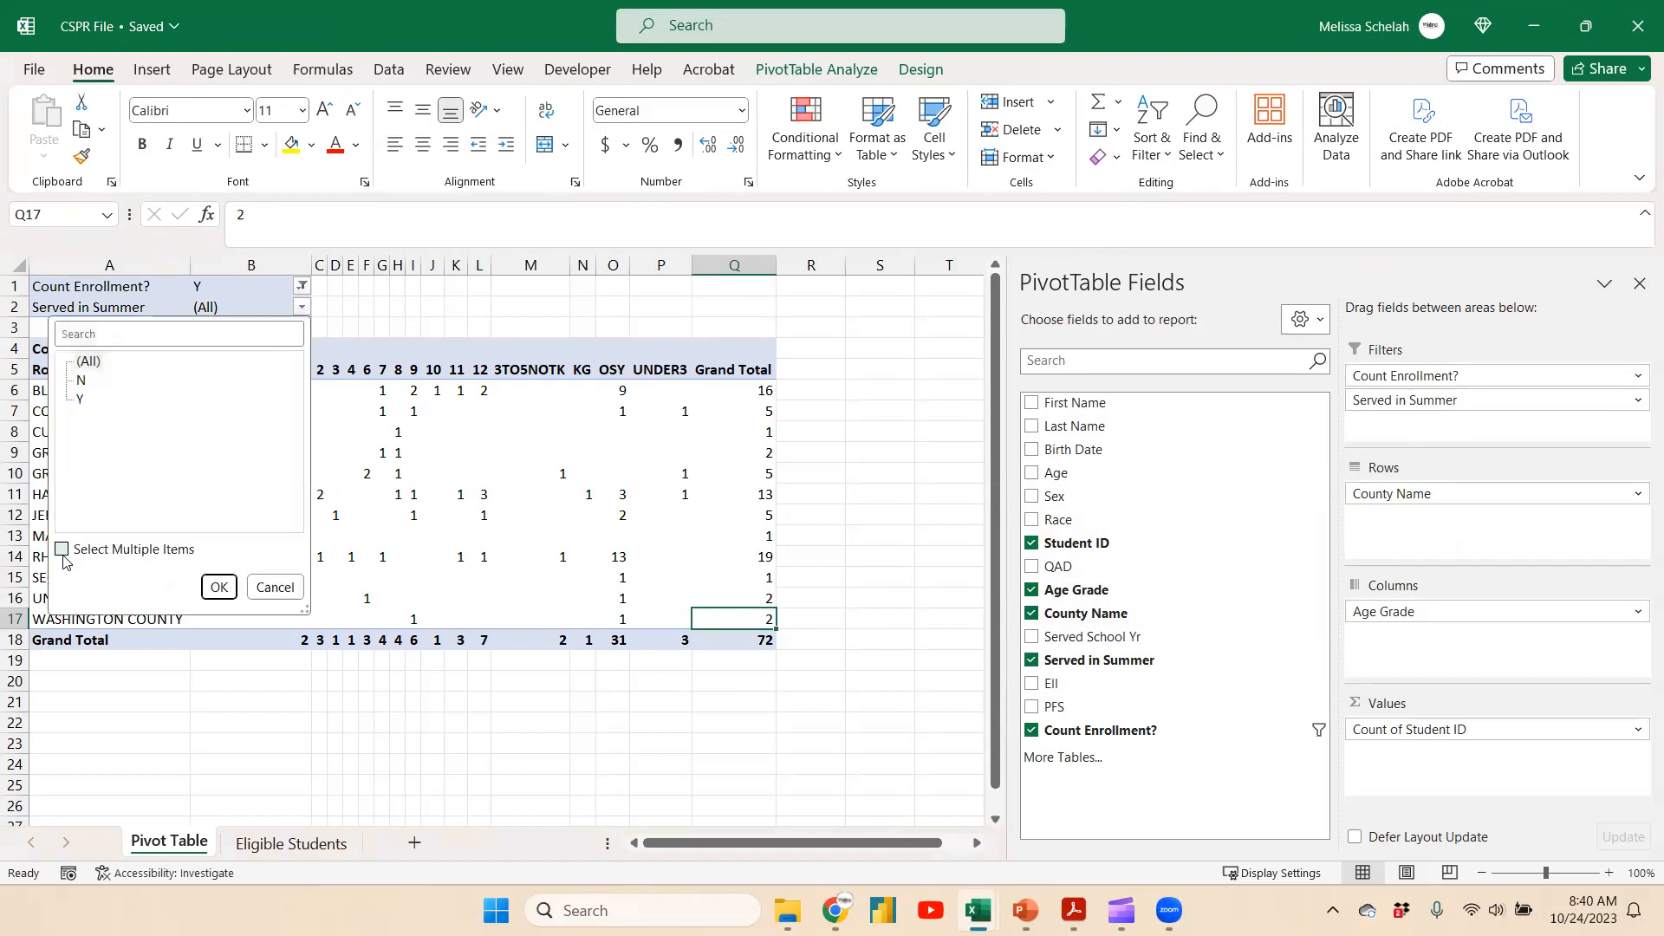
pyautogui.click(62, 551)
pyautogui.click(83, 362)
pyautogui.click(82, 400)
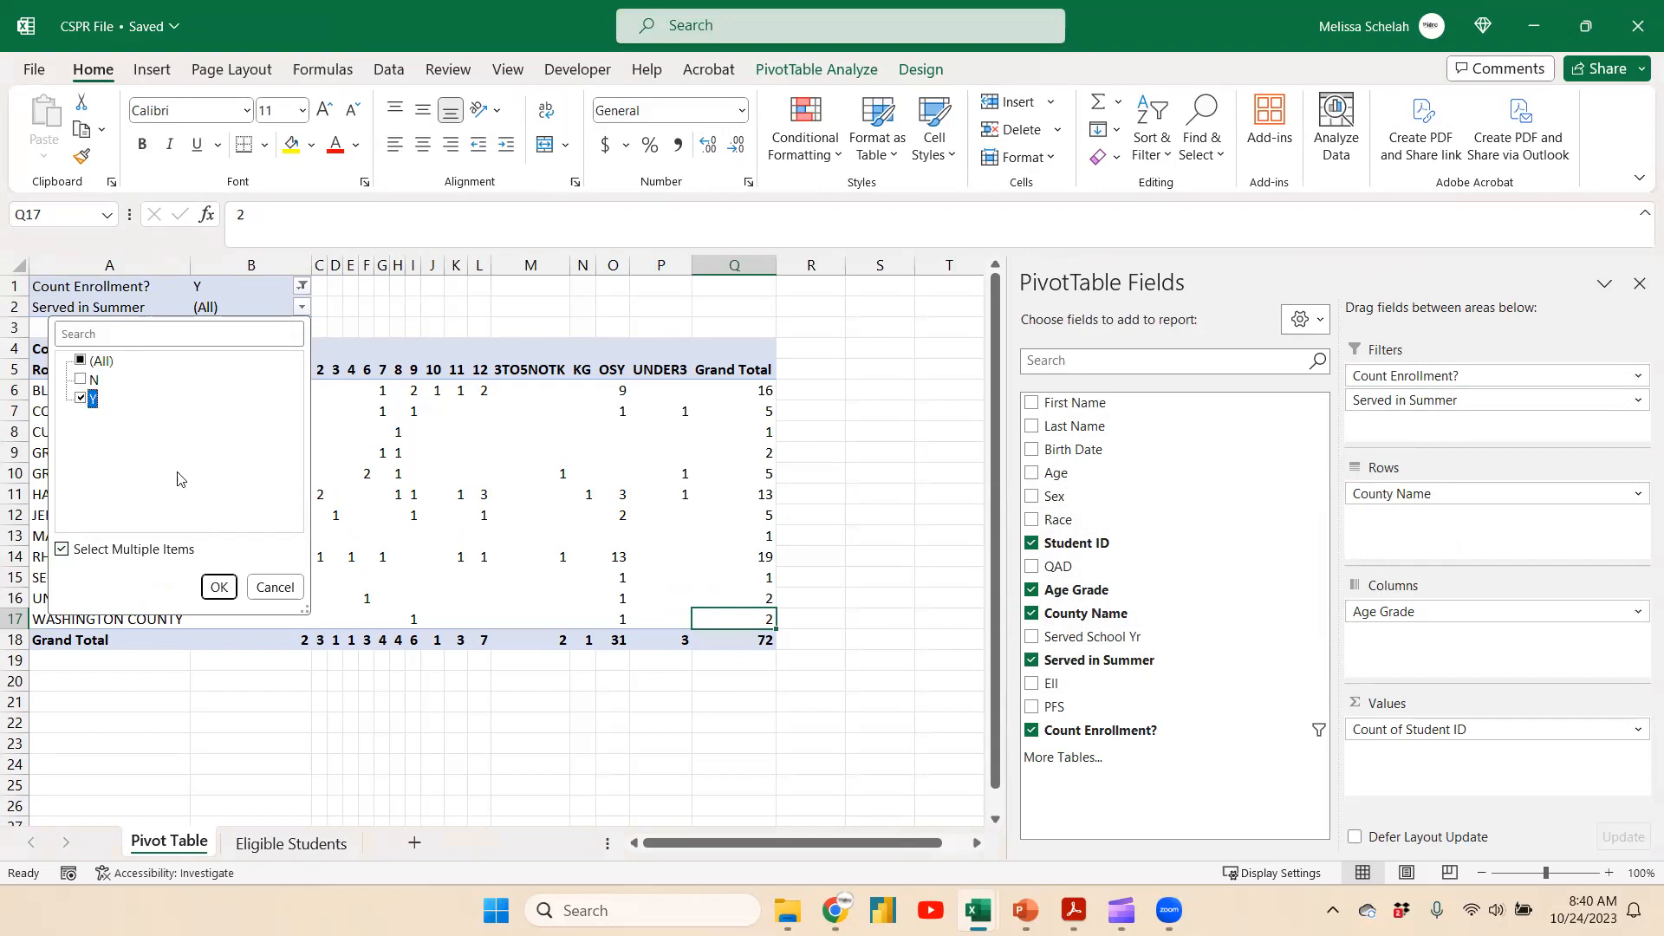
pyautogui.click(220, 587)
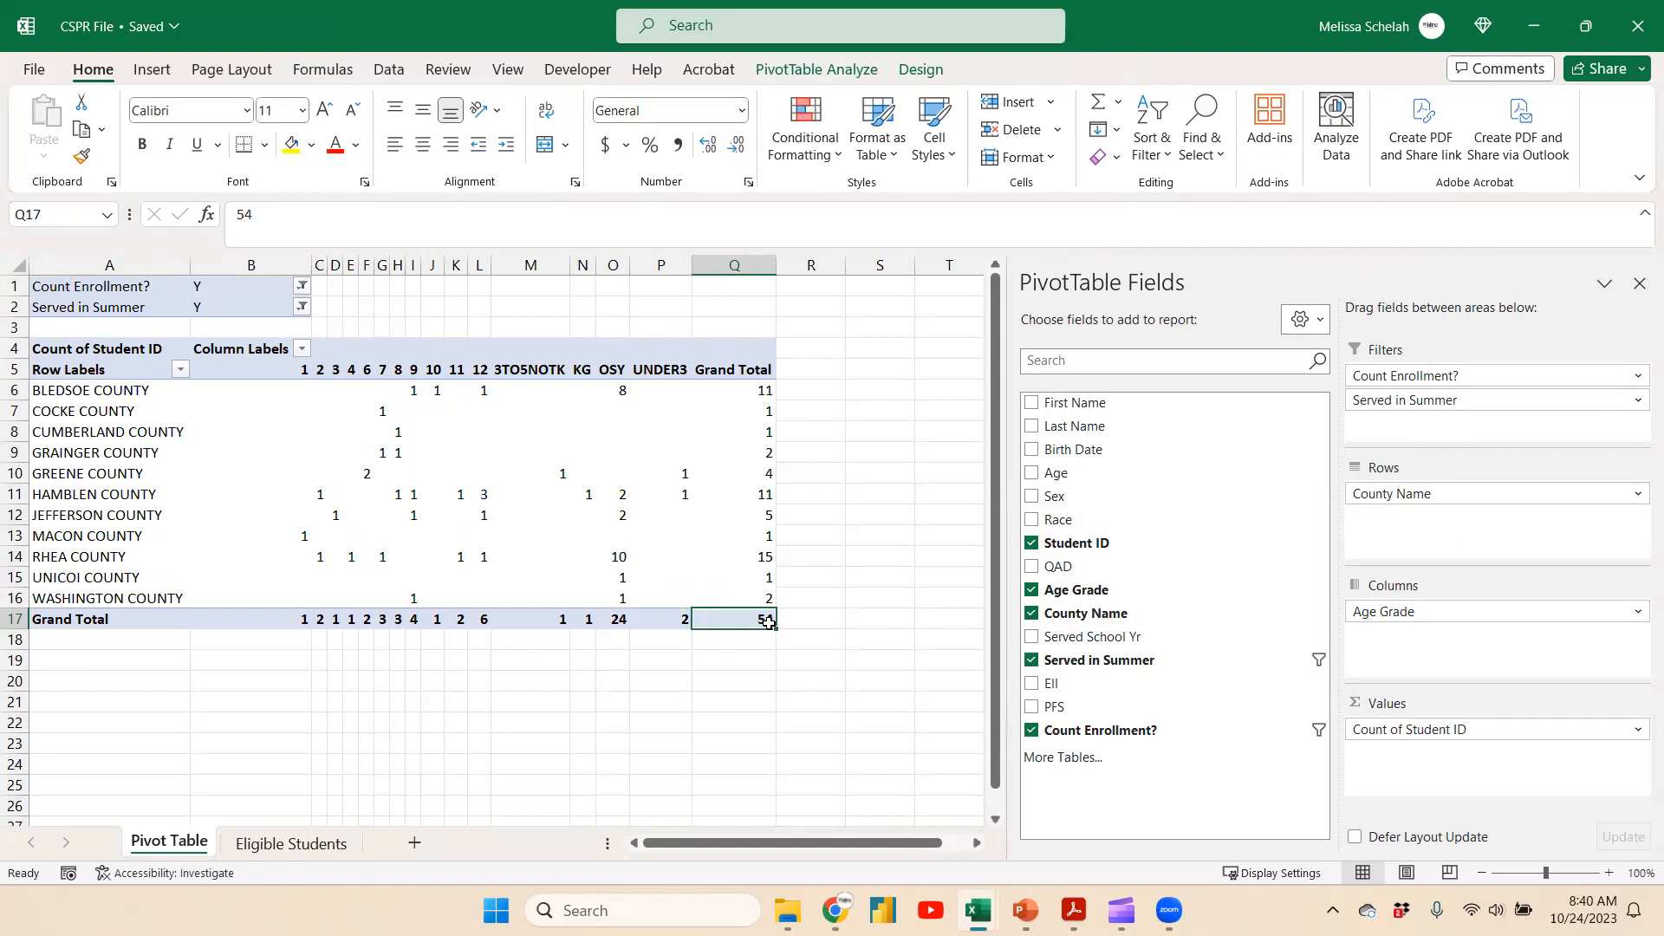
# Enter the 3TOSNOTK summer-served grand total, 1, as the Age 3 through 5 served response in the data check sheet
pyautogui.moveTo(744, 613)
pyautogui.click(541, 616)
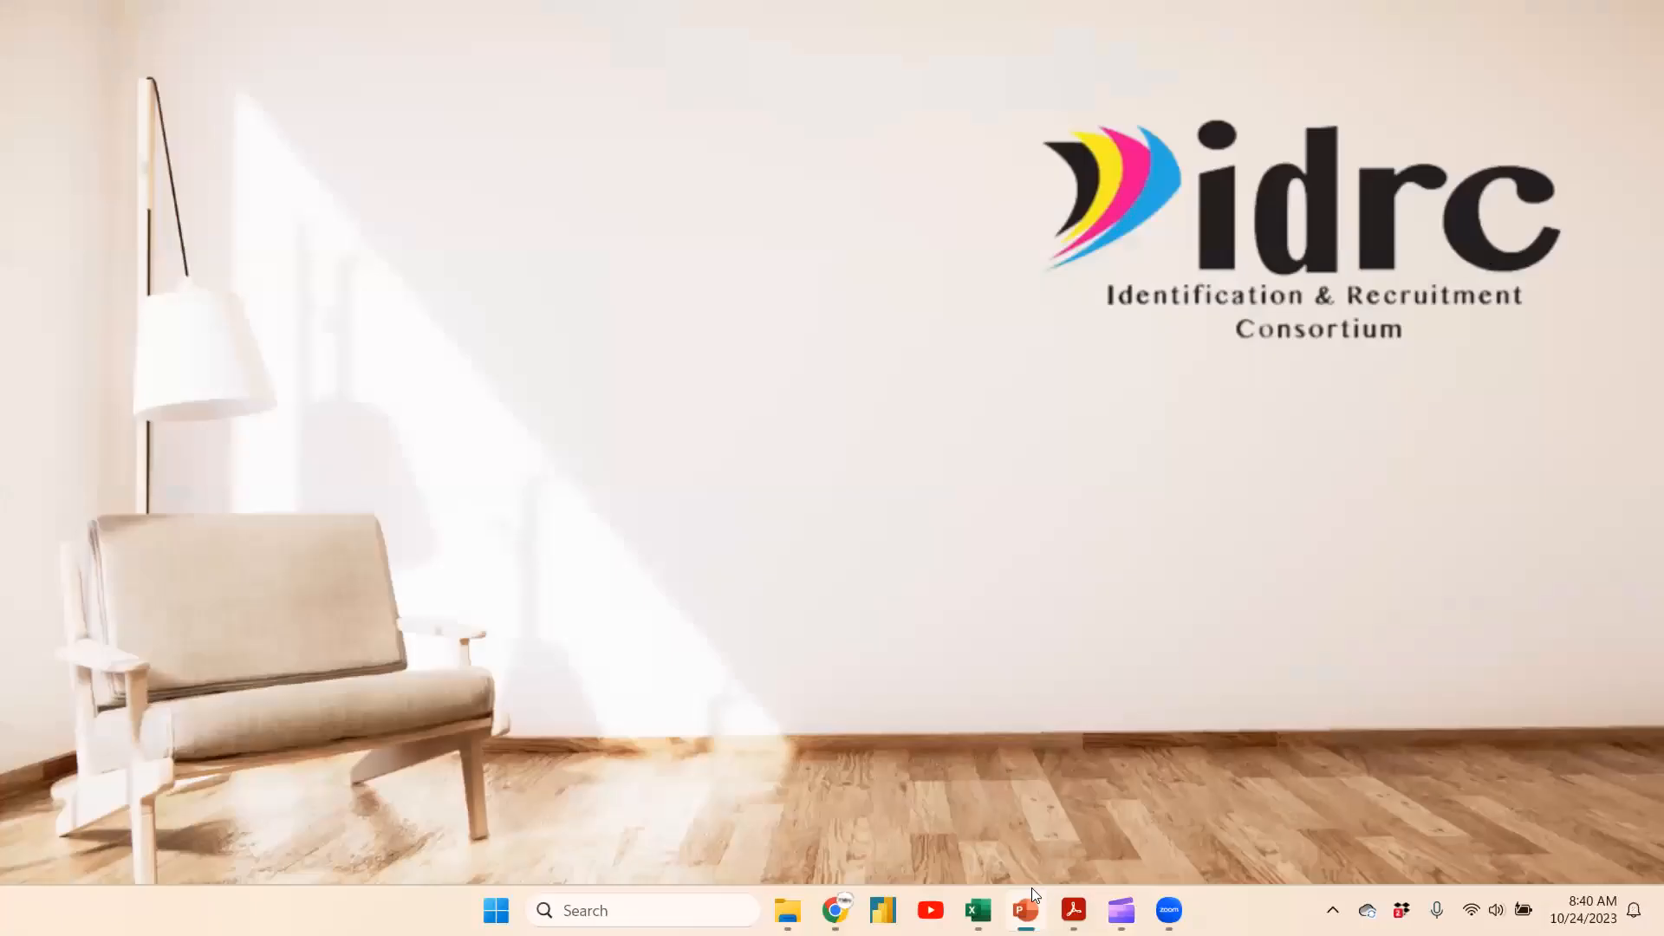
pyautogui.moveTo(978, 910)
pyautogui.click(1054, 835)
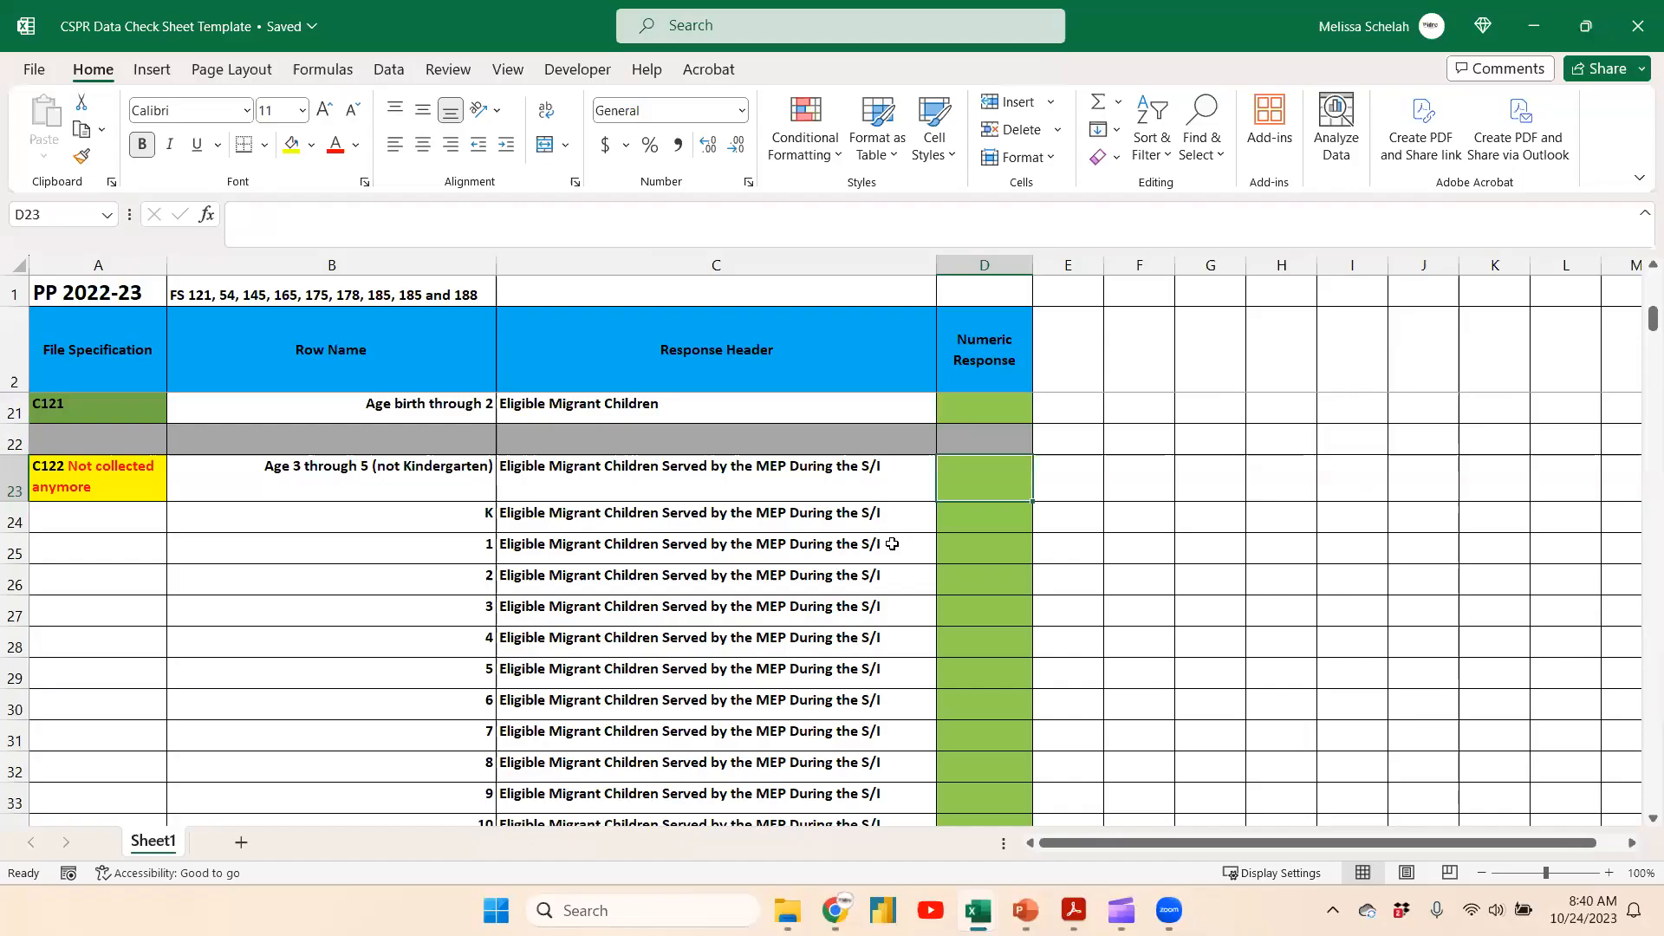
pyautogui.write('1')
pyautogui.press('Return')
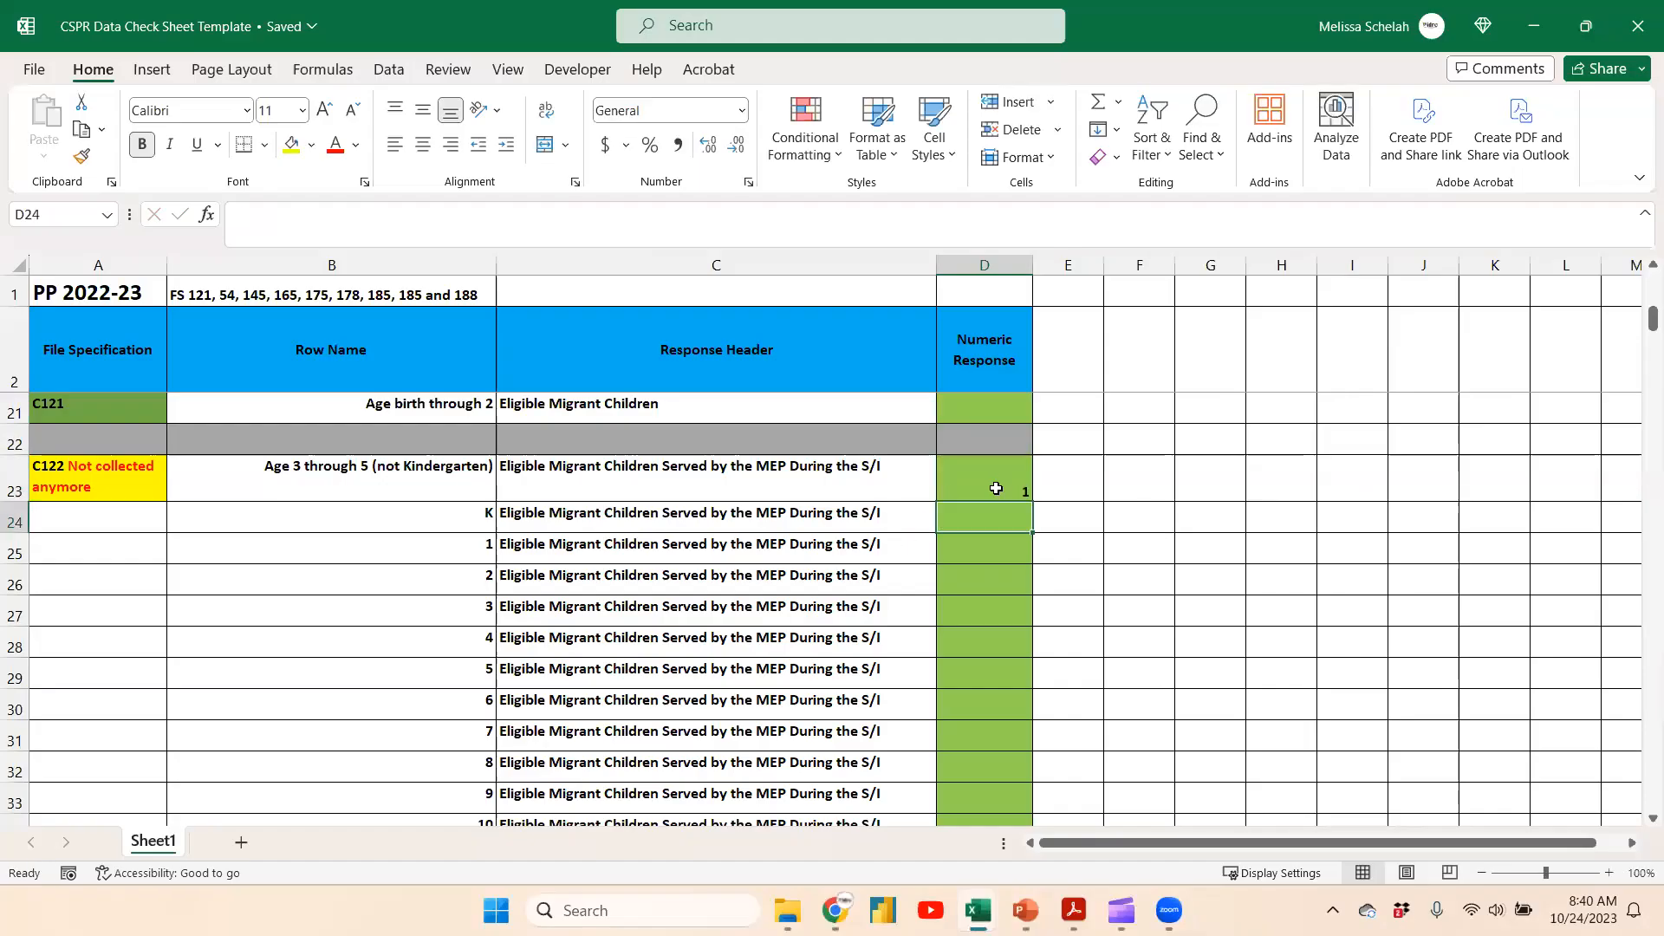
# Review the pivot's grade grand totals and the Age Grade filter list in the Eligible Students sheet
pyautogui.hotkey('alt', 'Tab')
pyautogui.moveTo(977, 910)
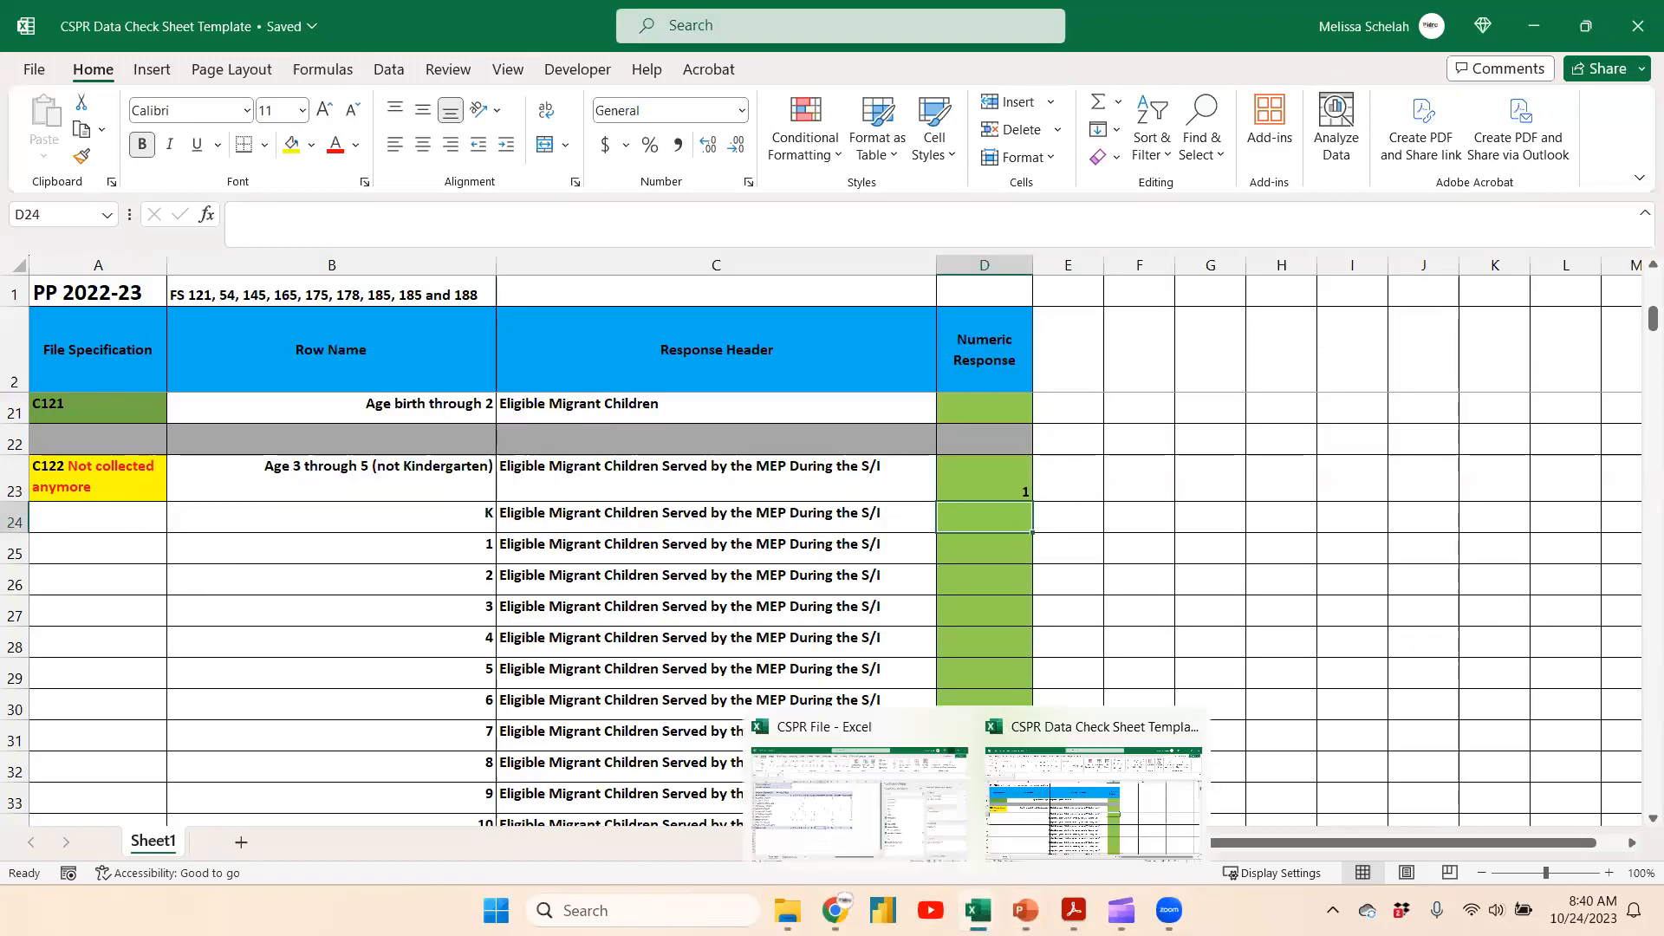
pyautogui.click(920, 830)
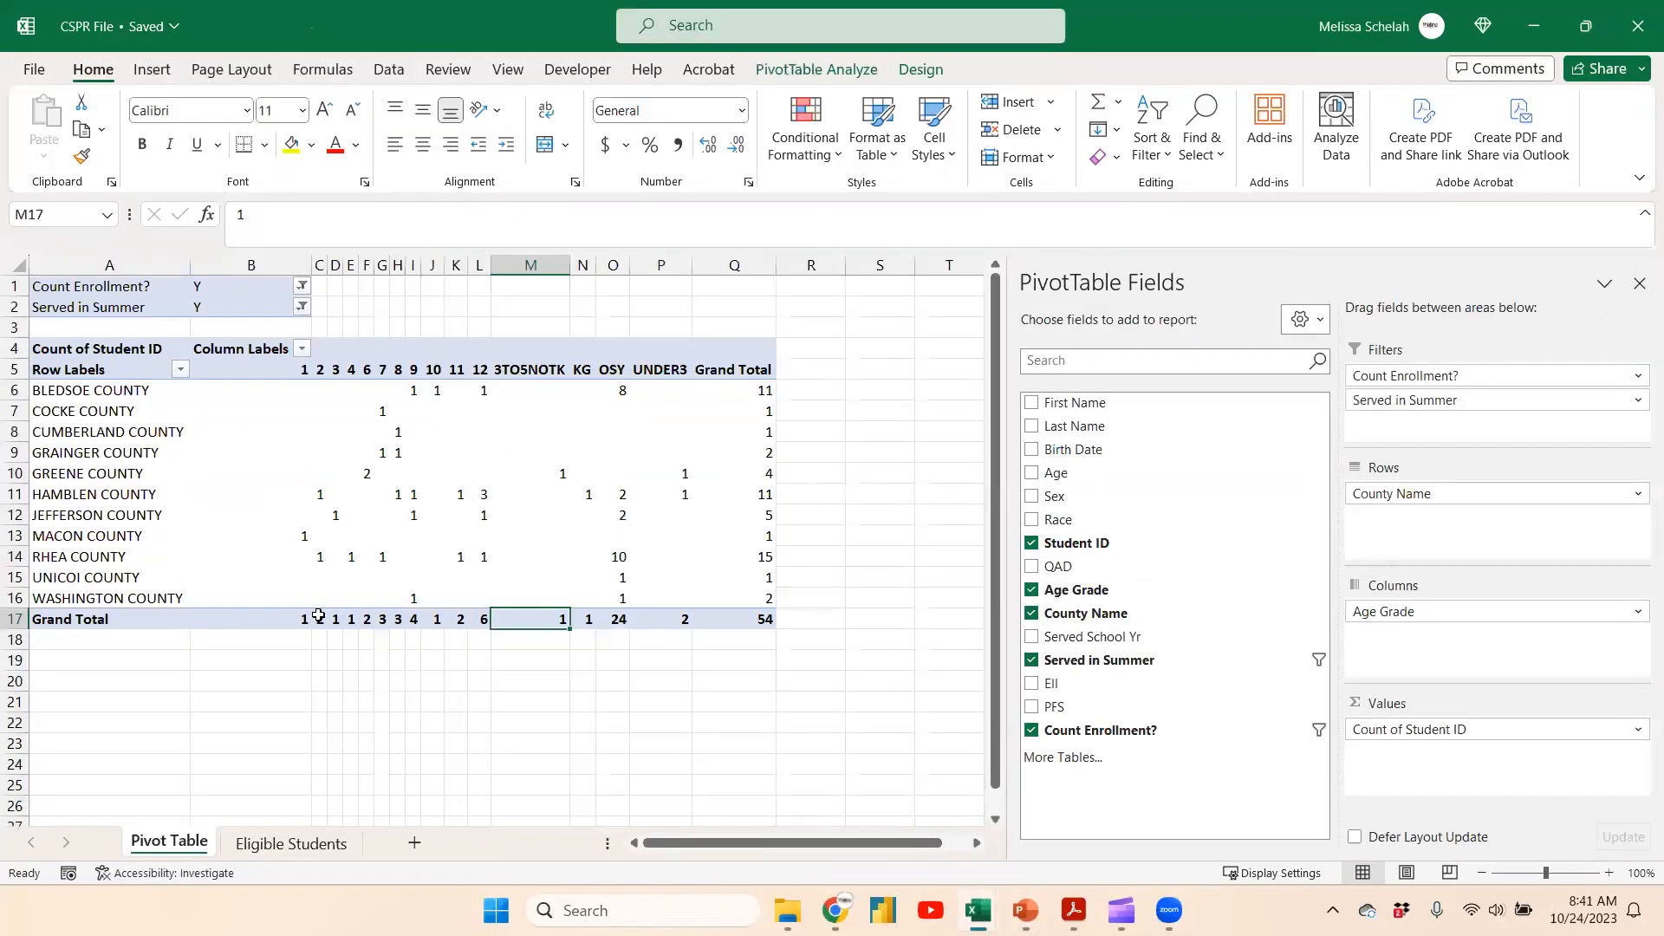
pyautogui.moveTo(295, 622)
pyautogui.moveTo(289, 621); pyautogui.dragTo(482, 620)
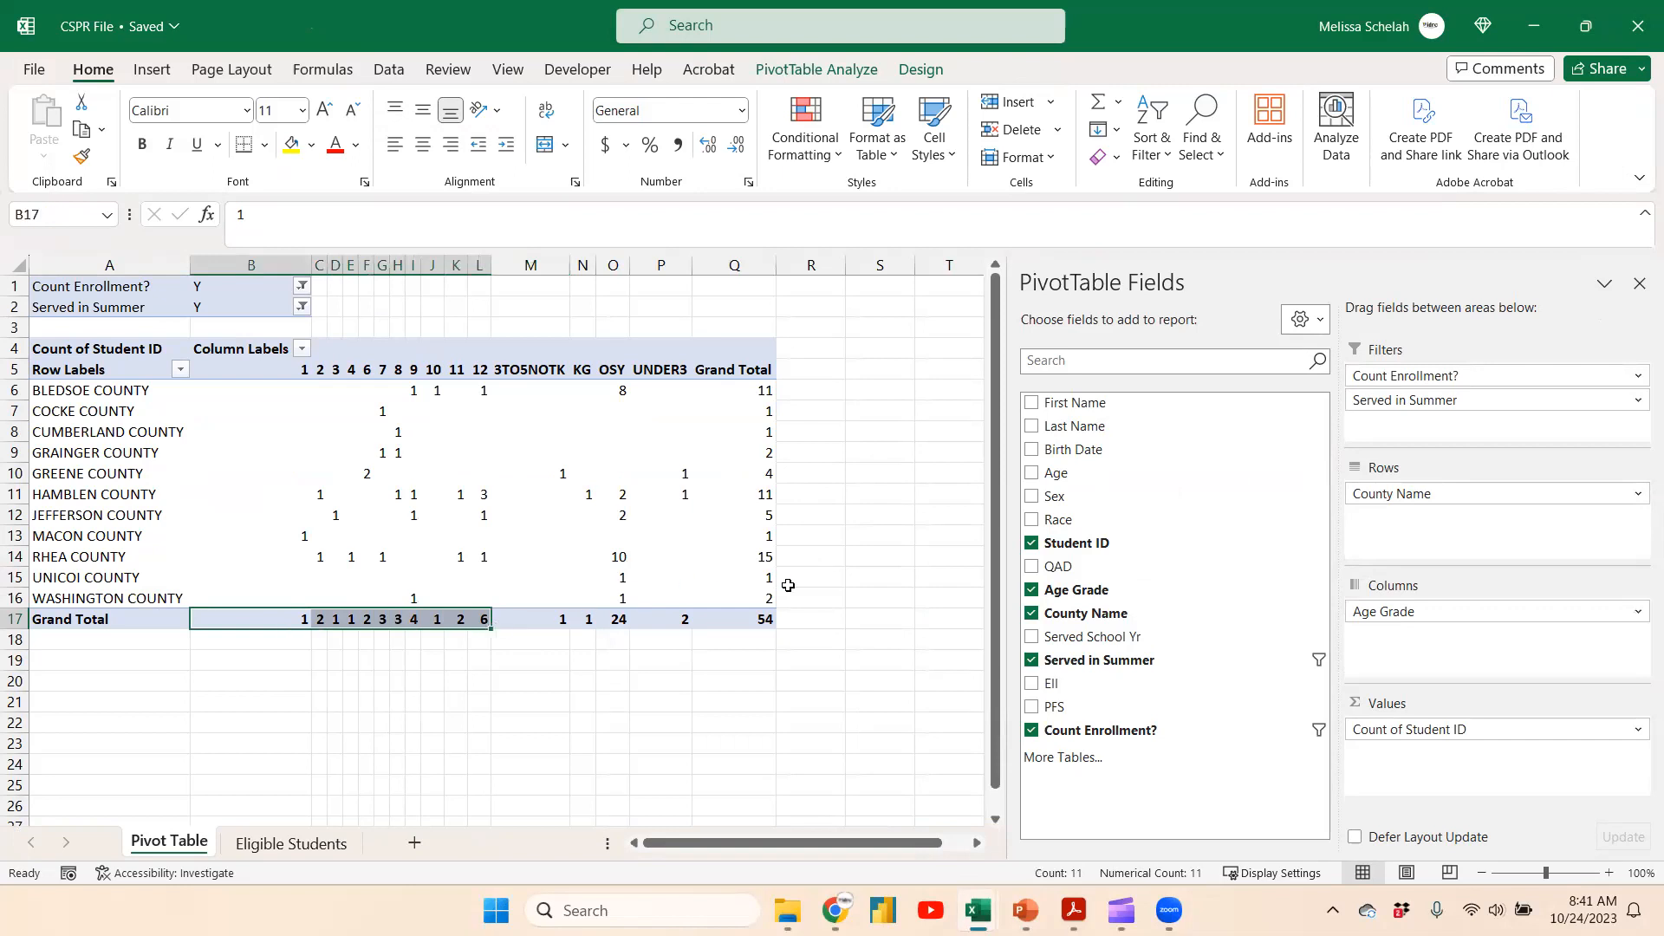
pyautogui.click(472, 621)
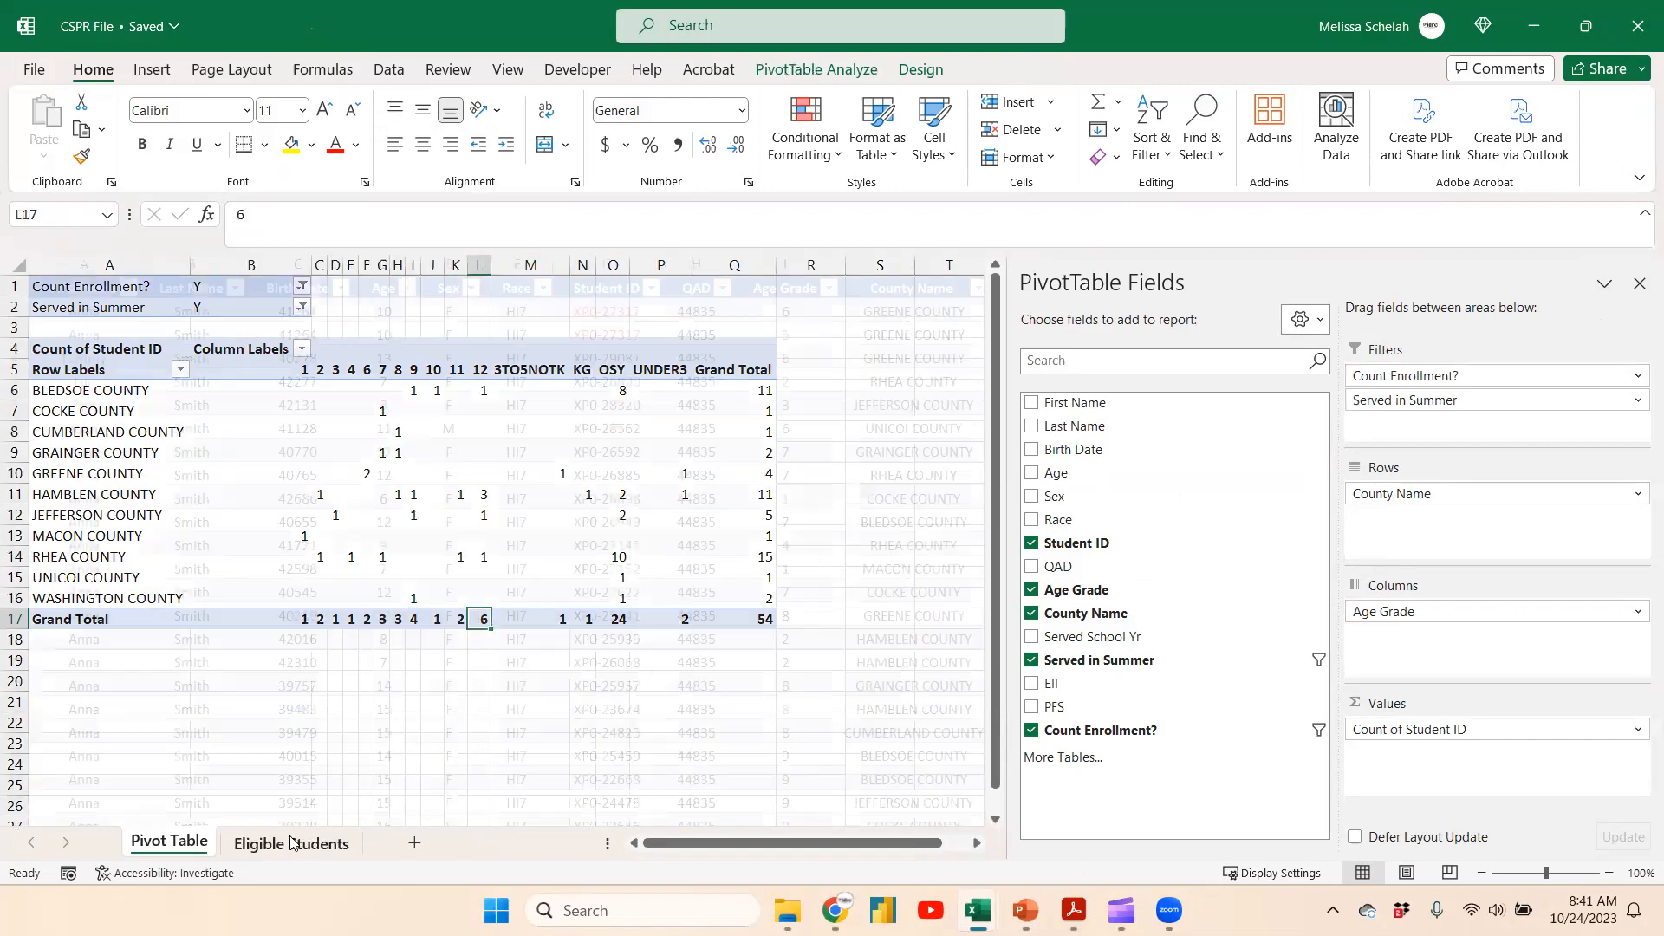
pyautogui.click(291, 843)
pyautogui.click(828, 288)
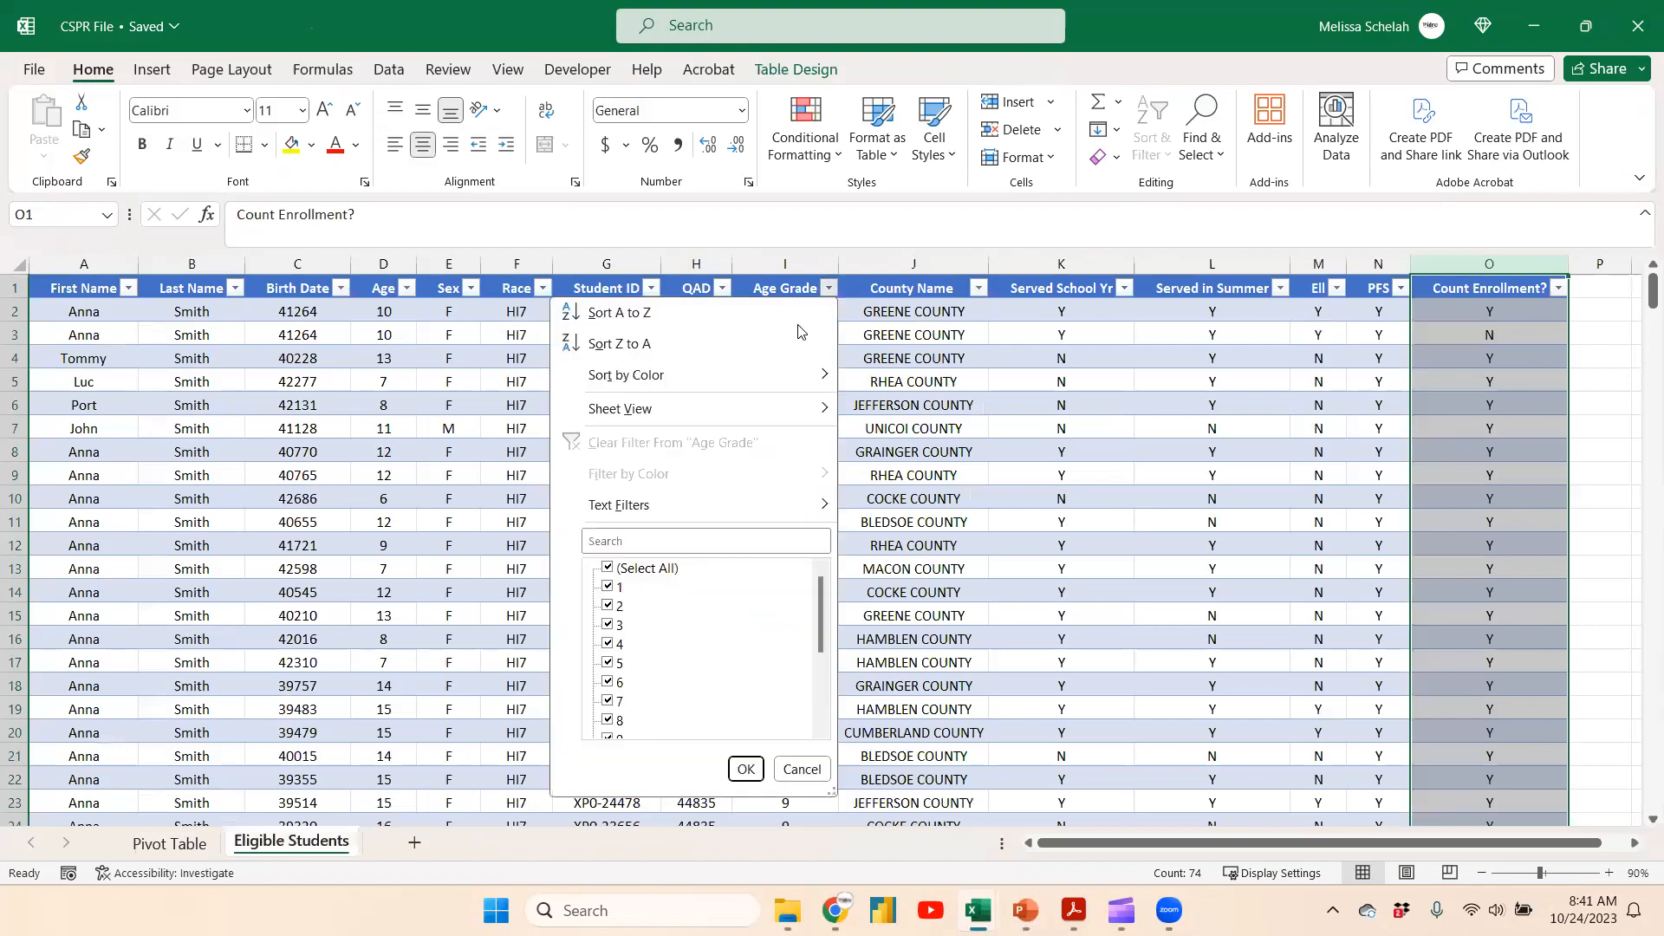
pyautogui.click(801, 768)
# Reset the Served in Summer pivot filter to include both N and Y
pyautogui.click(170, 843)
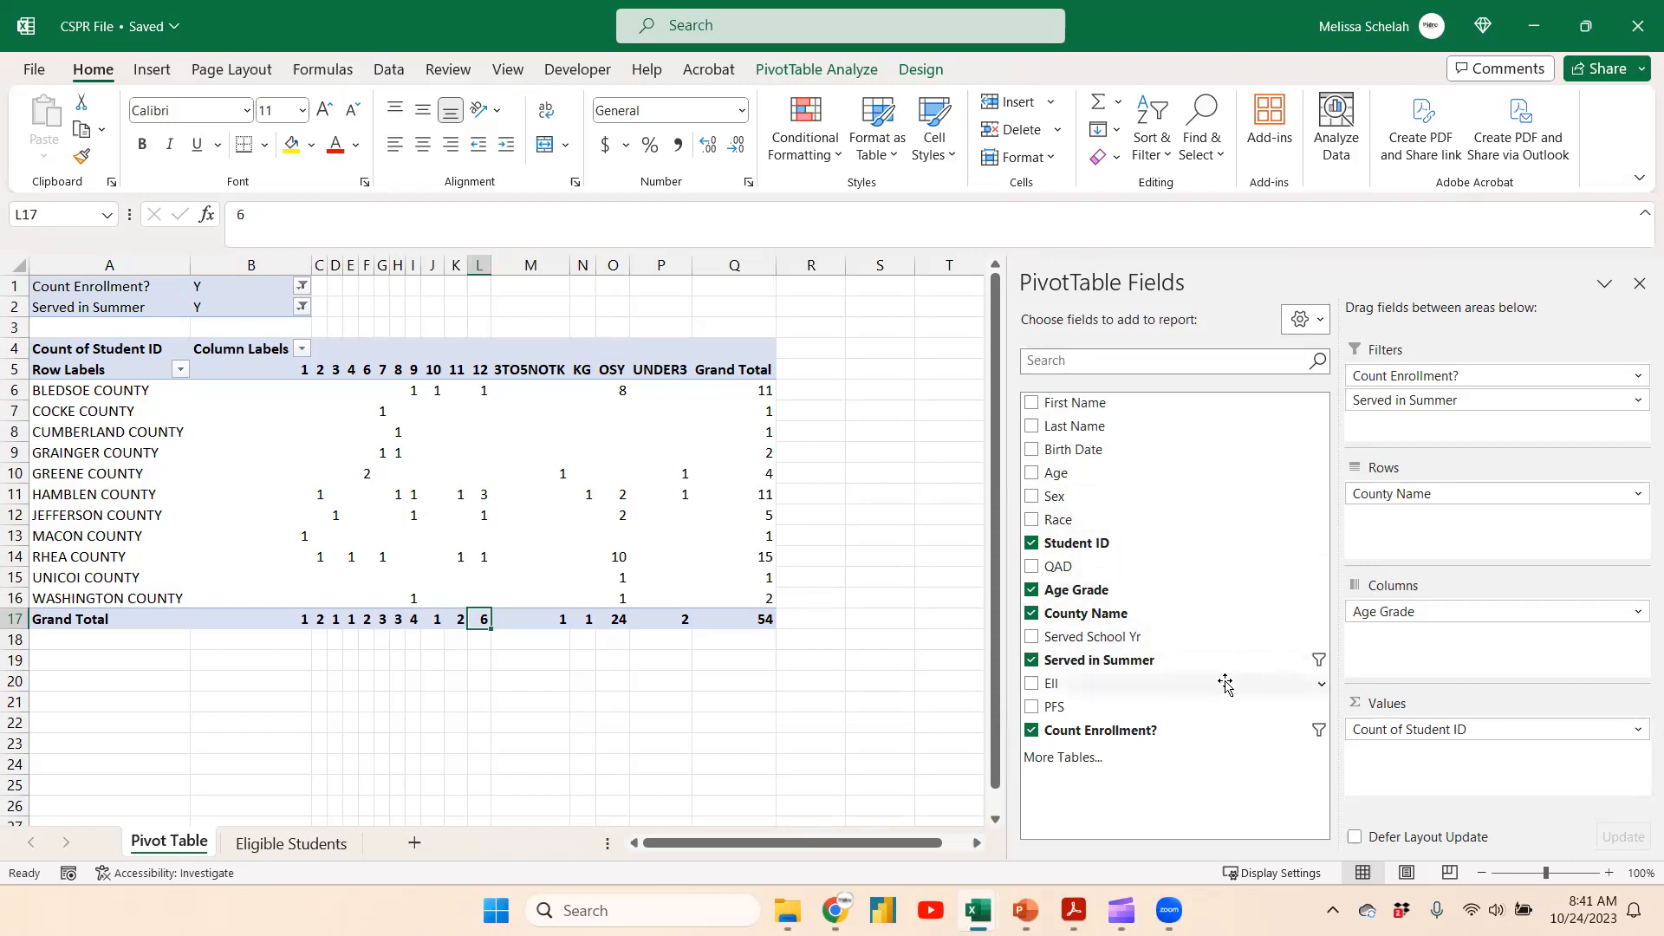
pyautogui.click(302, 308)
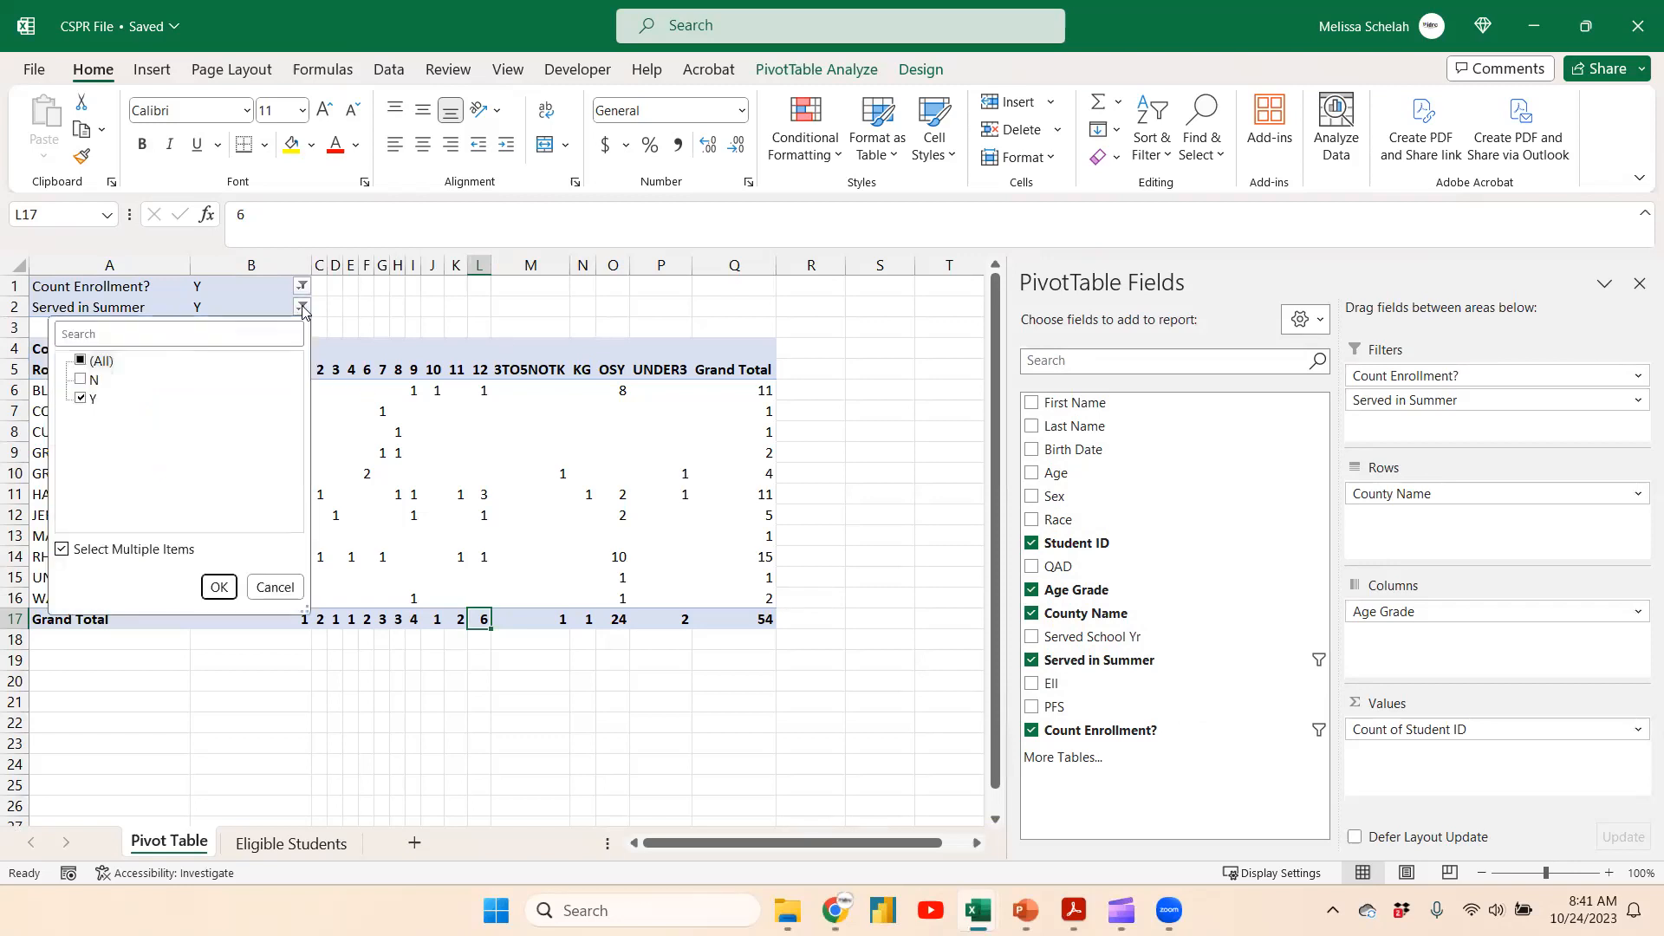
pyautogui.click(80, 382)
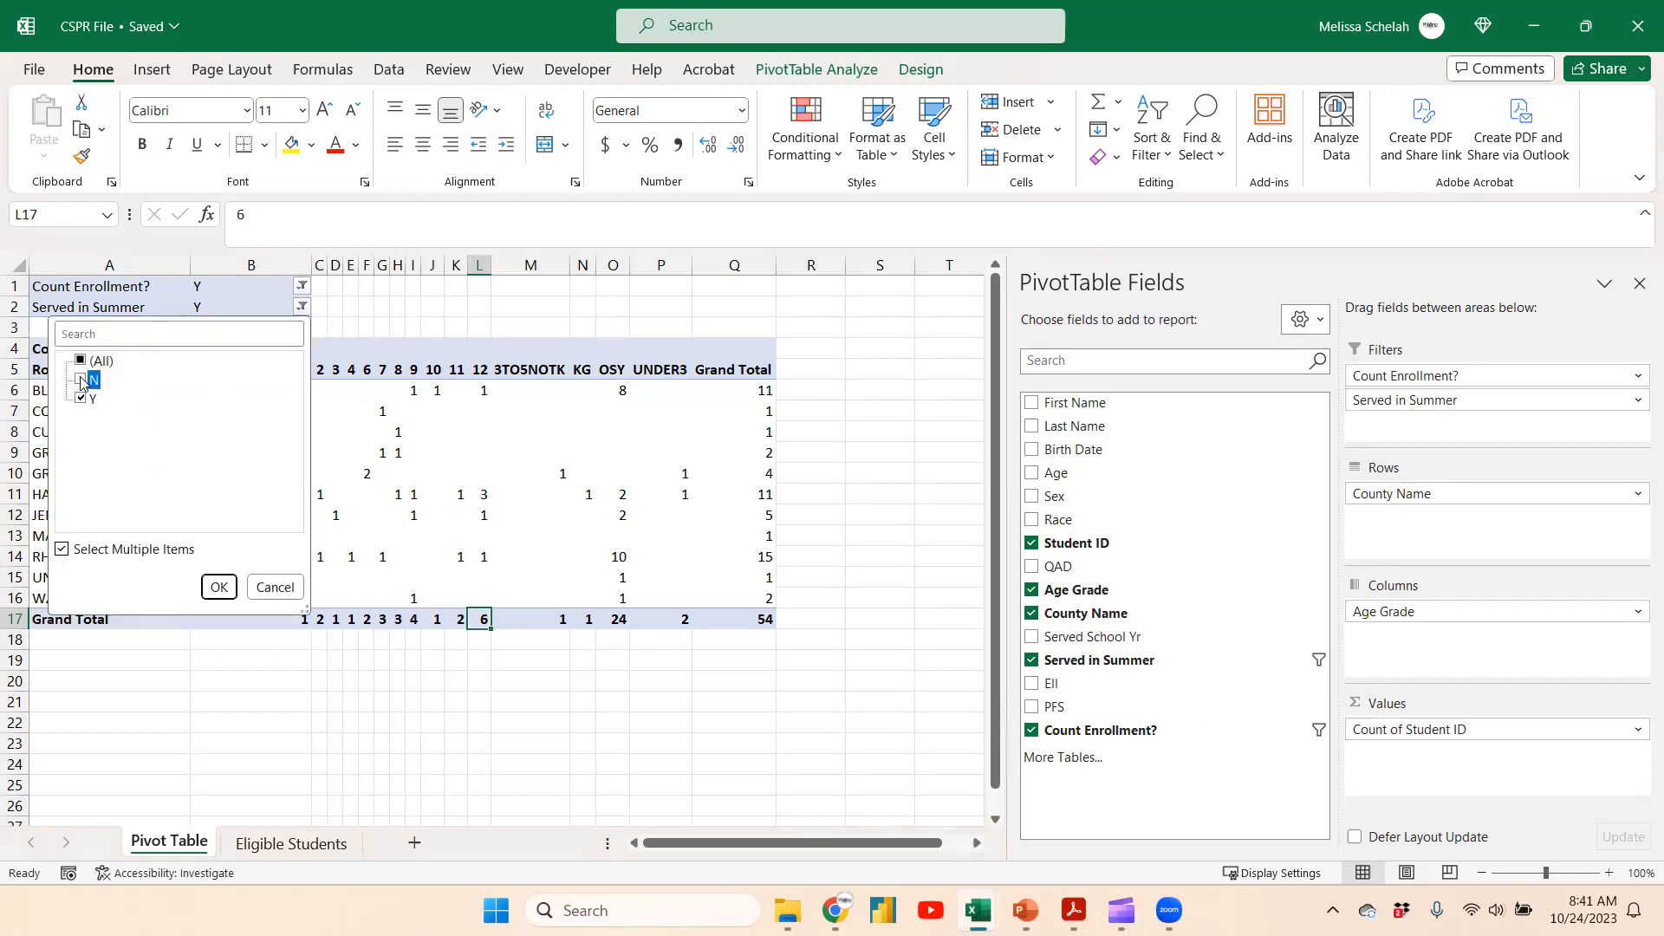
pyautogui.click(218, 589)
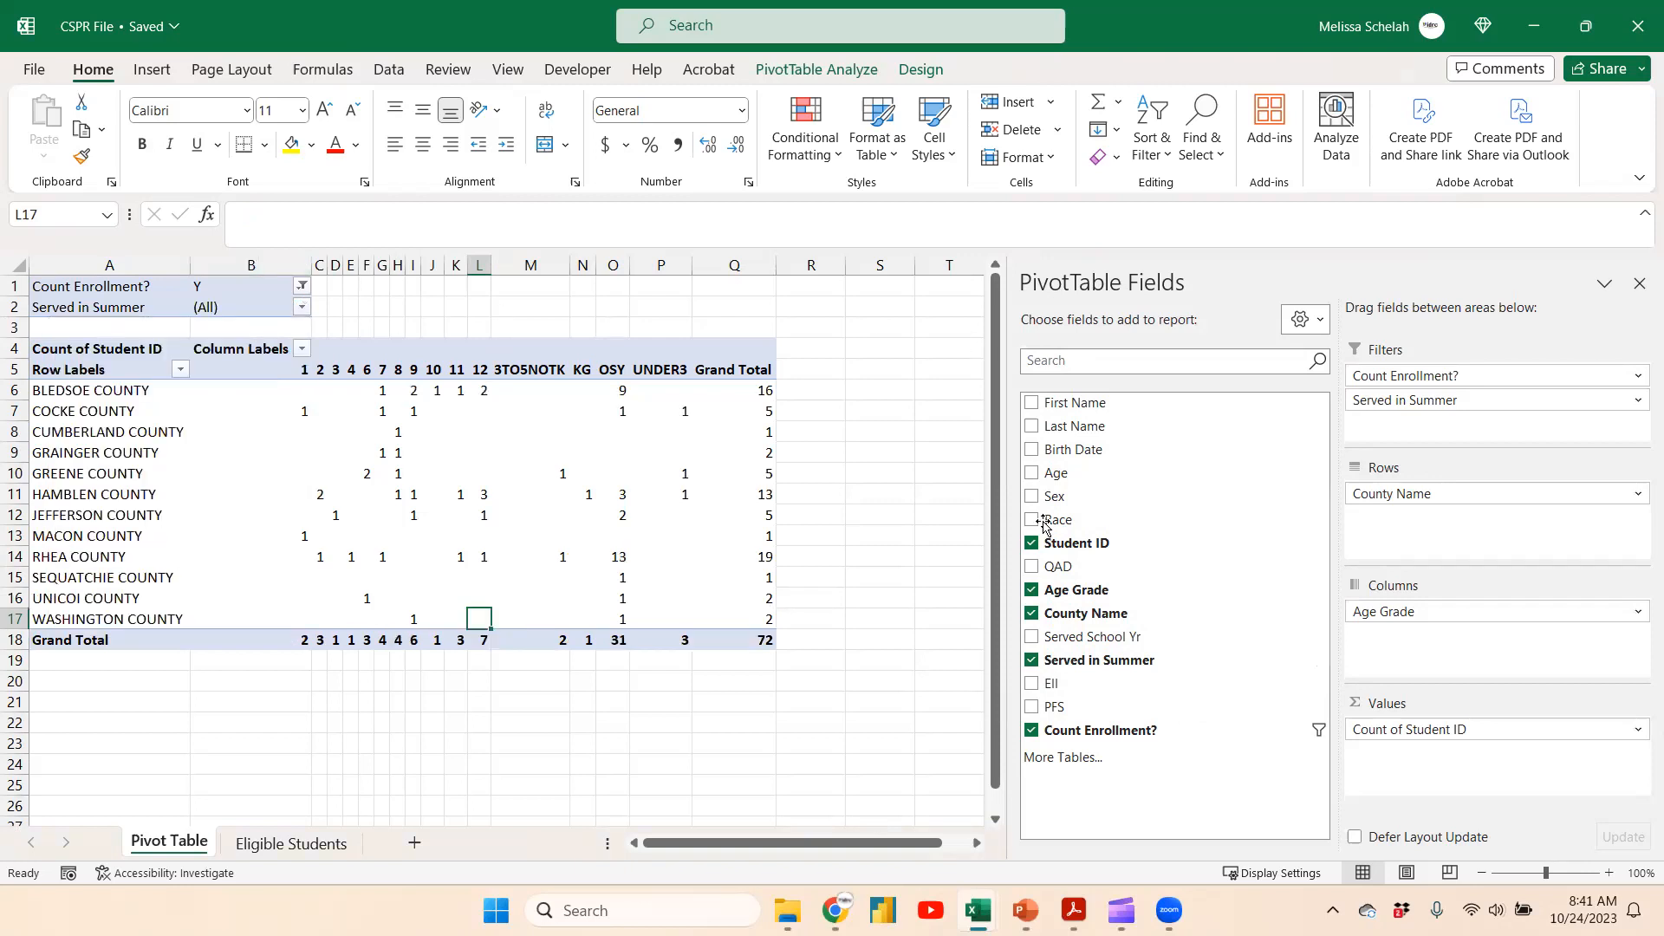
# Add Ell as a pivot filter and restrict it to Y only
pyautogui.moveTo(1118, 700); pyautogui.dragTo(1508, 423)
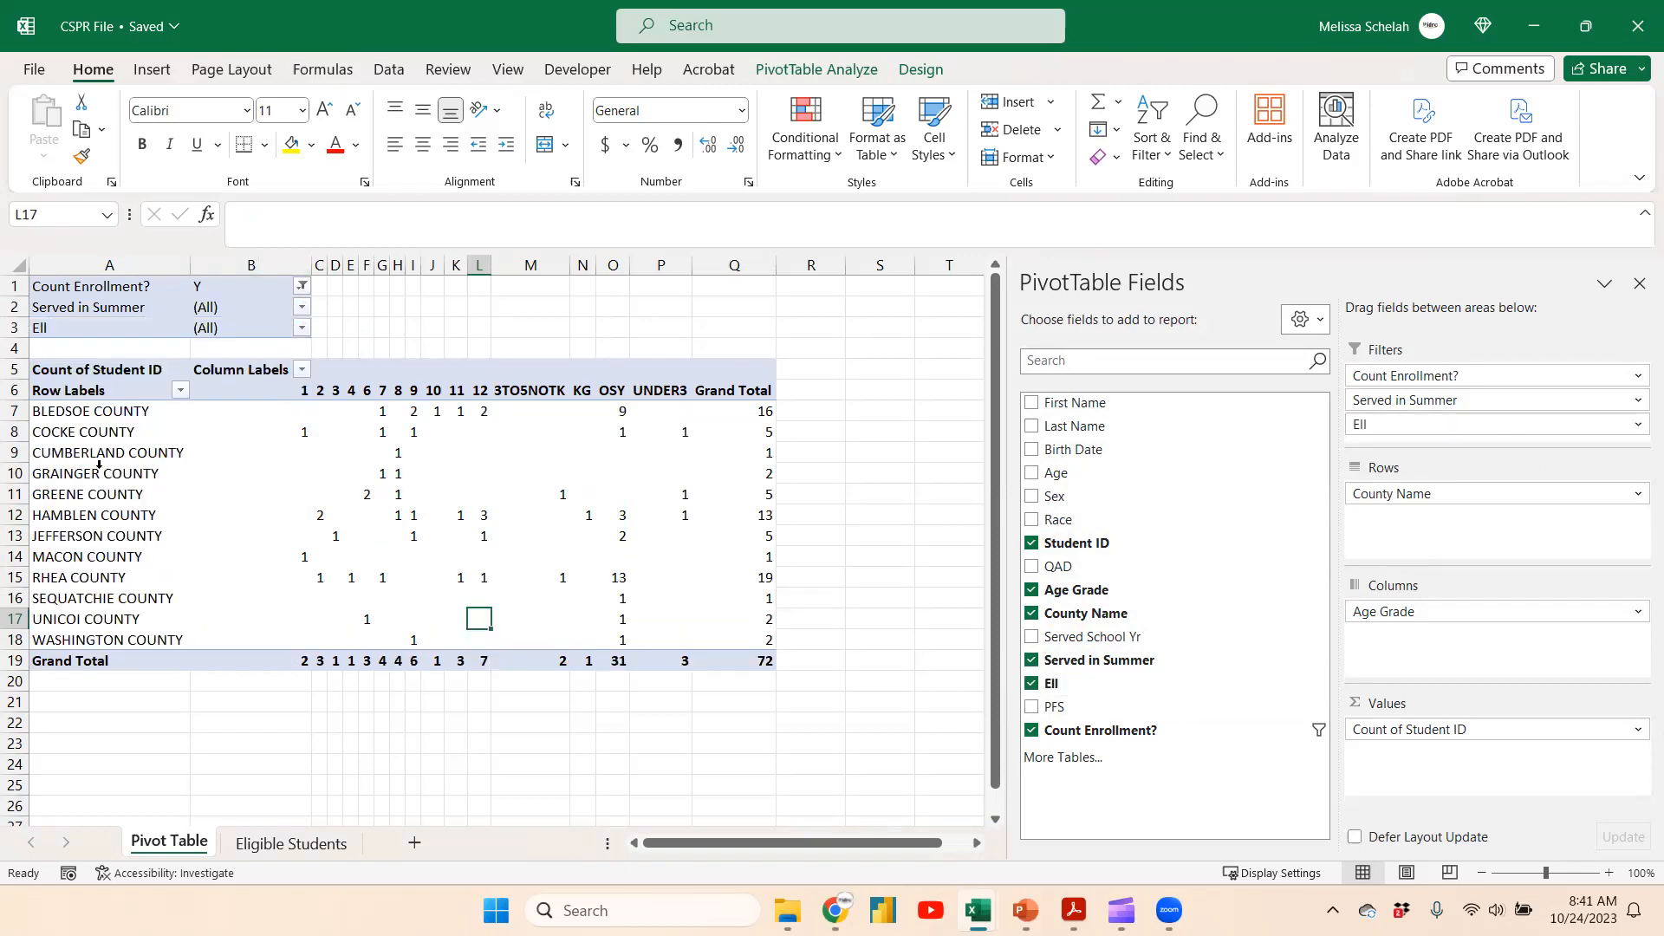
pyautogui.click(301, 329)
pyautogui.click(62, 570)
pyautogui.click(82, 383)
pyautogui.click(81, 420)
pyautogui.click(223, 608)
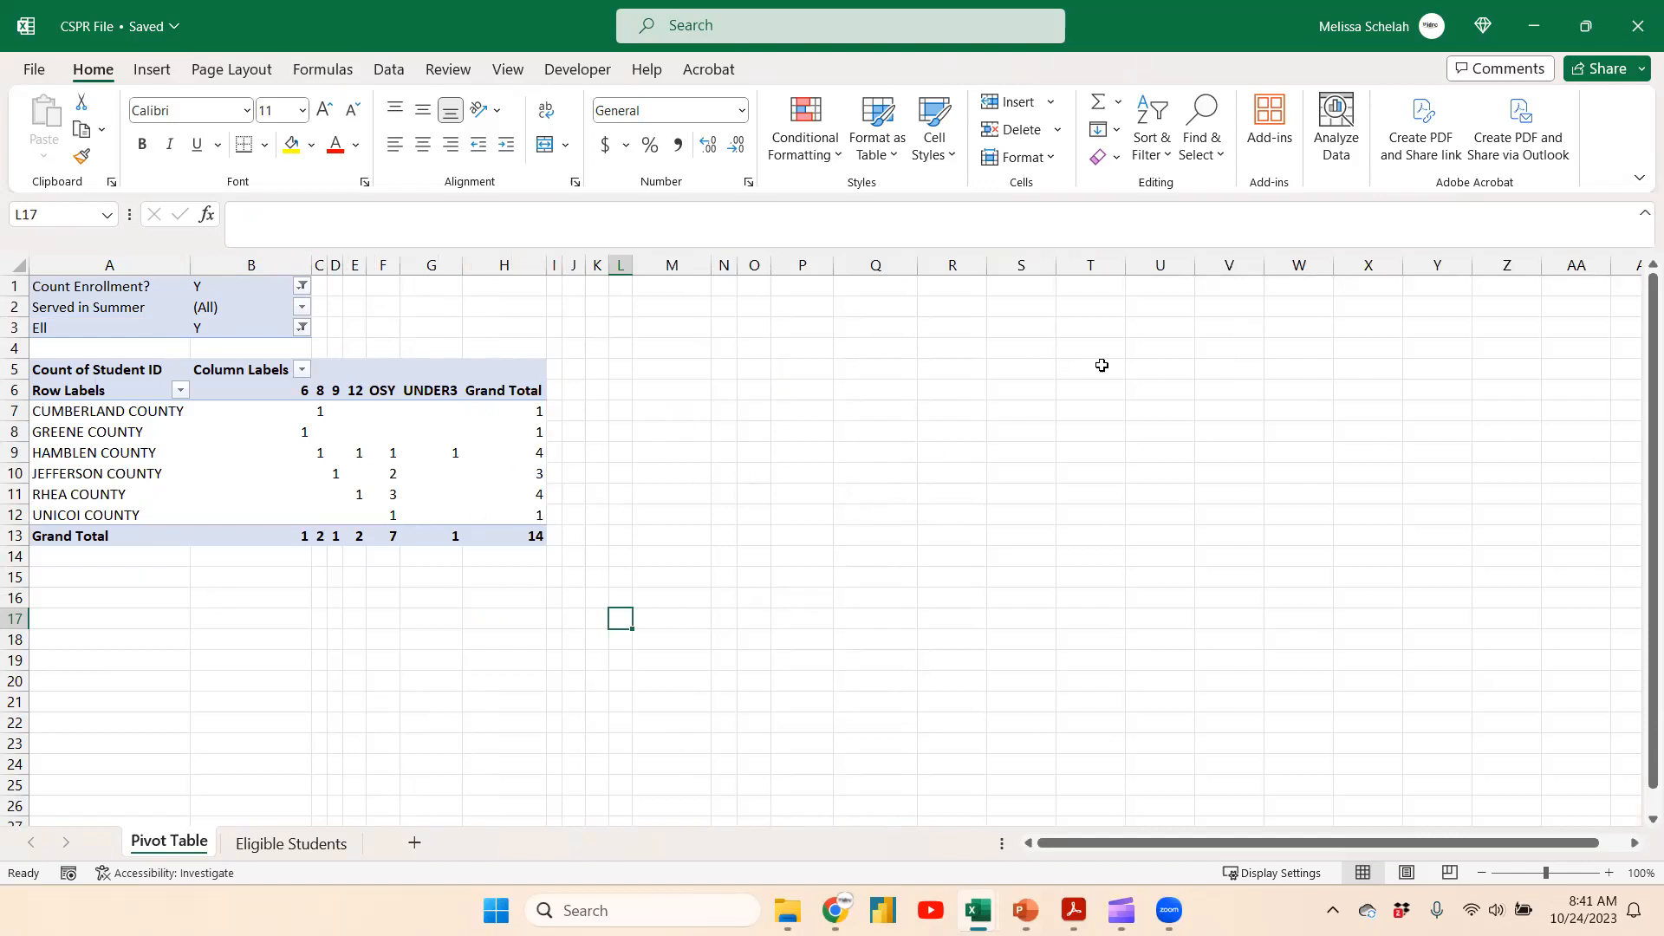
# Inspect the ELL pivot counts and the field list layout options
pyautogui.click(410, 451)
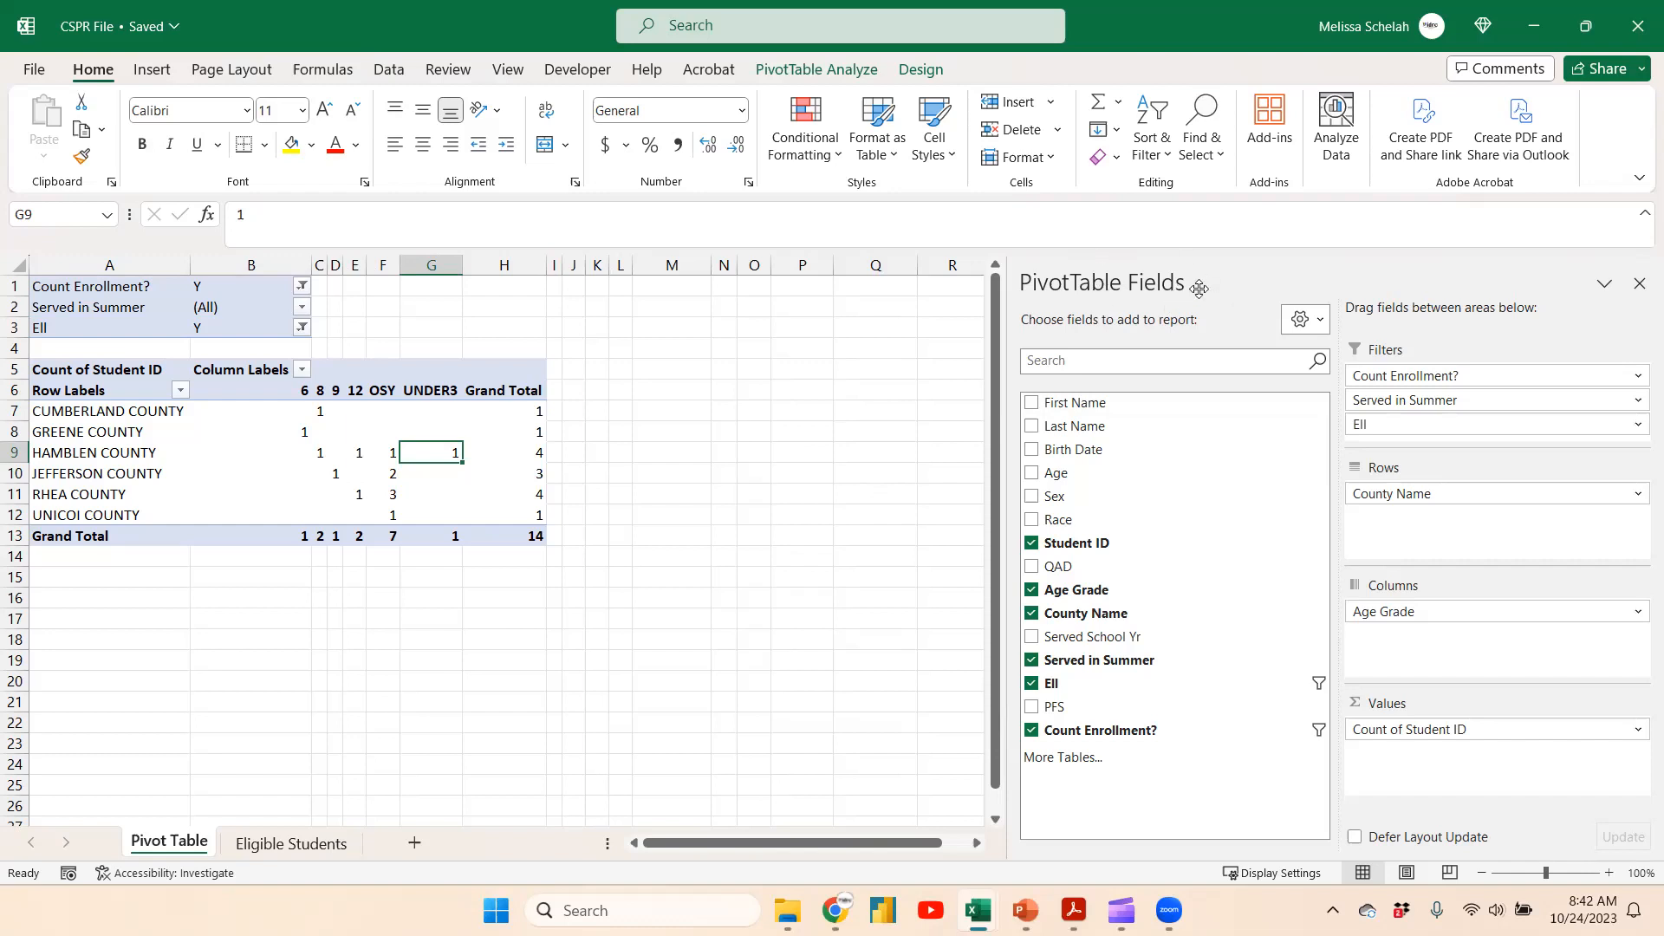
pyautogui.click(1639, 283)
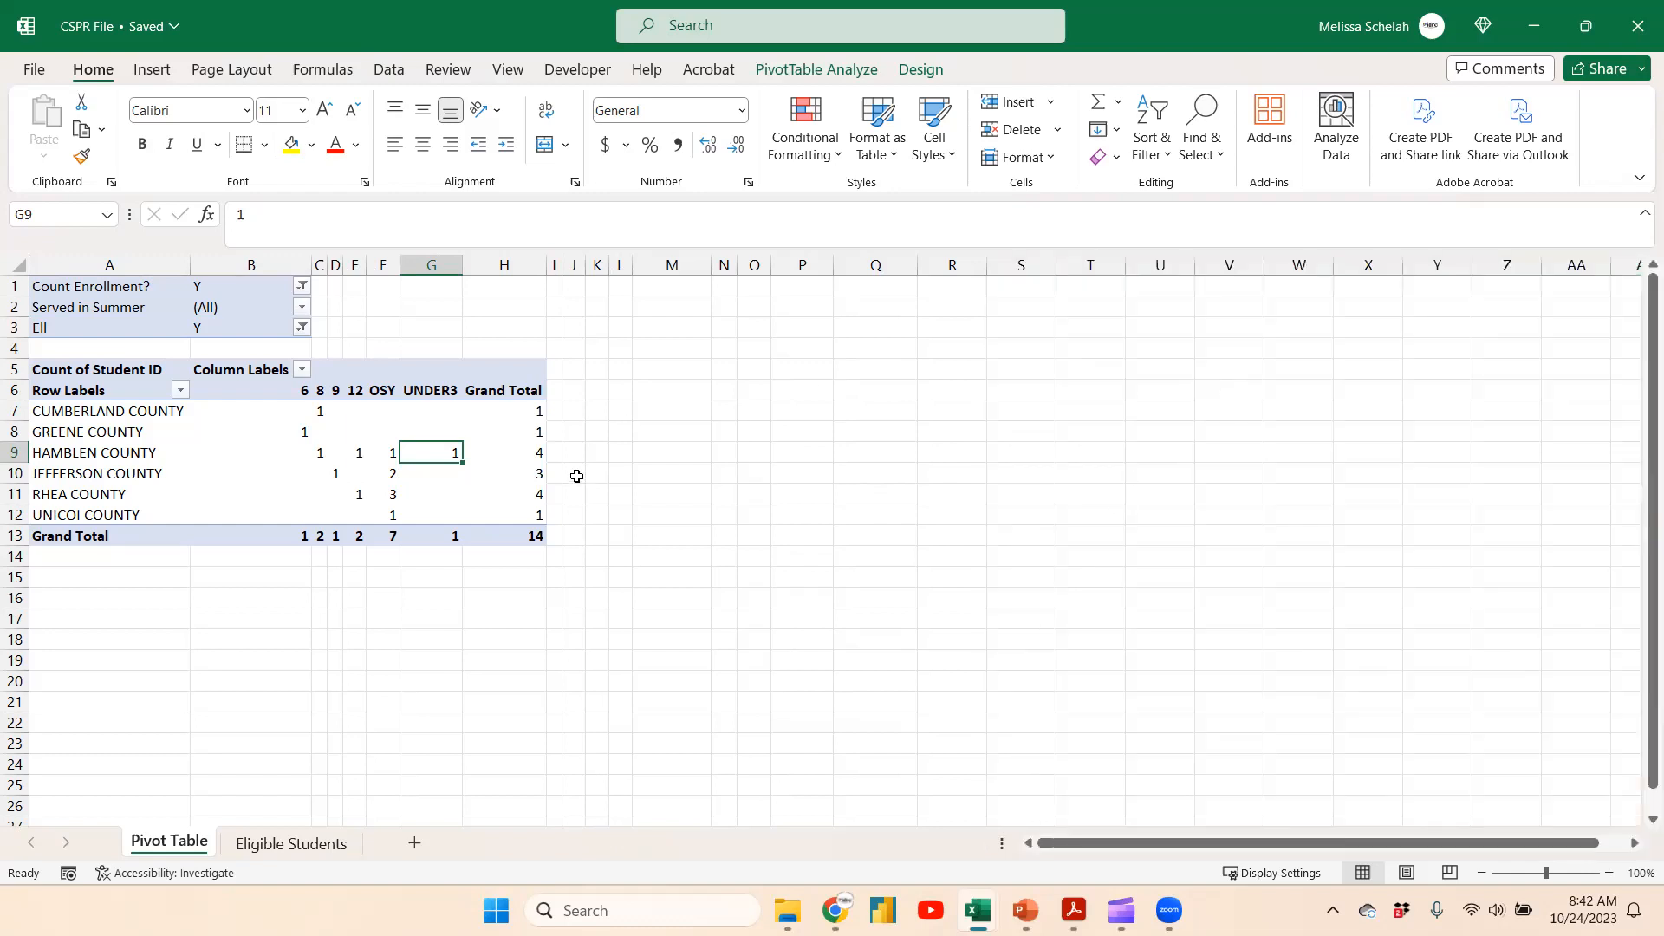
pyautogui.click(524, 458)
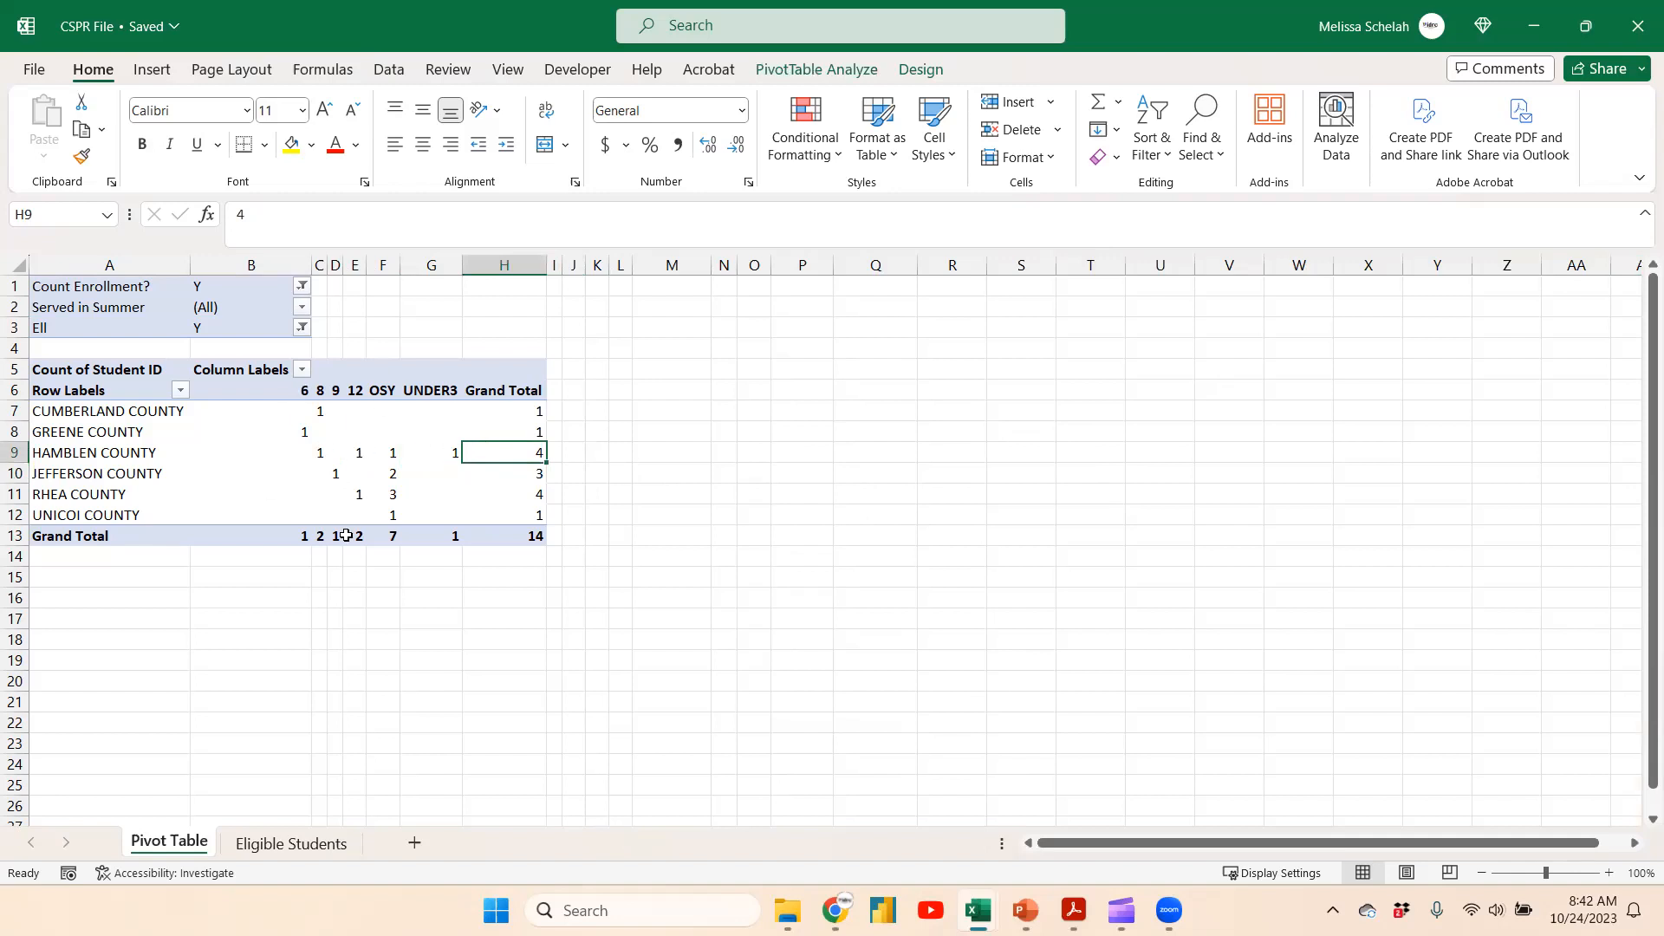
pyautogui.rightClick(384, 473)
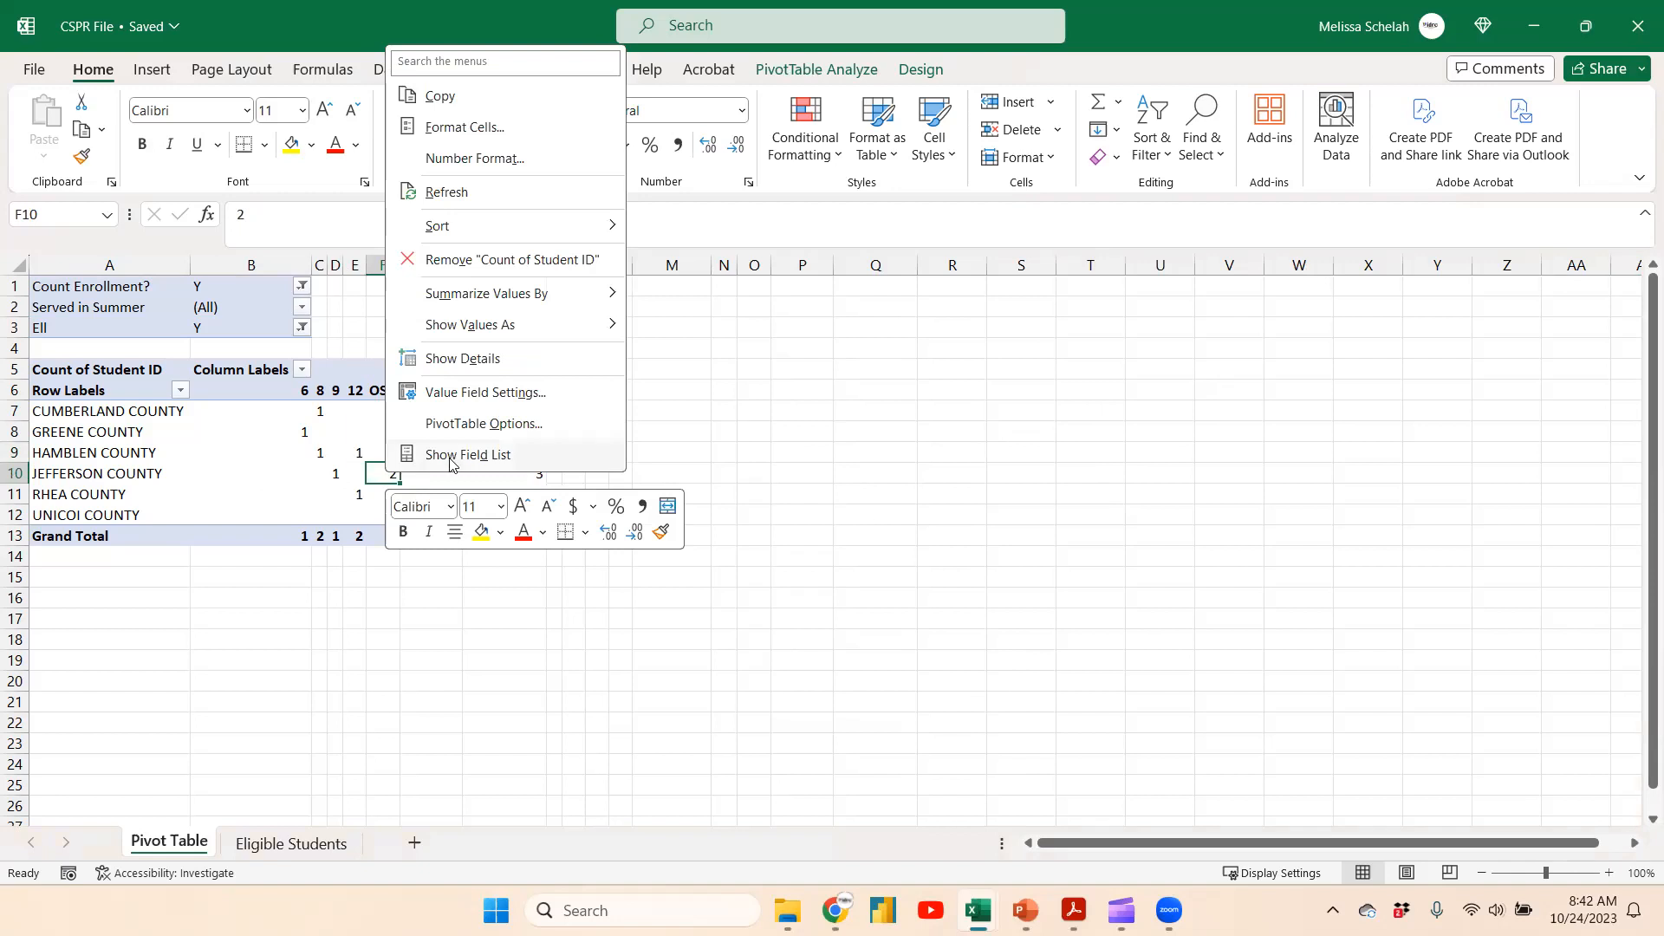
pyautogui.click(488, 456)
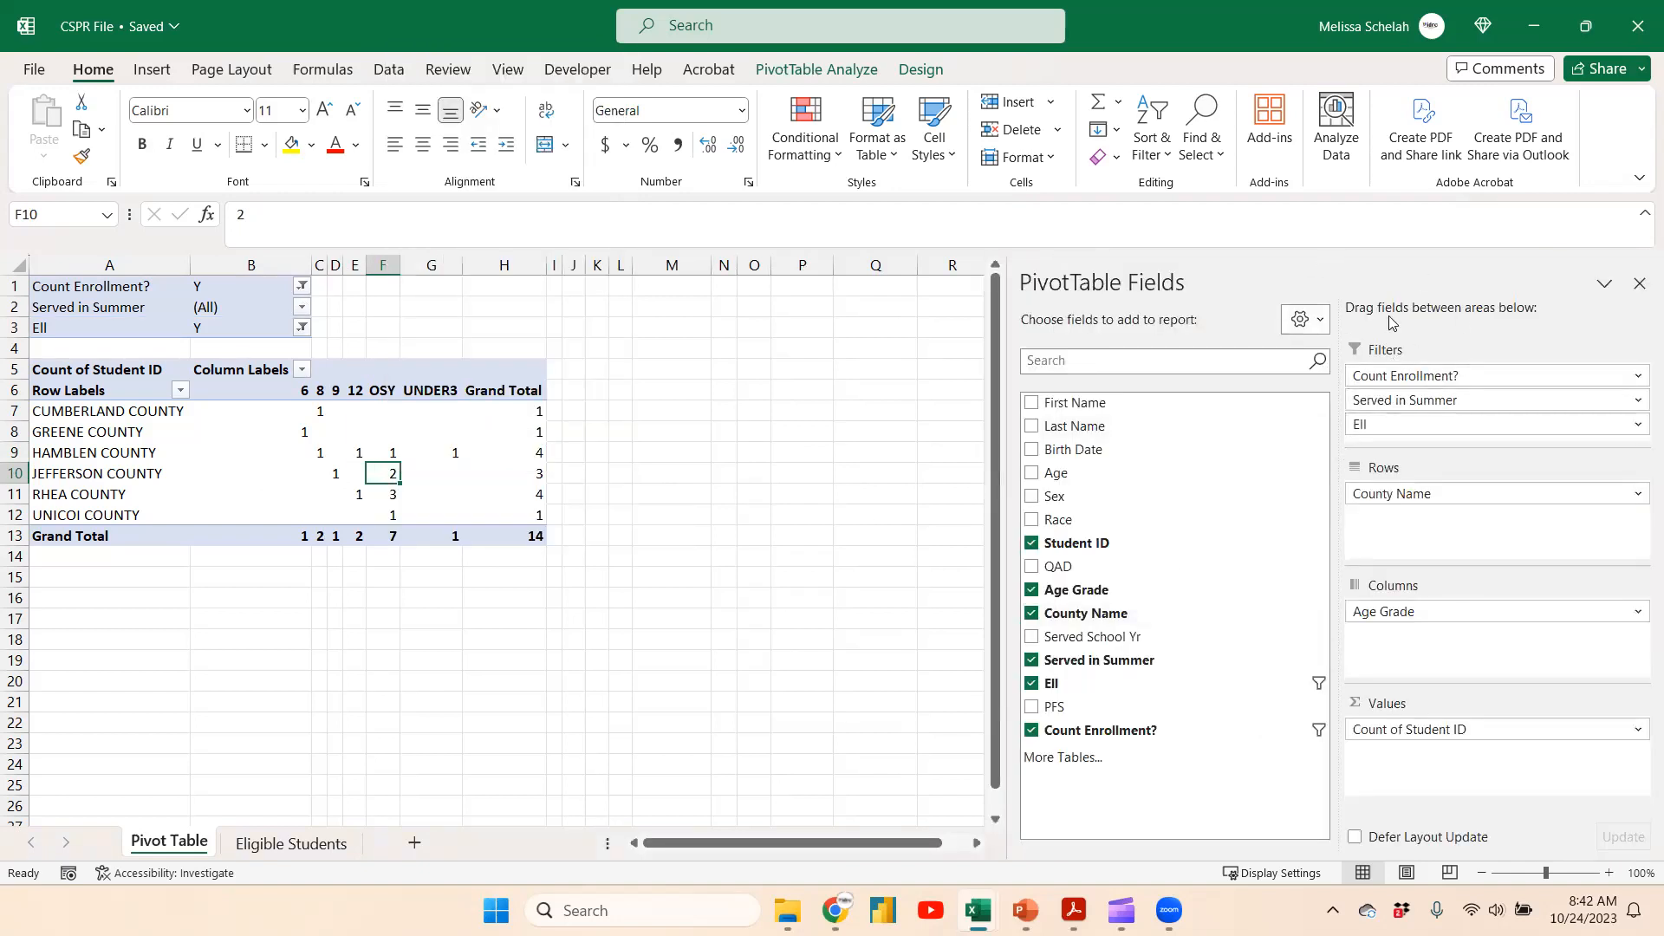
pyautogui.click(1321, 320)
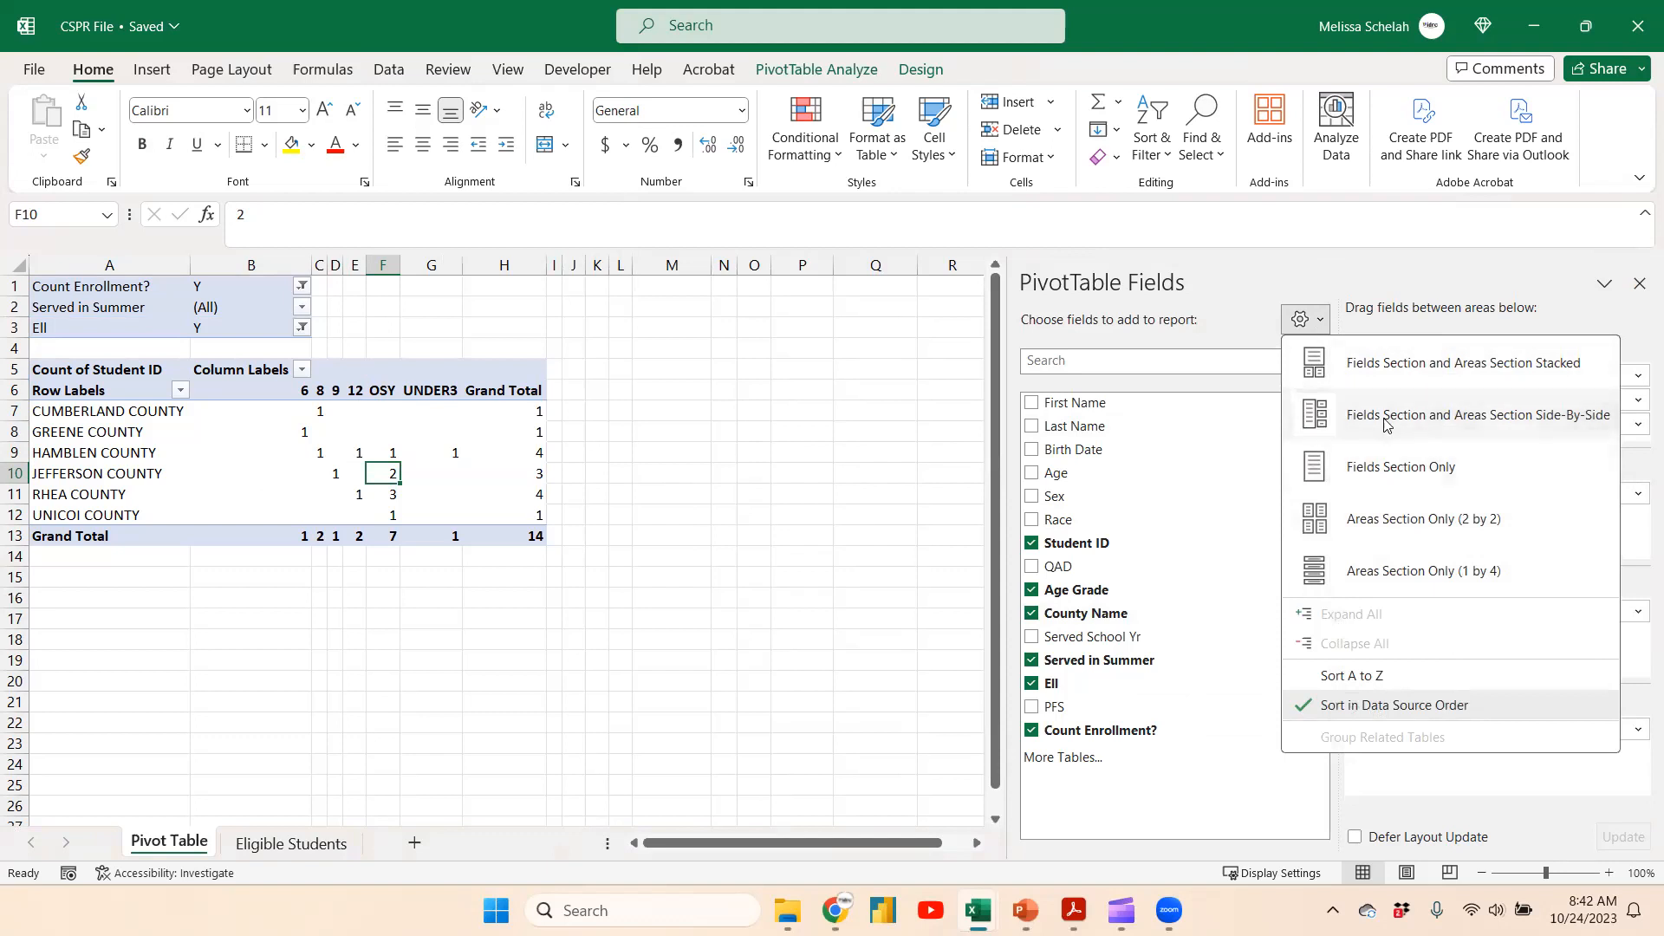
pyautogui.click(1286, 515)
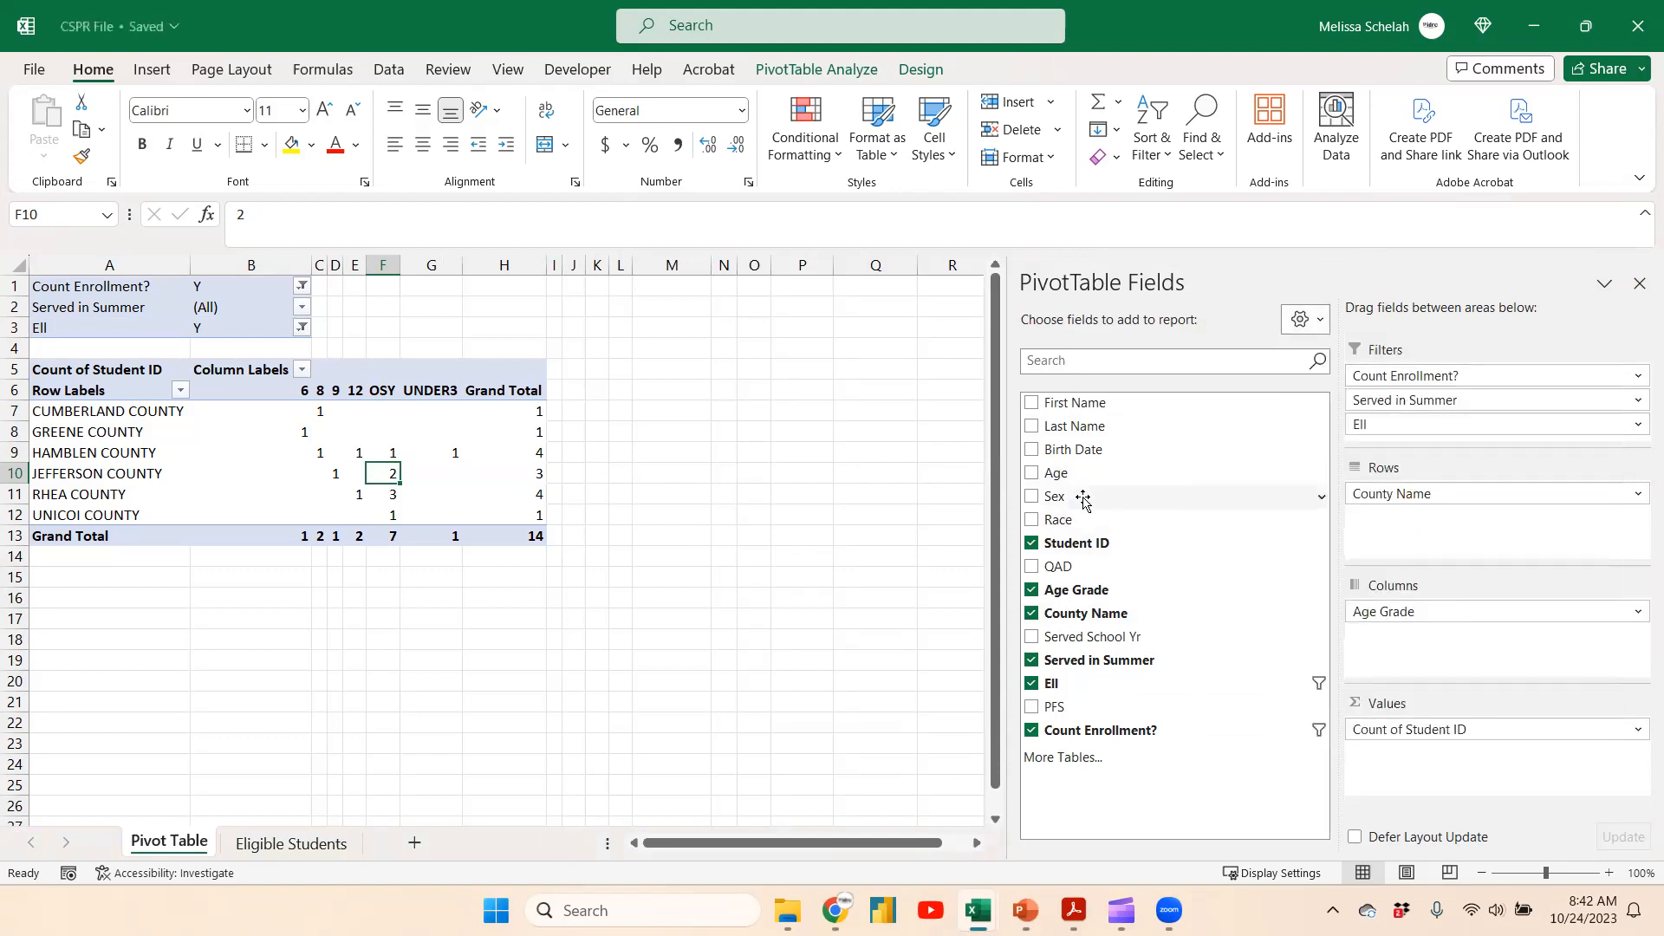